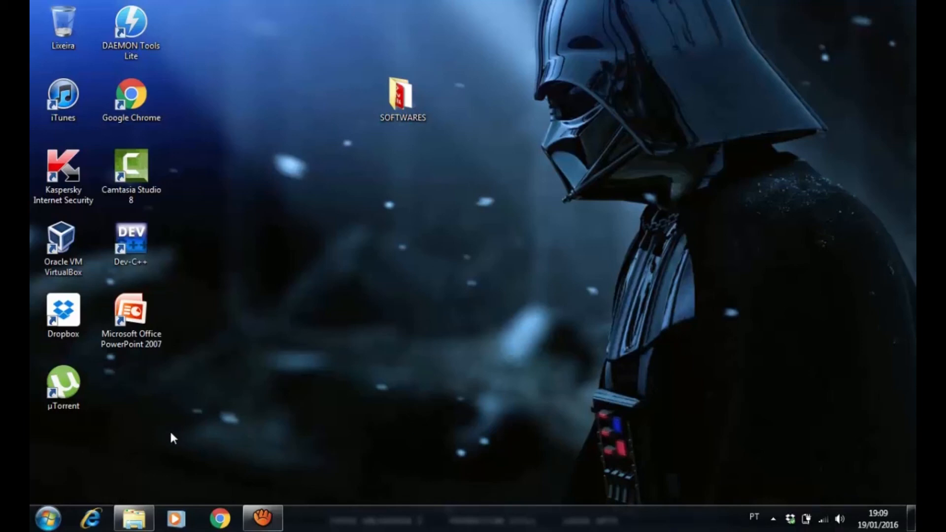
{"action": "left_click", "coordinate": [48, 520]}
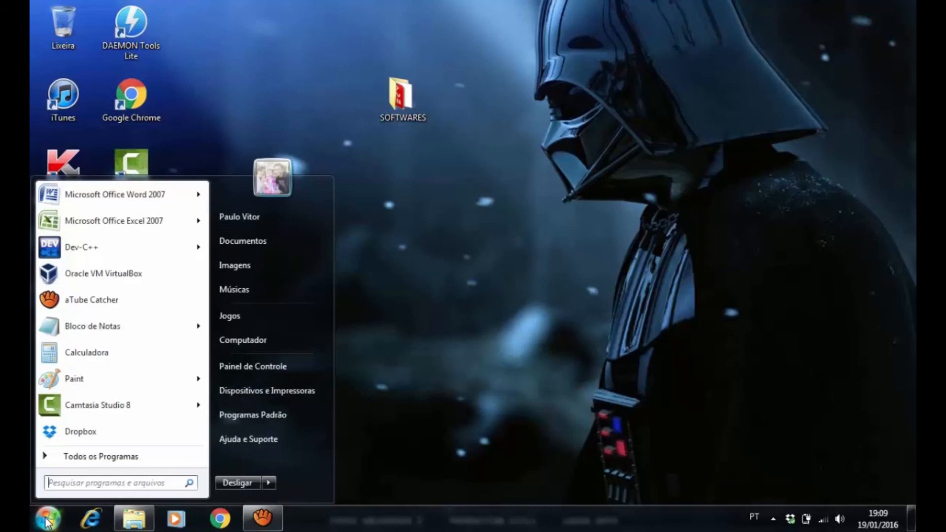
{"action": "right_click", "coordinate": [261, 338]}
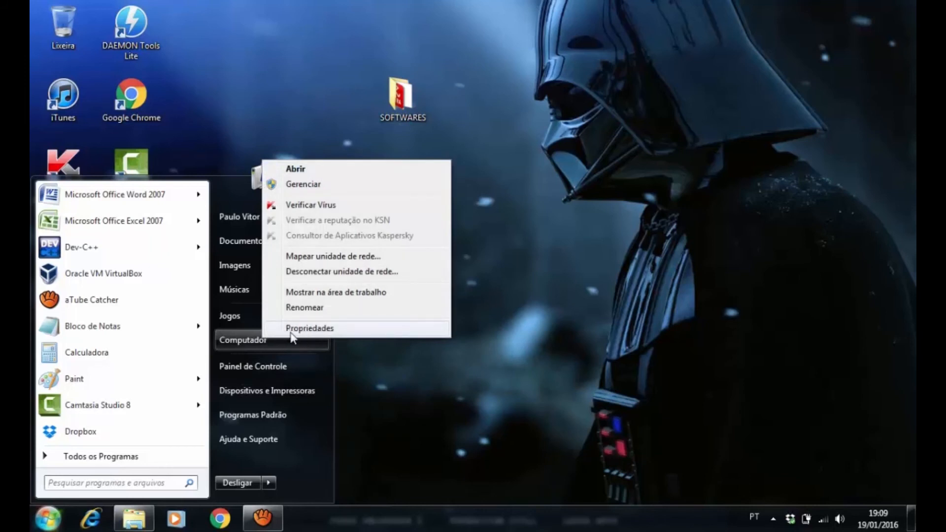
{"action": "left_click", "coordinate": [324, 327]}
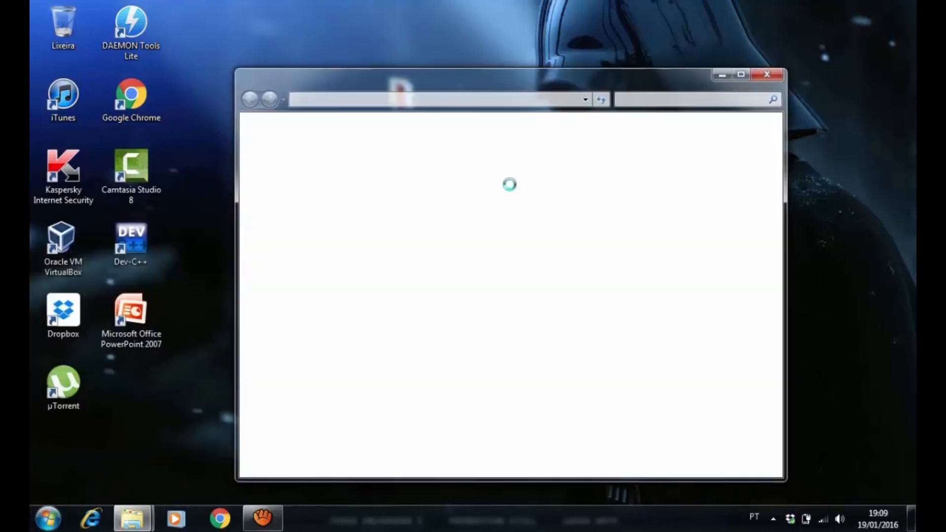
{"action": "left_click", "coordinate": [766, 73]}
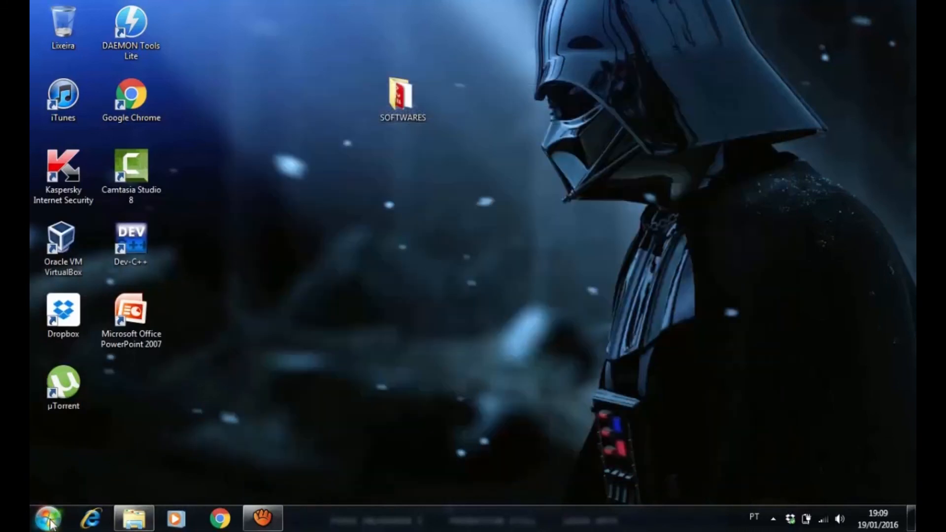
Open the computer's system properties and launch Device Manager from there, repositioning both windows over the desktop
{"action": "left_click", "coordinate": [49, 522]}
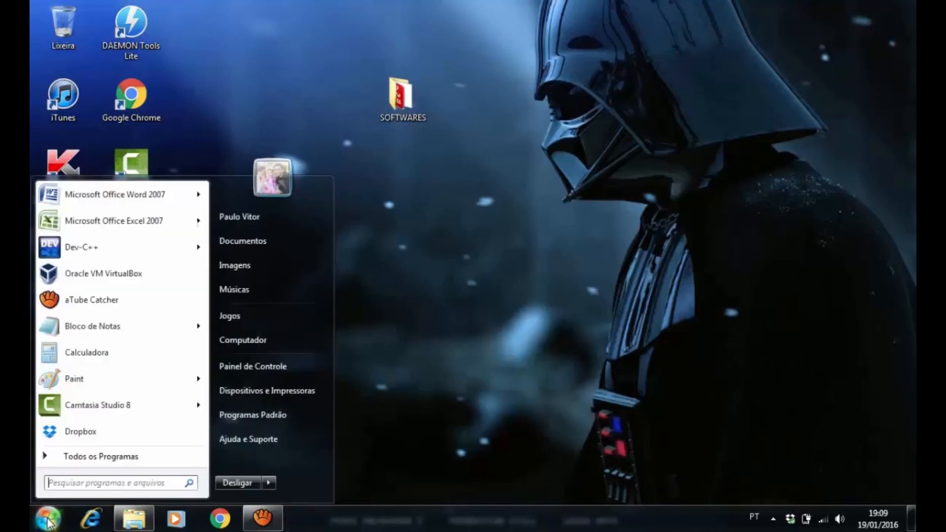
{"action": "right_click", "coordinate": [263, 341]}
{"action": "left_click", "coordinate": [305, 331]}
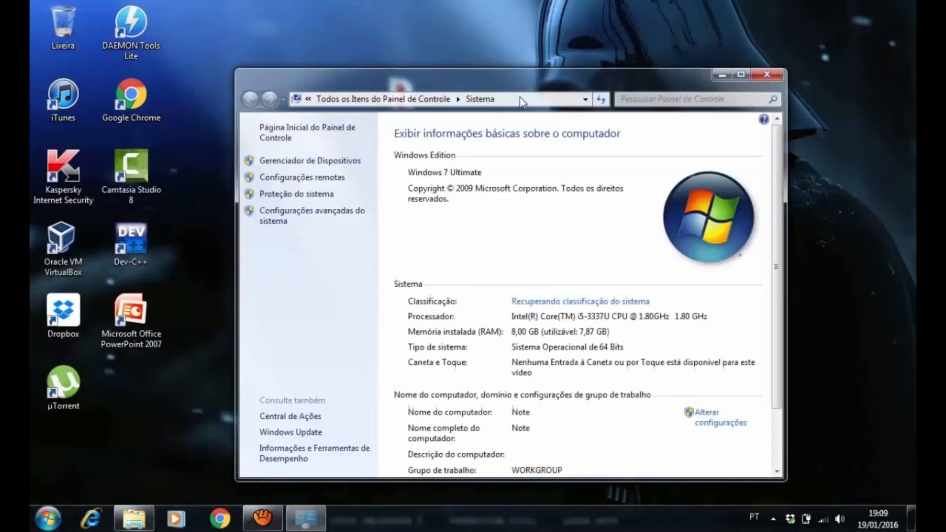
{"action": "left_click_drag", "start_coordinate": [503, 74], "coordinate": [472, 52]}
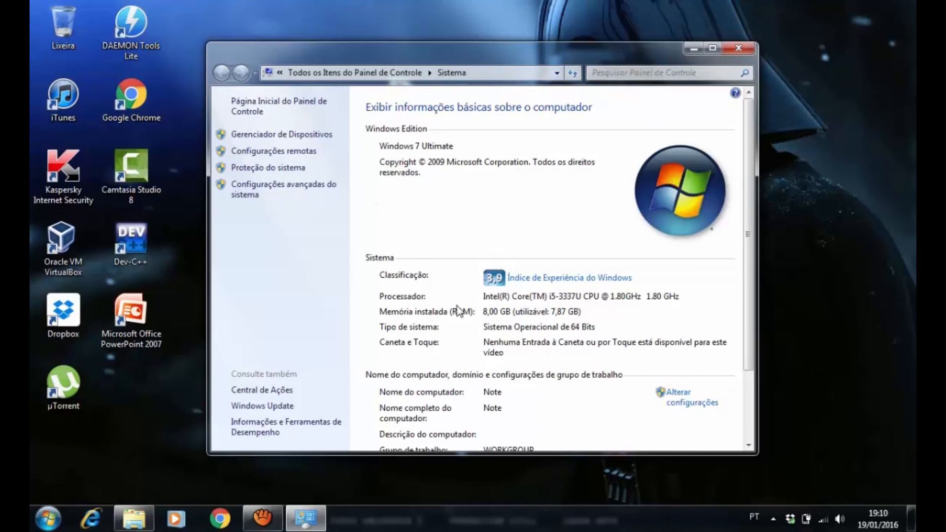
{"action": "left_click", "coordinate": [295, 135]}
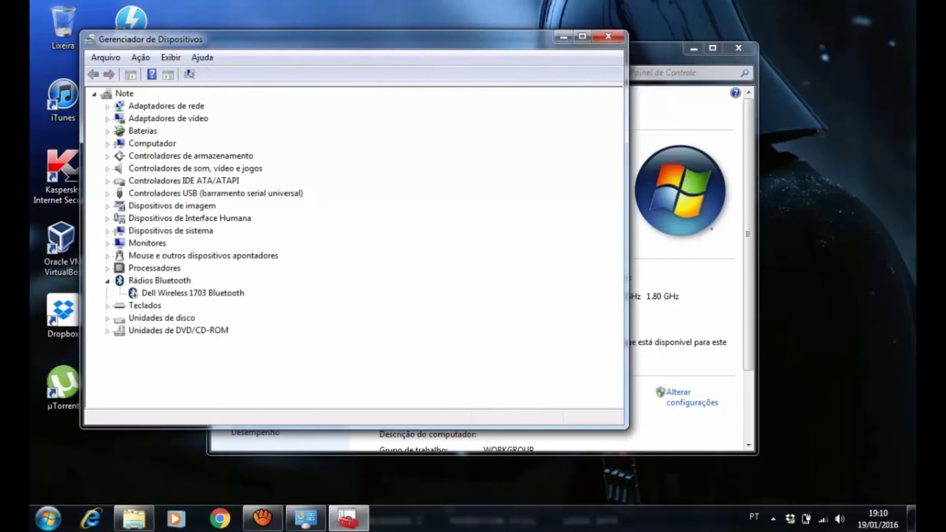
{"action": "left_click_drag", "start_coordinate": [316, 40], "coordinate": [431, 51]}
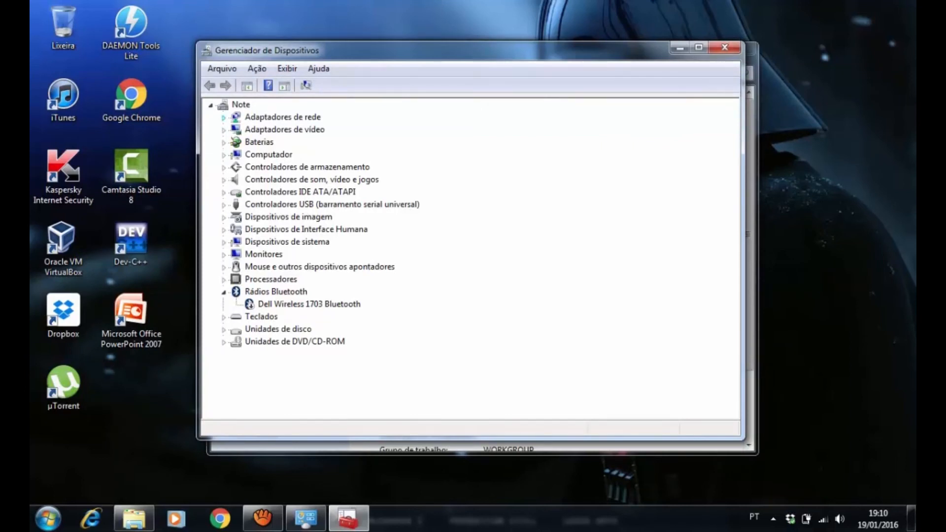
Look at the devices under Adaptadores de rede and Adaptadores de vídeo, collapsing each category again
{"action": "left_click", "coordinate": [224, 118]}
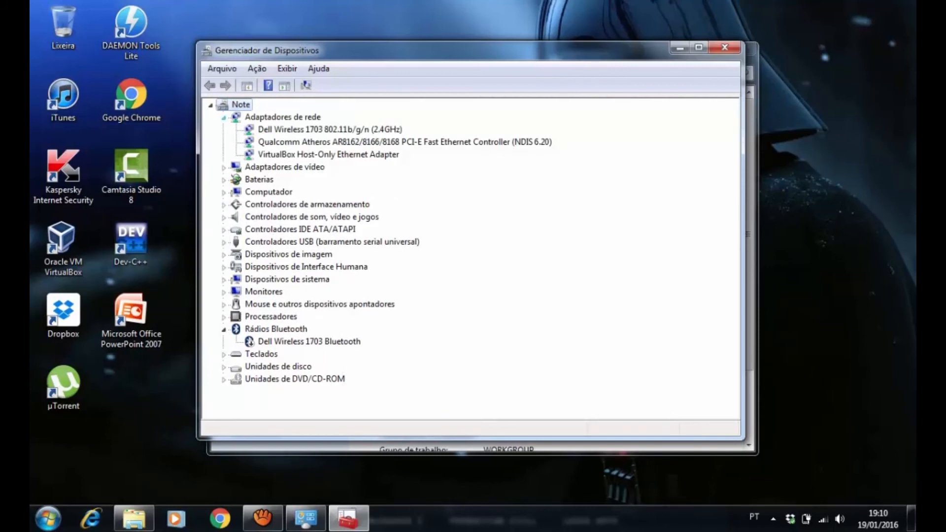
{"action": "left_click", "coordinate": [224, 117]}
{"action": "left_click", "coordinate": [224, 130]}
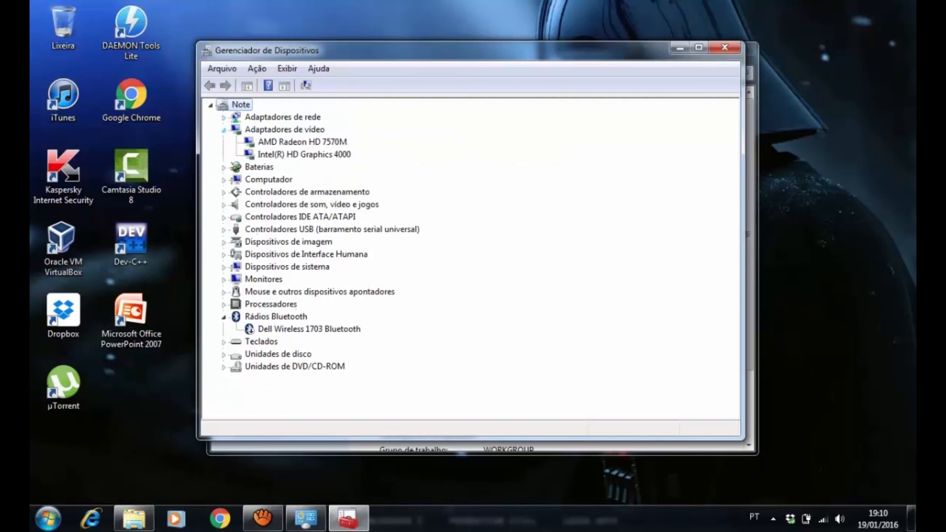
{"action": "left_click", "coordinate": [223, 130]}
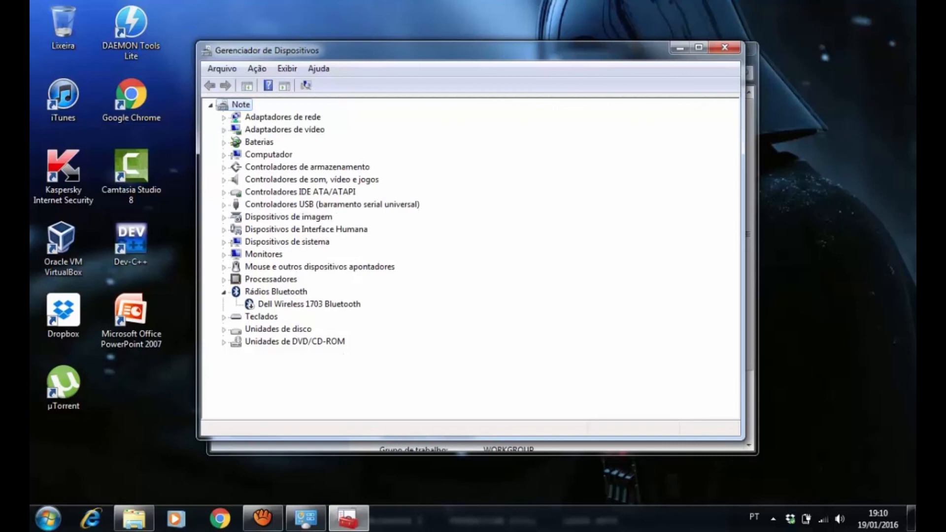
Collapse the Rádios Bluetooth category in the device tree
{"action": "left_click", "coordinate": [261, 316]}
{"action": "left_click", "coordinate": [295, 341]}
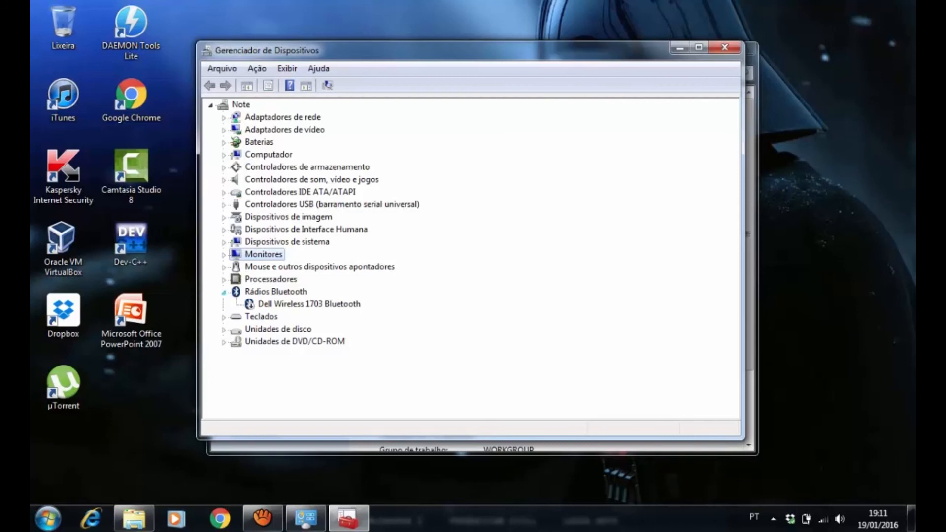
{"action": "left_click", "coordinate": [224, 291]}
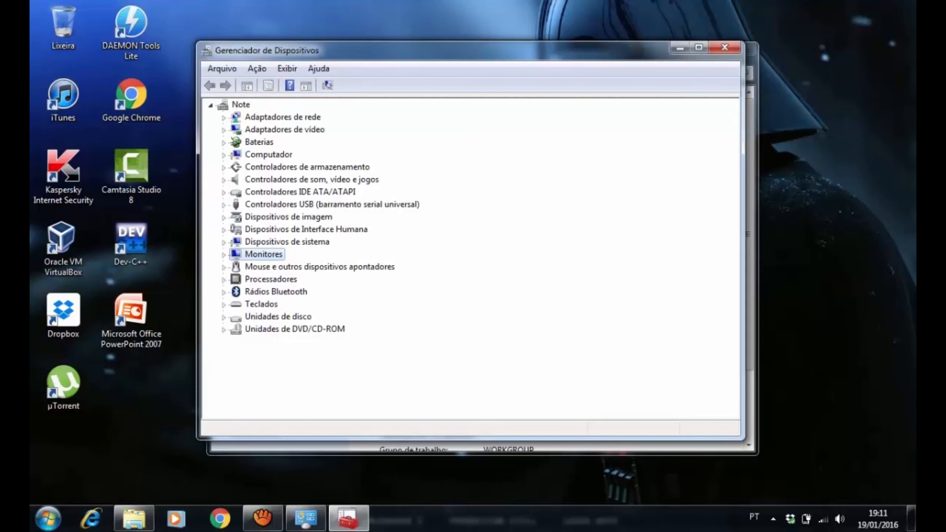
Examine the network adapter entries repeatedly, followed by the video adapter entries, leaving both categories collapsed
{"action": "left_click", "coordinate": [224, 118]}
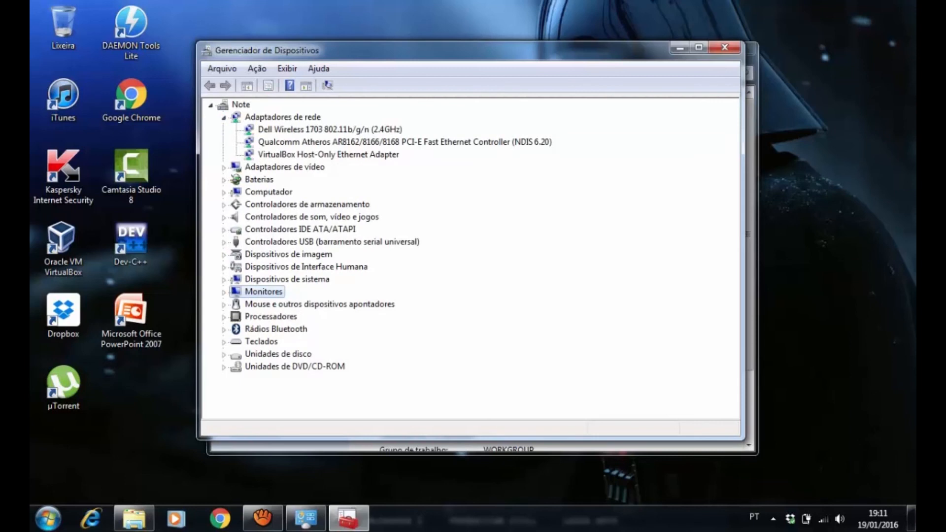
{"action": "left_click", "coordinate": [224, 118]}
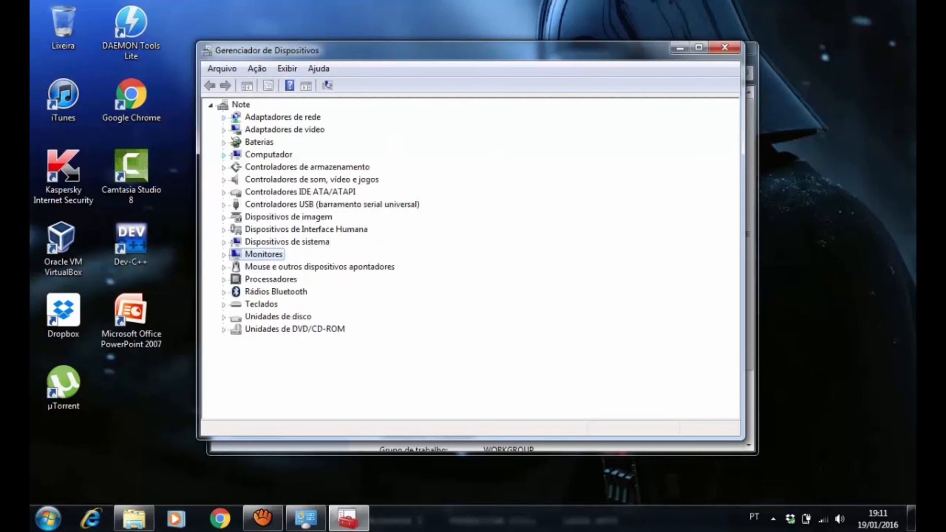
{"action": "left_click", "coordinate": [224, 118]}
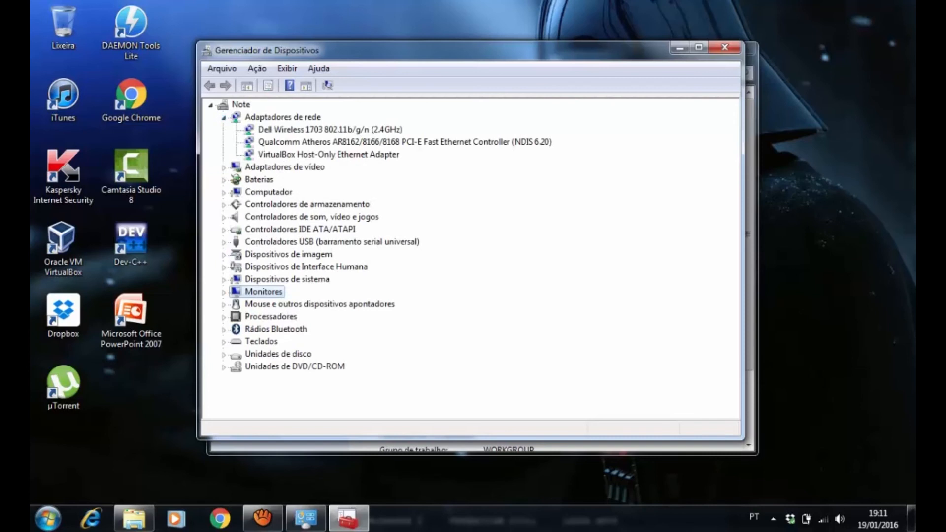
{"action": "left_click", "coordinate": [223, 118]}
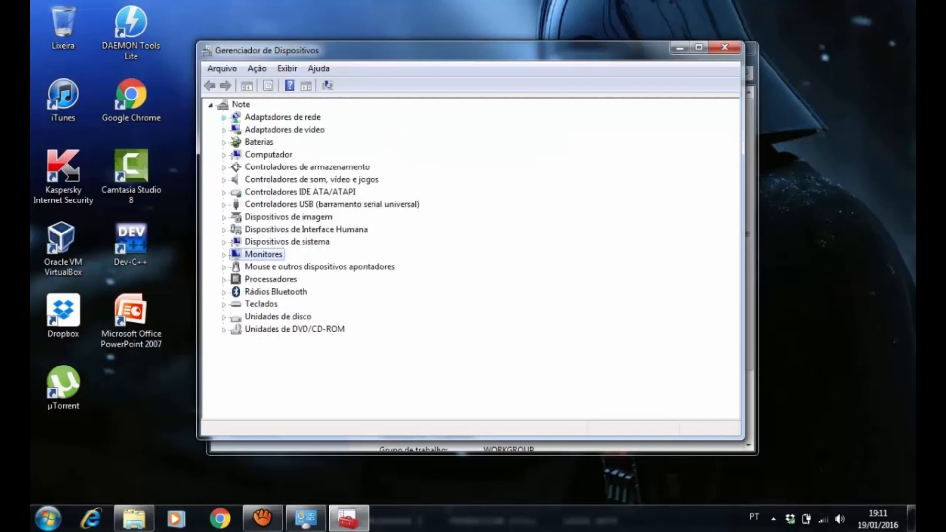
{"action": "left_click", "coordinate": [224, 117]}
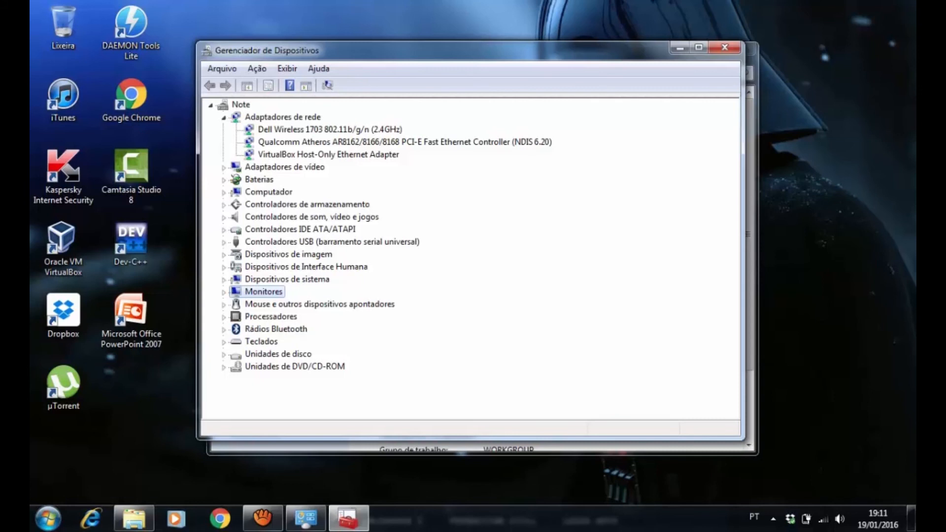
{"action": "left_click", "coordinate": [224, 118]}
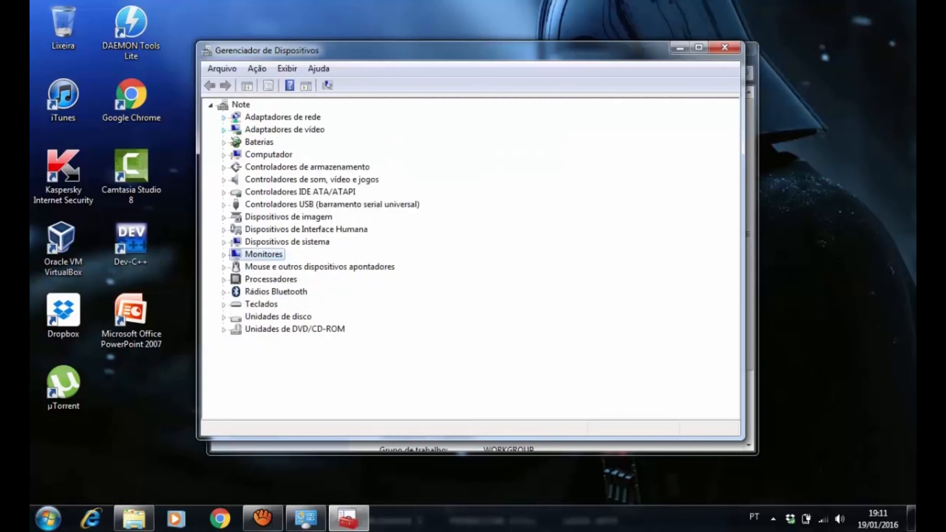
{"action": "left_click", "coordinate": [223, 130]}
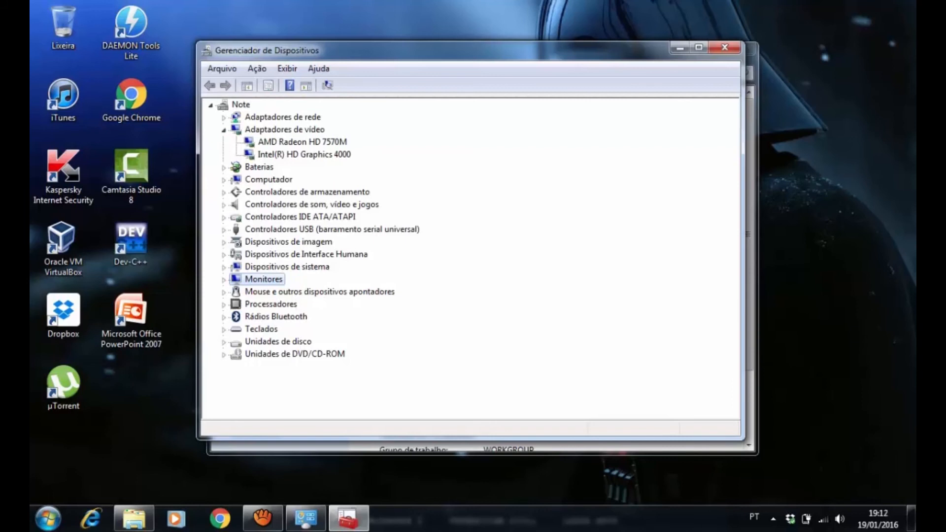
{"action": "left_click", "coordinate": [224, 130]}
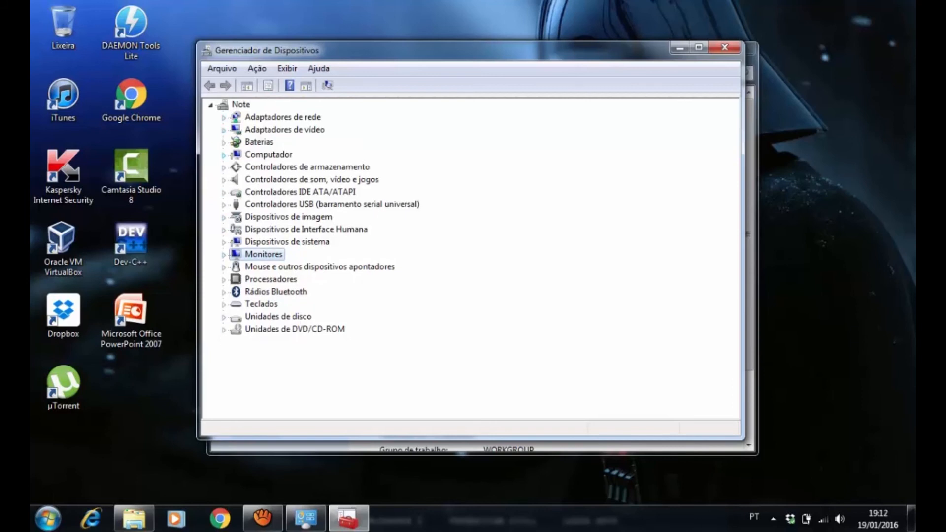
Expand Adaptadores de rede and compare the Qualcomm Atheros Ethernet controller with the Dell Wireless 1703 adapter, leaving the wireless one selected
{"action": "left_click", "coordinate": [224, 118]}
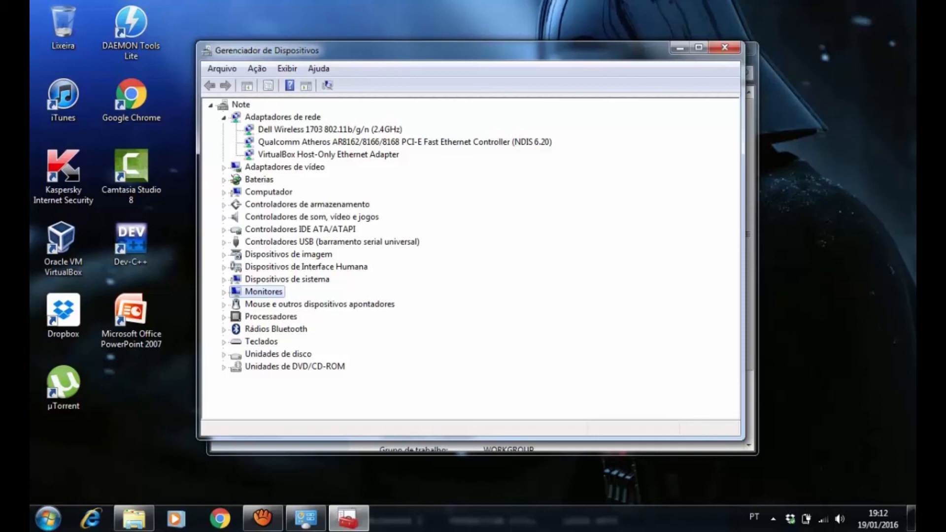
{"action": "left_click", "coordinate": [405, 141]}
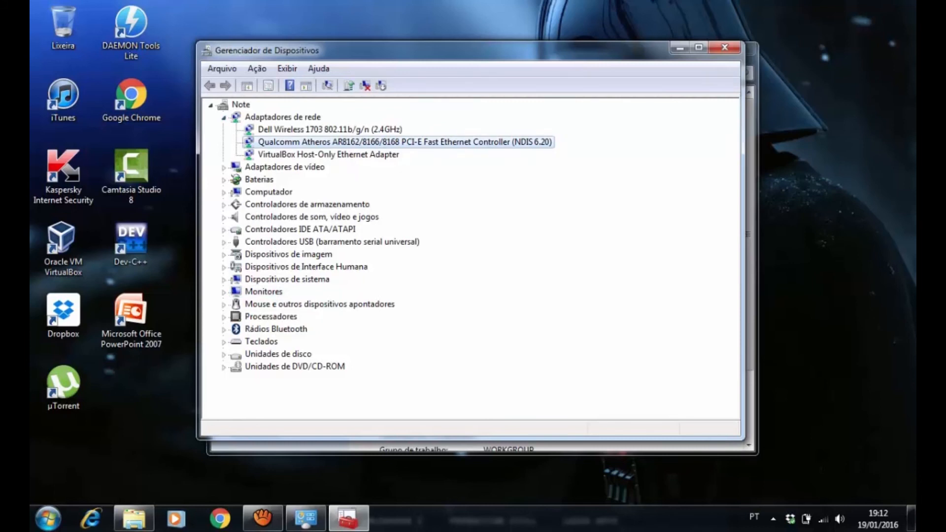
{"action": "left_click", "coordinate": [330, 129]}
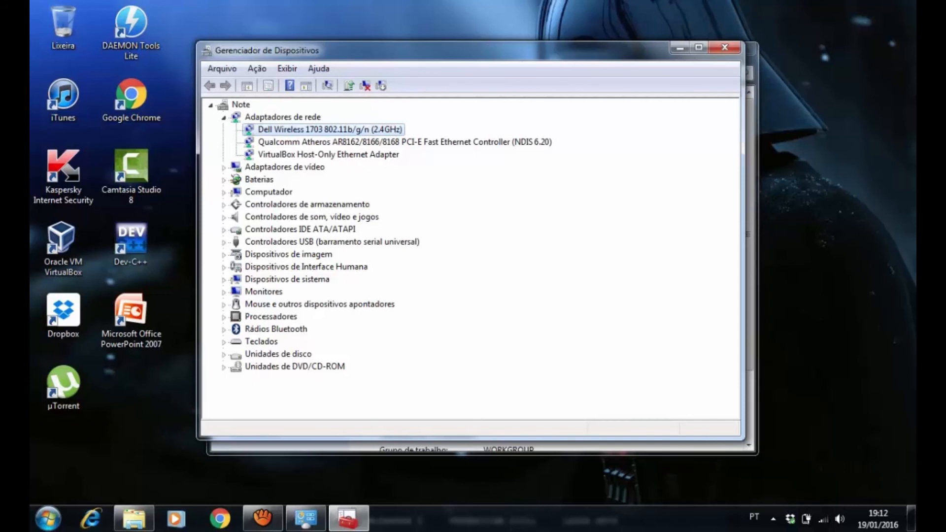
{"action": "left_click", "coordinate": [283, 117]}
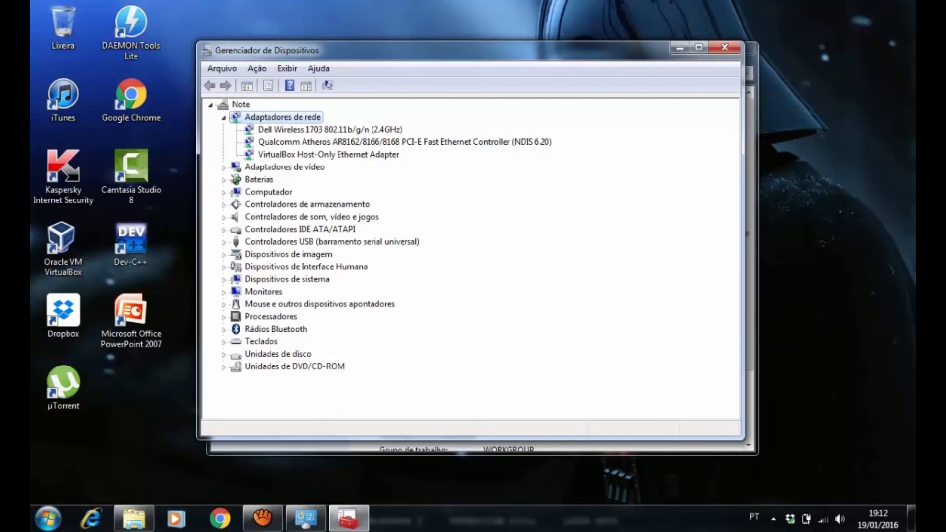
{"action": "left_click", "coordinate": [329, 130]}
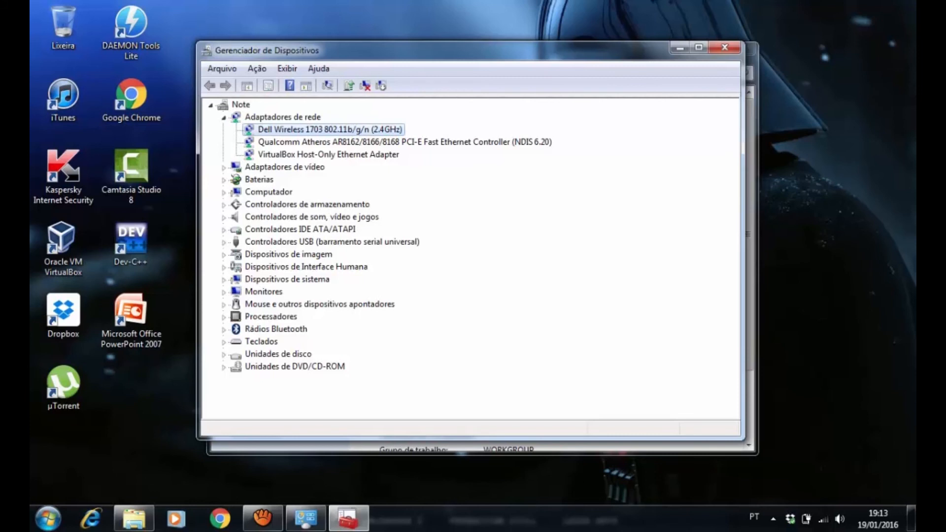
{"action": "left_click", "coordinate": [345, 142]}
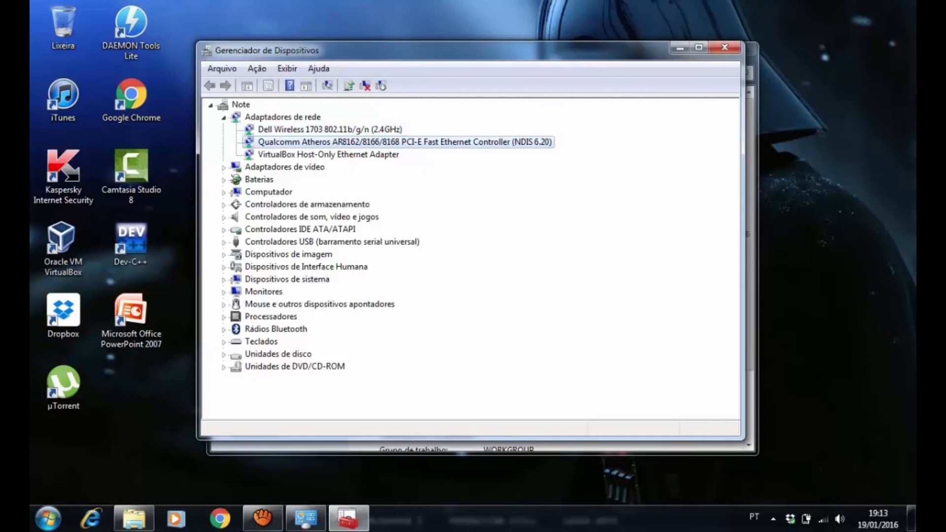
{"action": "left_click", "coordinate": [330, 129]}
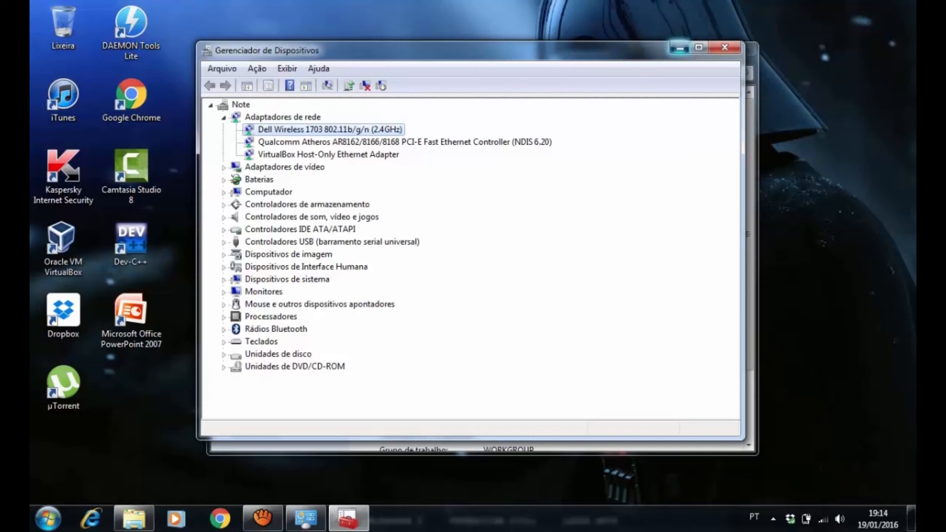
Minimize the Device Manager and System windows, then open the Aida 32 folder inside the desktop's SOFTWARES folder
{"action": "left_click", "coordinate": [680, 48]}
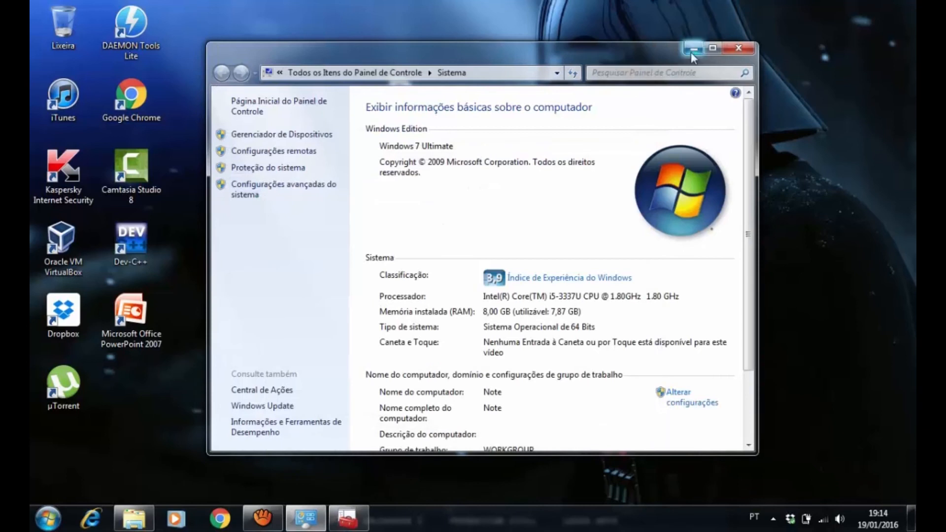
{"action": "left_click", "coordinate": [692, 50]}
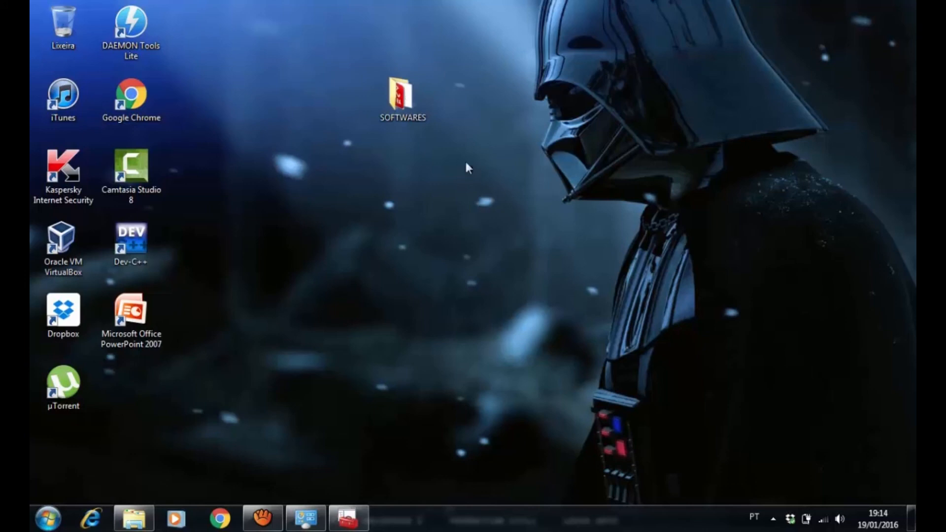
{"action": "double_click", "coordinate": [406, 98]}
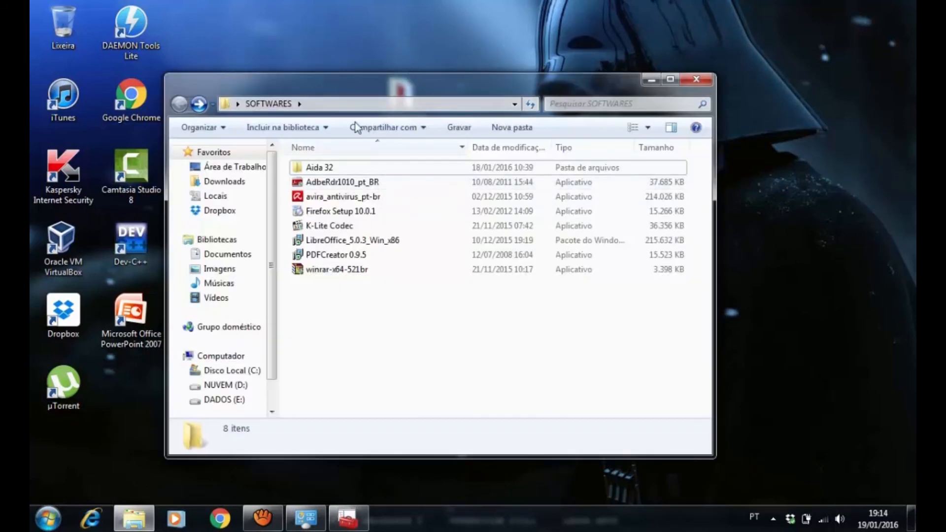
{"action": "left_click_drag", "start_coordinate": [371, 89], "coordinate": [372, 40]}
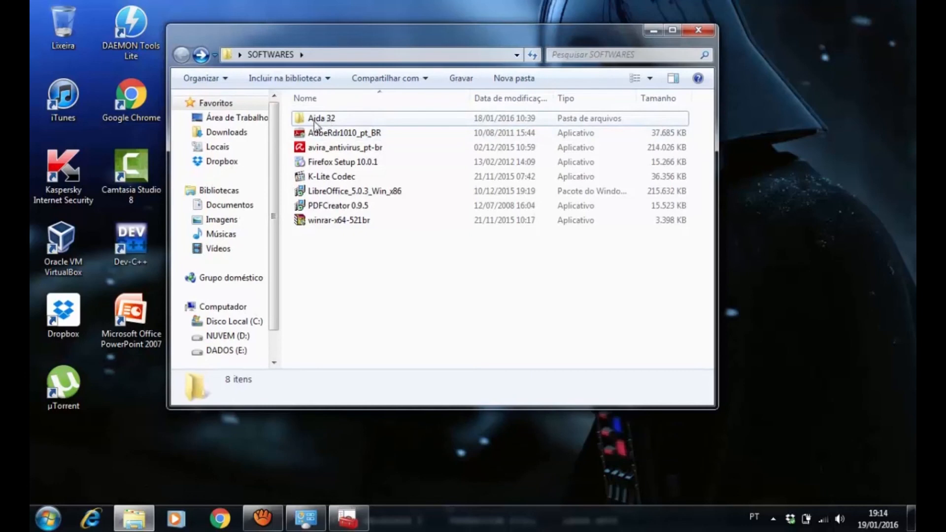
{"action": "double_click", "coordinate": [318, 120]}
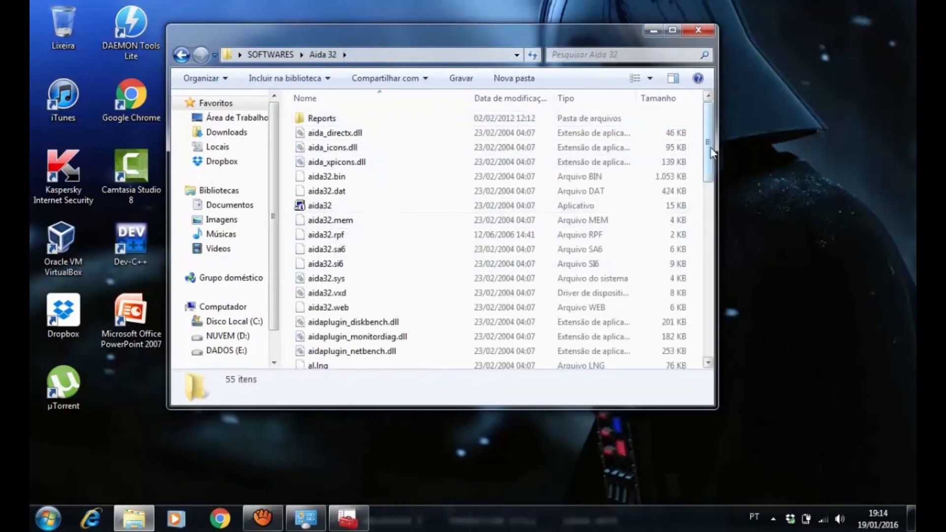
Launch the aida32 application from the Aida 32 folder and minimize the folder window
{"action": "left_click_drag", "start_coordinate": [711, 150], "coordinate": [724, 123]}
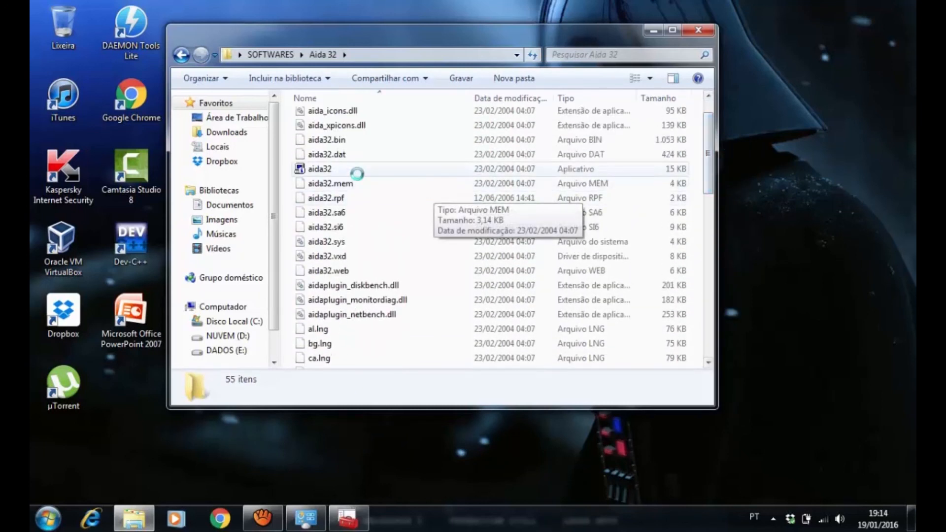
{"action": "left_click", "coordinate": [325, 170]}
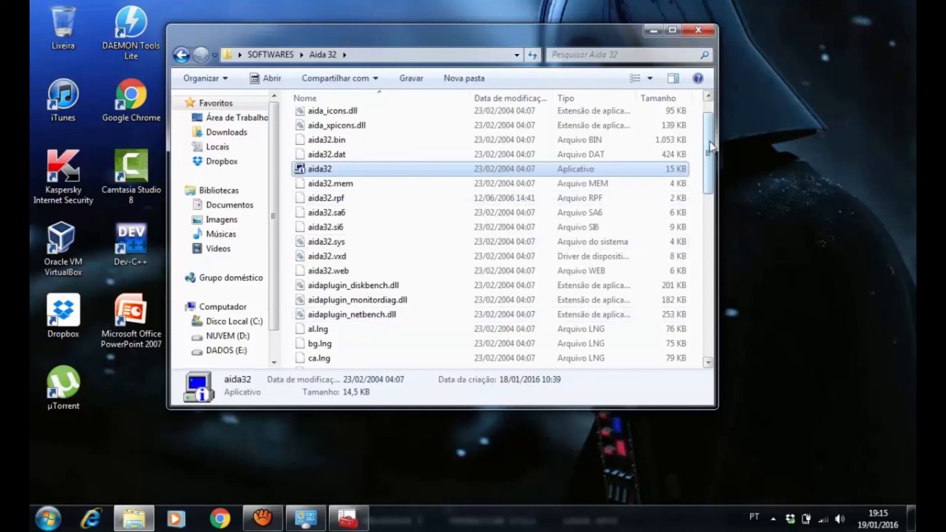
{"action": "left_click_drag", "start_coordinate": [711, 147], "coordinate": [714, 123]}
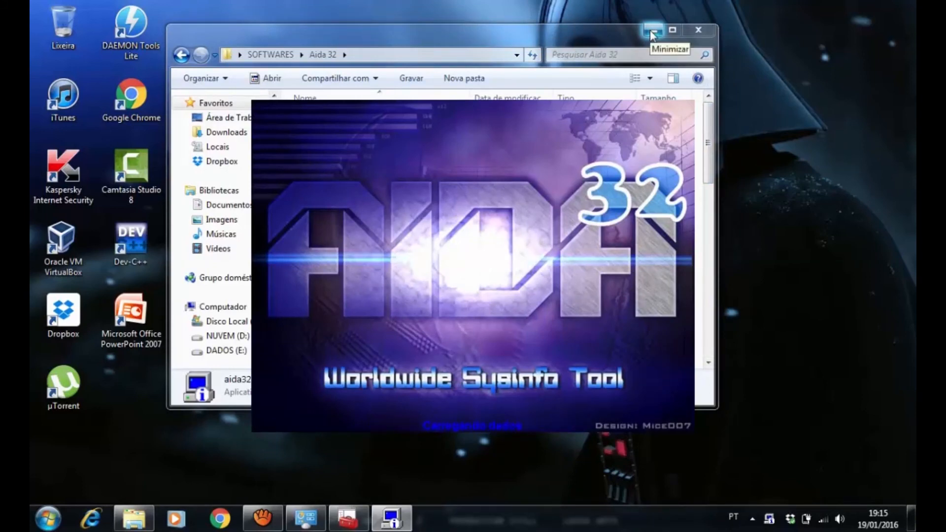
{"action": "left_click", "coordinate": [651, 32]}
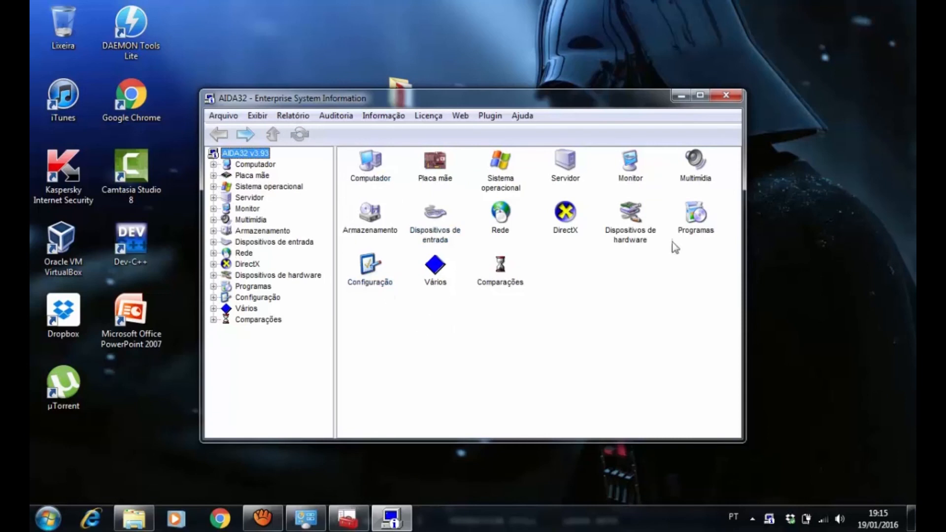
Open the Sumário page under Computador in AIDA32 and review its entries from operating system to network and devices
{"action": "left_click", "coordinate": [214, 164]}
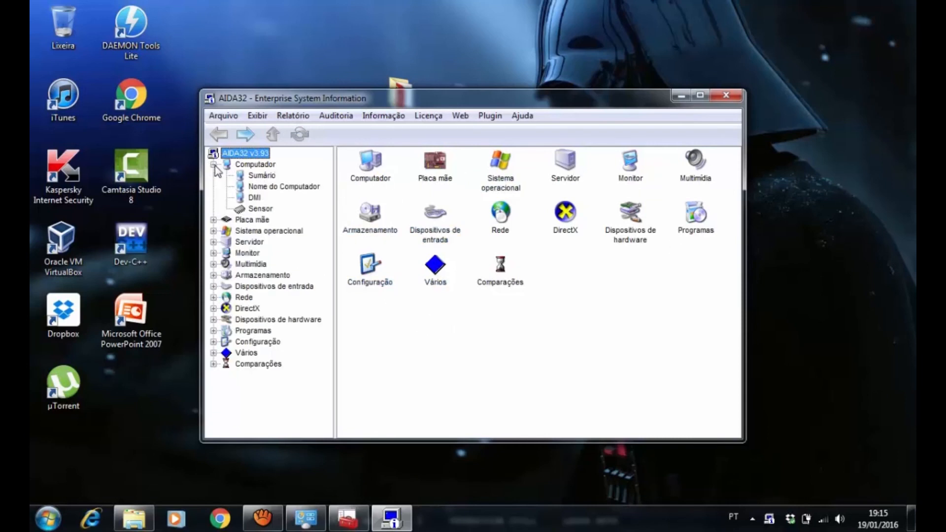
{"action": "left_click", "coordinate": [250, 167]}
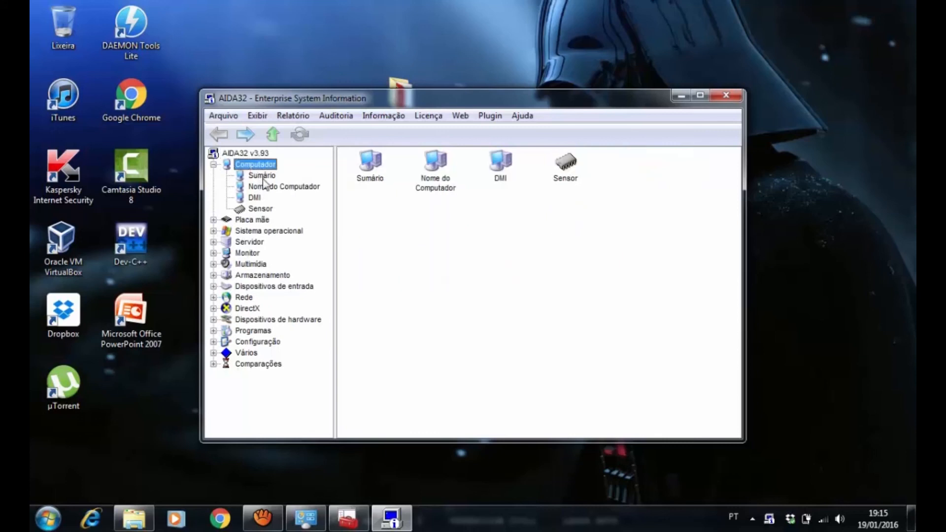
{"action": "left_click", "coordinate": [263, 179]}
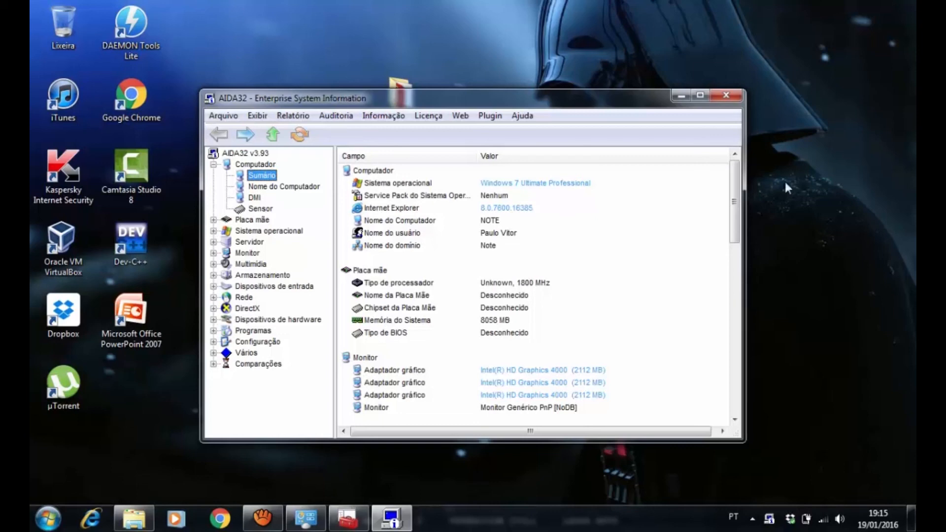
{"action": "left_click_drag", "start_coordinate": [734, 193], "coordinate": [744, 279]}
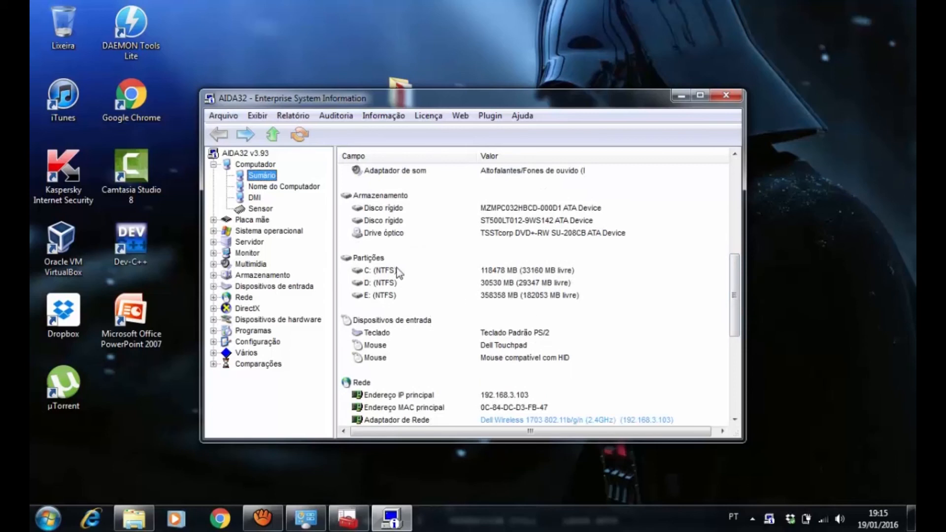
{"action": "left_click_drag", "start_coordinate": [736, 295], "coordinate": [744, 337]}
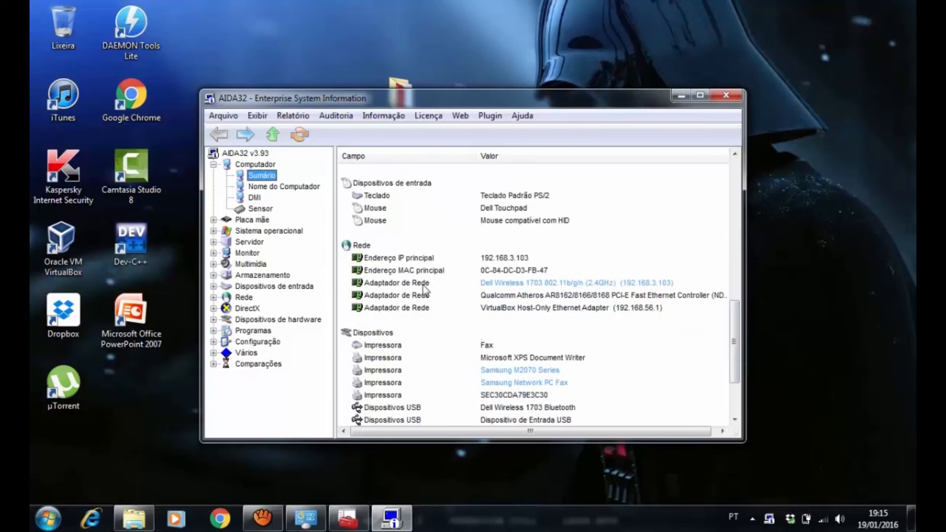
Select the Dell Wireless 1703 network adapter in the summary and view the product information and driver download links offered
{"action": "left_click", "coordinate": [383, 285]}
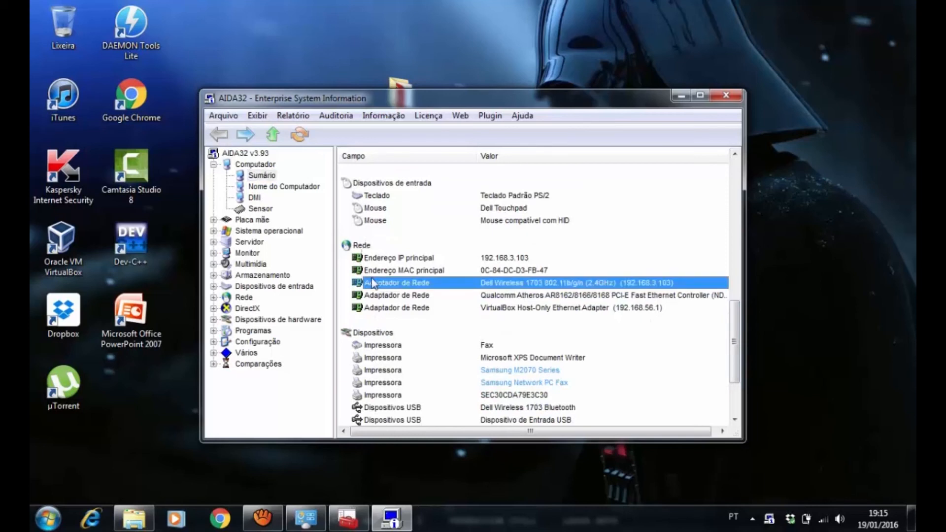
{"action": "mouse_move", "coordinate": [573, 291]}
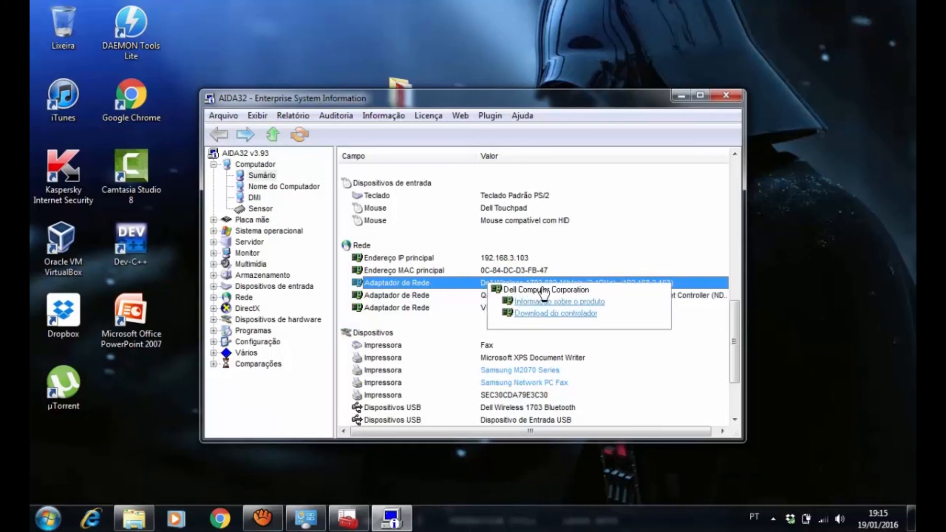
{"action": "mouse_move", "coordinate": [586, 373]}
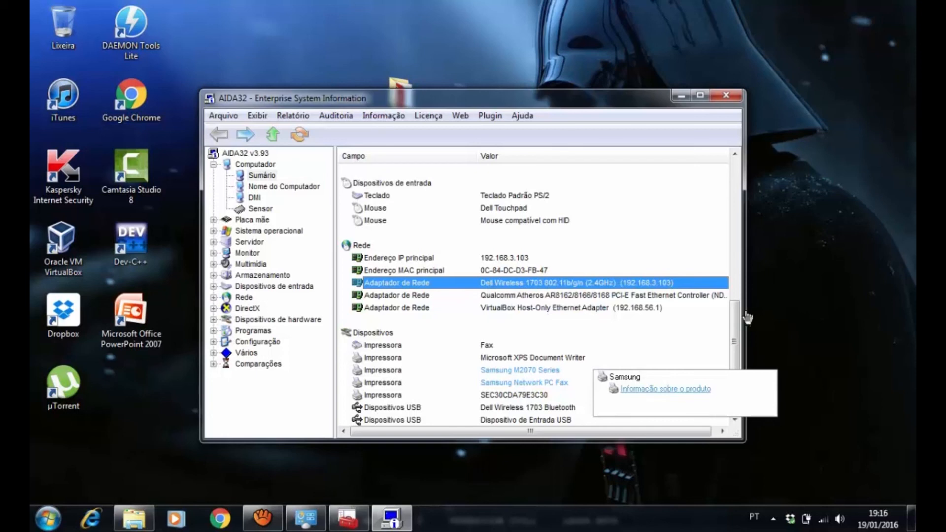
{"action": "mouse_move", "coordinate": [713, 288]}
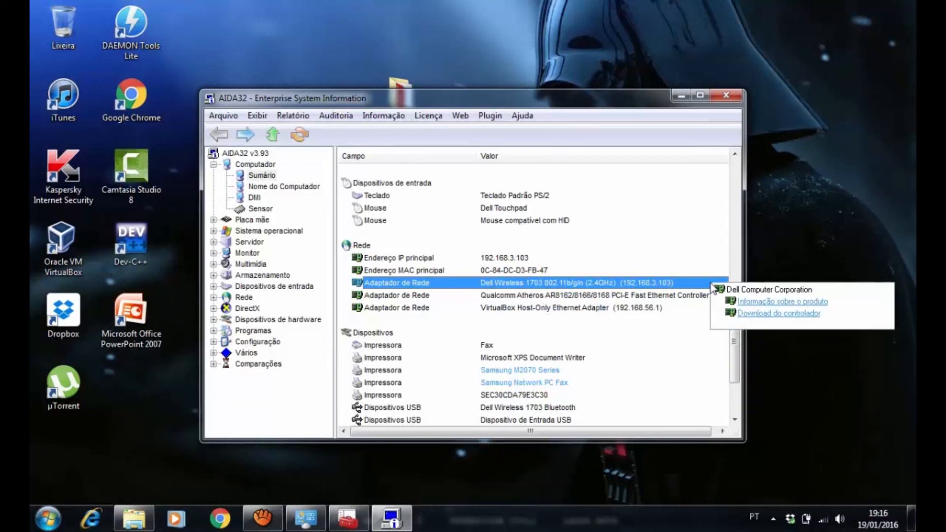
Compare the Dell Wireless 1703 adapter in Device Manager with its entry in the AIDA32 summary
{"action": "left_click", "coordinate": [348, 518]}
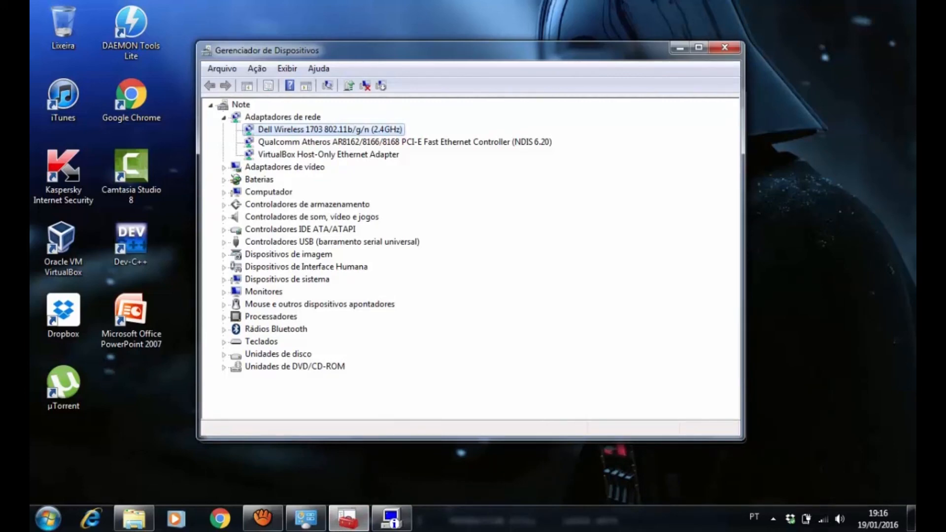
{"action": "left_click", "coordinate": [680, 48]}
{"action": "mouse_move", "coordinate": [481, 283]}
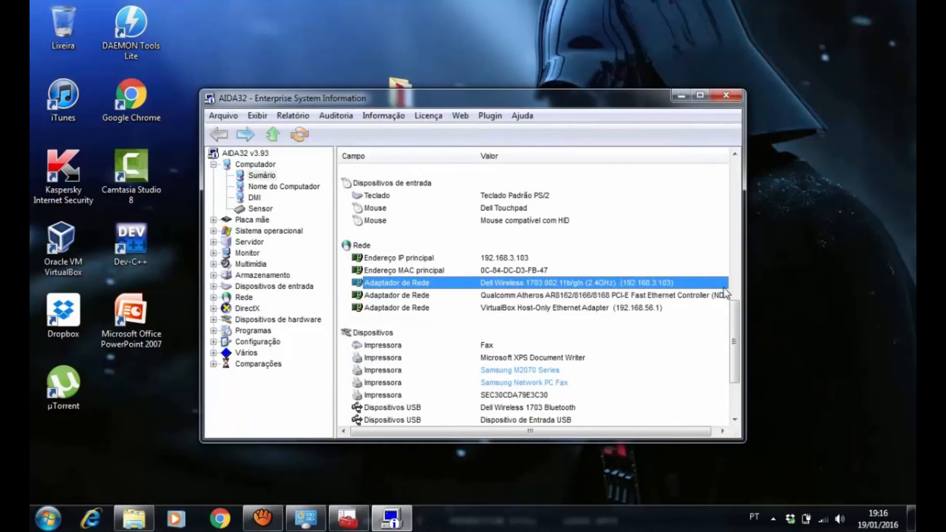
{"action": "mouse_move", "coordinate": [534, 284]}
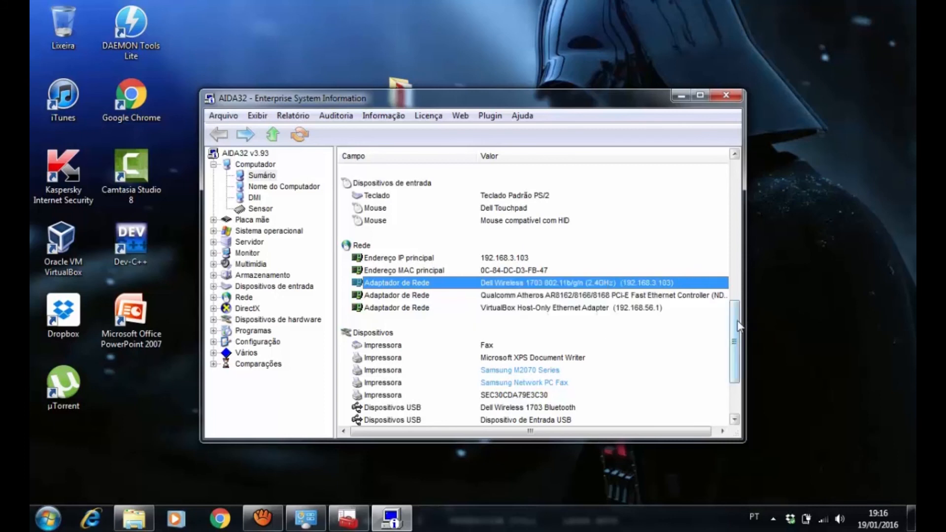
{"action": "scroll", "coordinate": [734, 370], "scroll_direction": "down", "scroll_amount": 1}
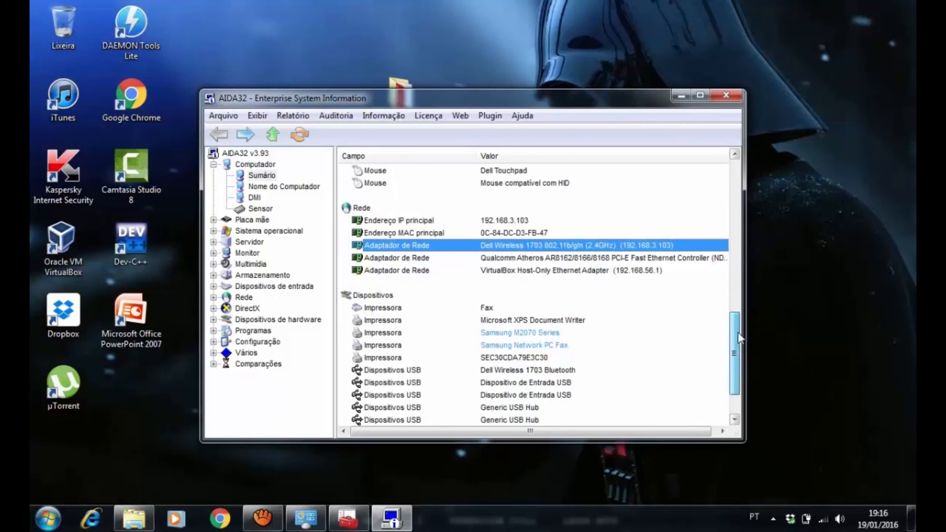
Switch to Device Manager, collapse Adaptadores de rede, expand Adaptadores de vídeo and select Intel(R) HD Graphics 4000
{"action": "left_click", "coordinate": [682, 102]}
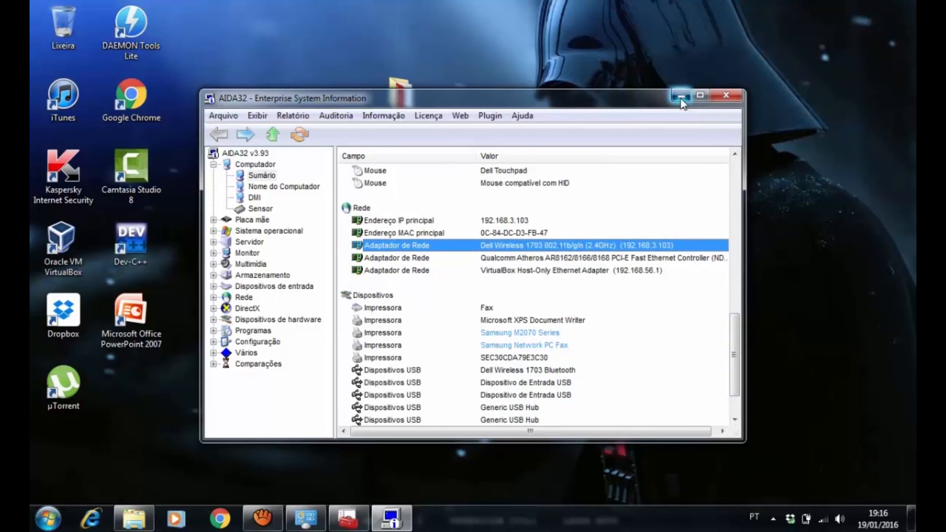
{"action": "left_click", "coordinate": [351, 522]}
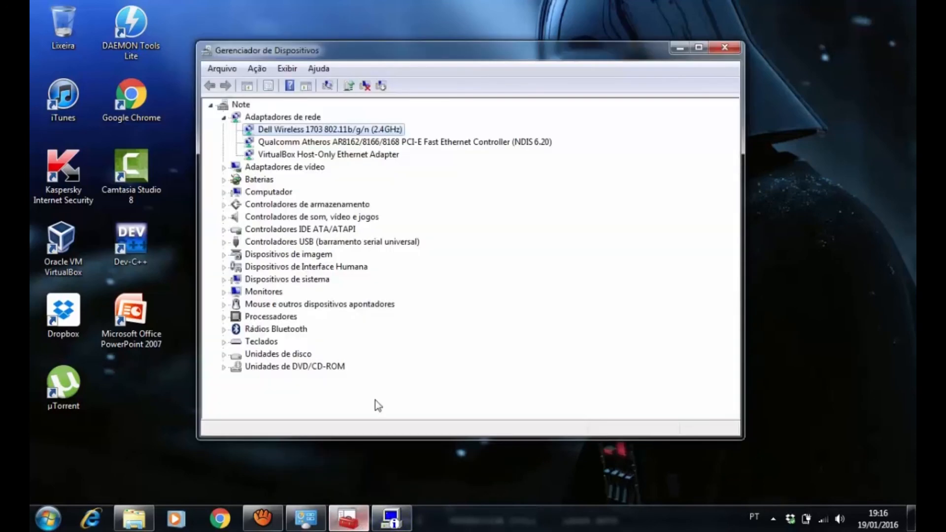
{"action": "key", "text": "Left"}
{"action": "key", "text": "Left"}
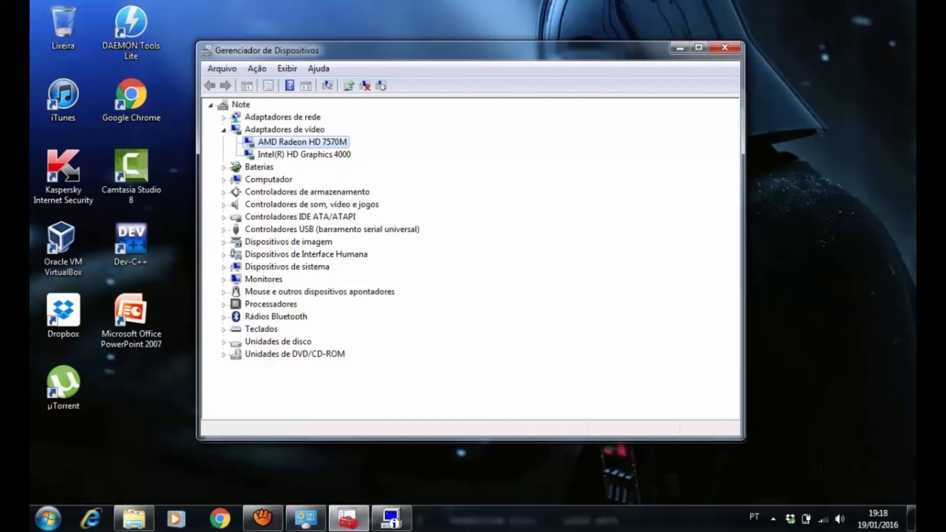
{"action": "left_click", "coordinate": [304, 155]}
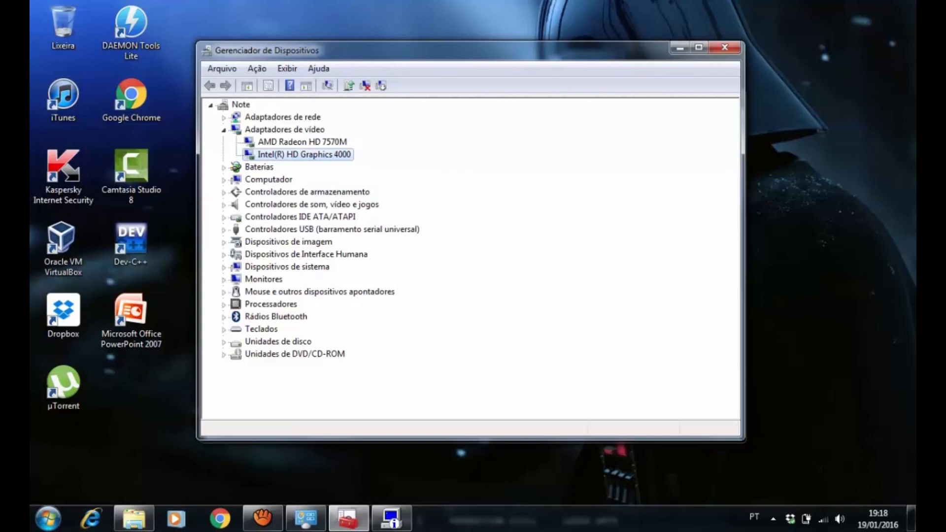
Return to AIDA32 and select the first Adaptador gráfico entry under Monitor in the summary
{"action": "left_click", "coordinate": [679, 47]}
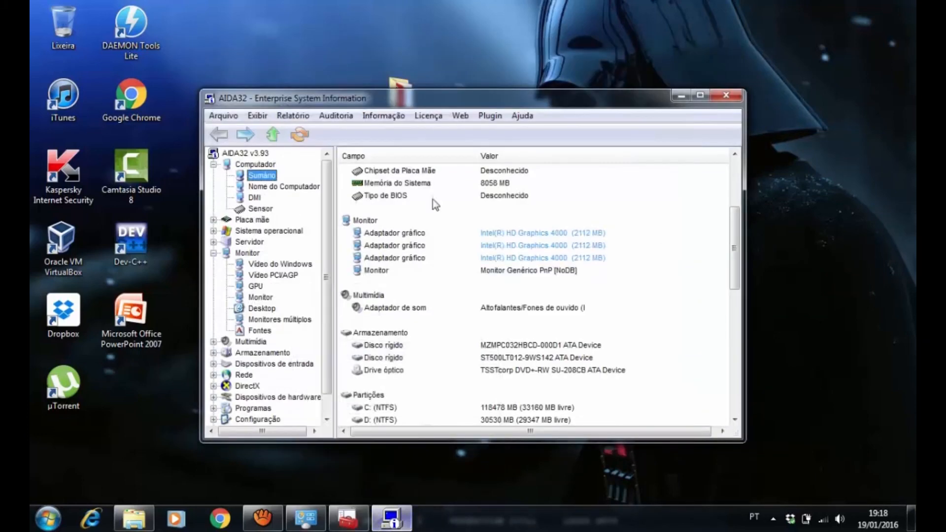
{"action": "left_click", "coordinate": [374, 233]}
{"action": "left_click", "coordinate": [506, 236]}
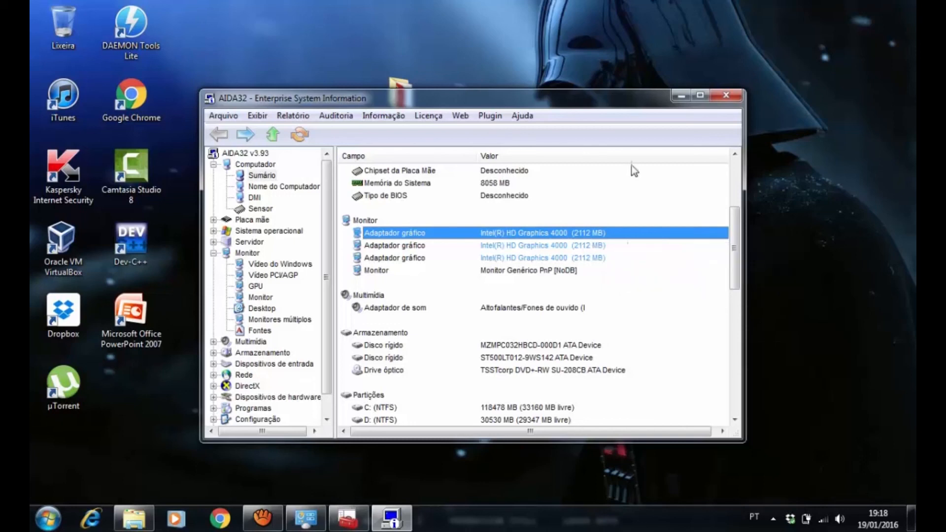
Collapse Adaptadores de vídeo in Device Manager, minimize that window and close AIDA32
{"action": "left_click", "coordinate": [680, 97]}
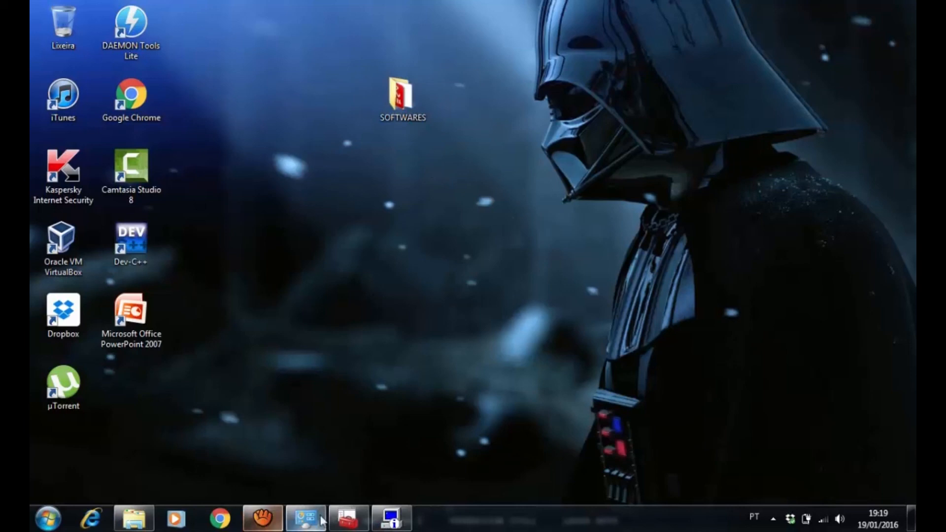
{"action": "left_click", "coordinate": [348, 518]}
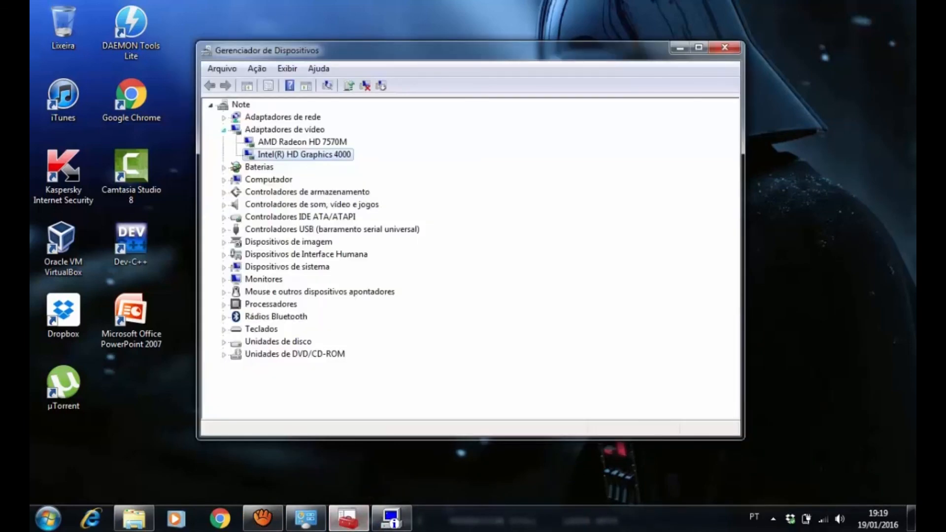
{"action": "left_click", "coordinate": [224, 130]}
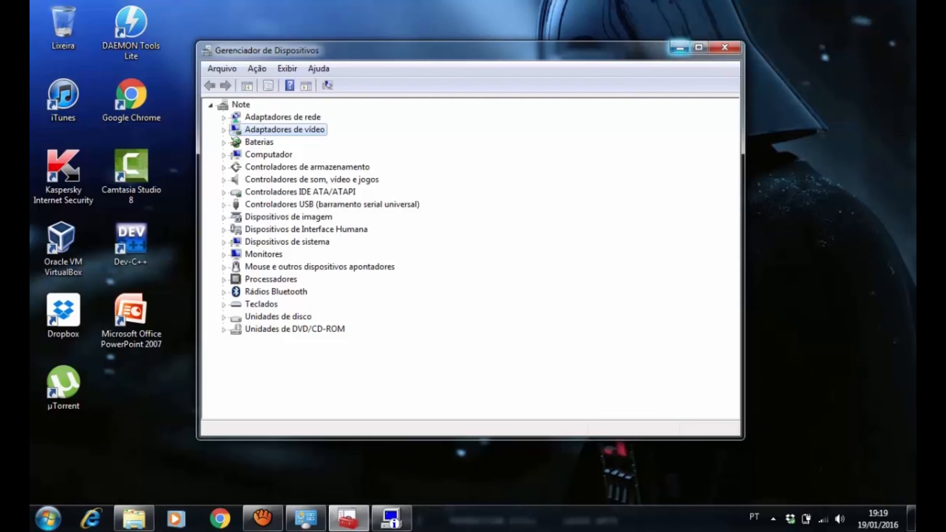
{"action": "left_click", "coordinate": [680, 48]}
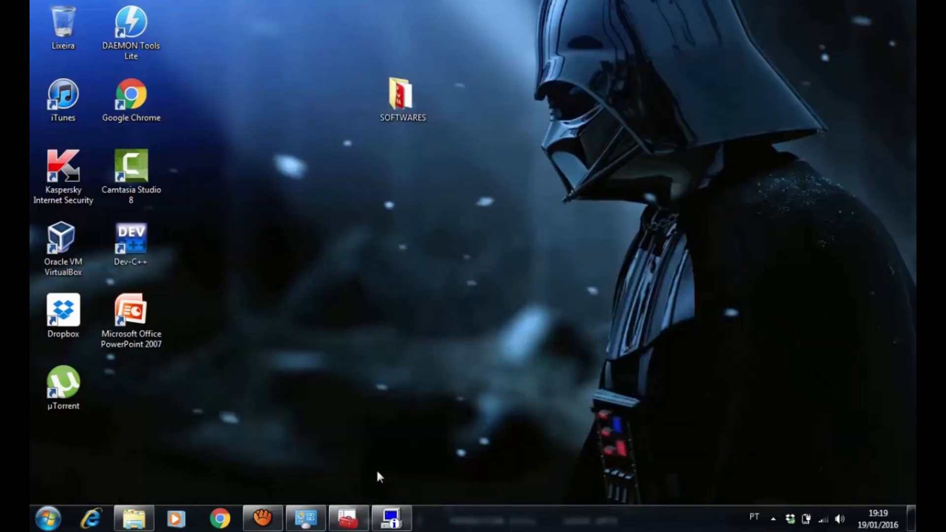
{"action": "left_click", "coordinate": [391, 517]}
{"action": "left_click", "coordinate": [726, 95]}
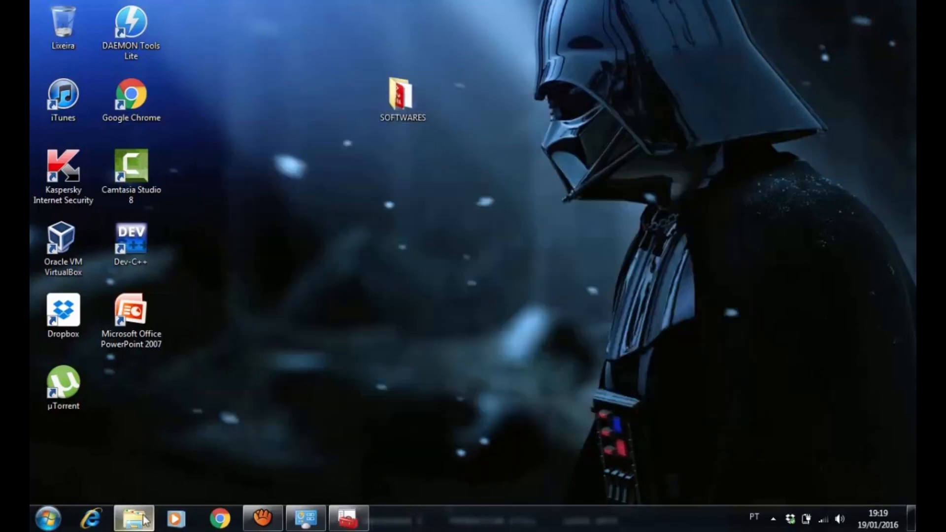
Open the SOFTWARES folder on the desktop and review each installer, from AdbeRdr1010_pt_BR down to winrar-x64-521br
{"action": "double_click", "coordinate": [405, 103]}
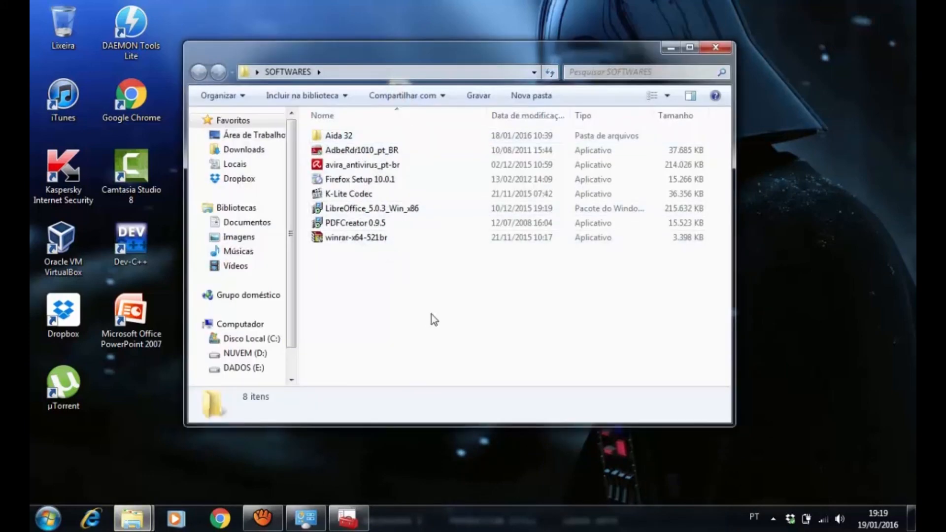
{"action": "left_click", "coordinate": [336, 155]}
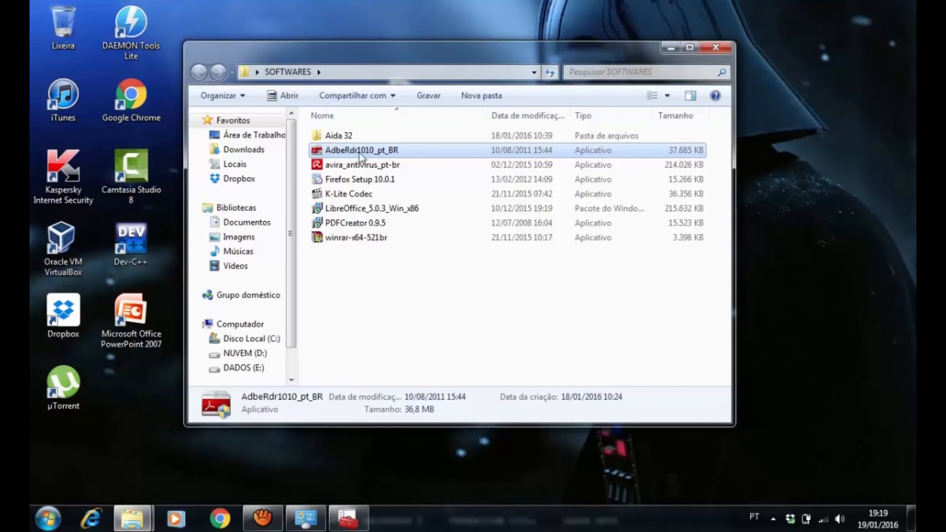
{"action": "left_click", "coordinate": [347, 167]}
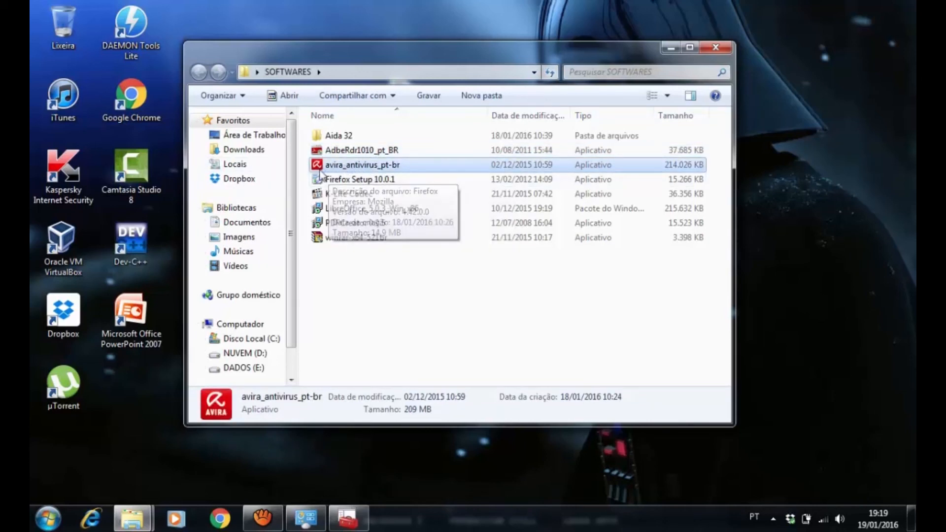
{"action": "left_click", "coordinate": [344, 181]}
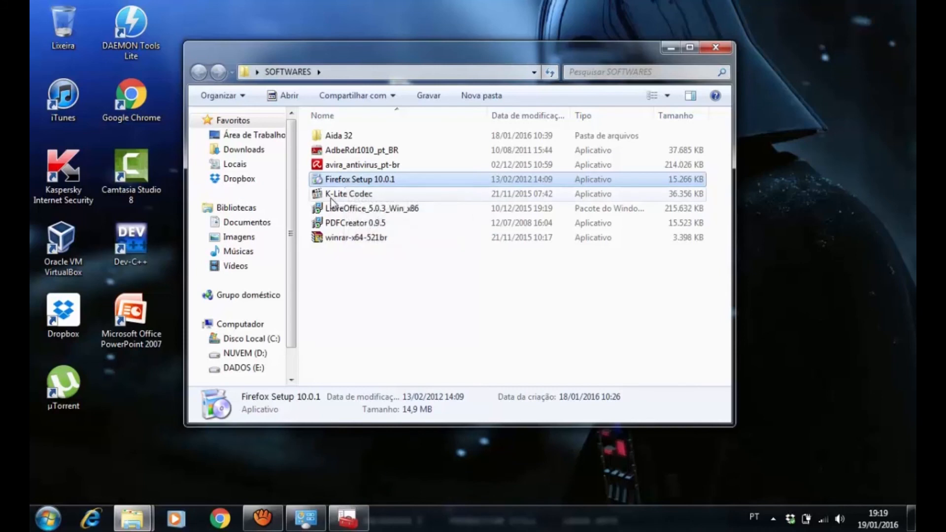
{"action": "left_click", "coordinate": [332, 197]}
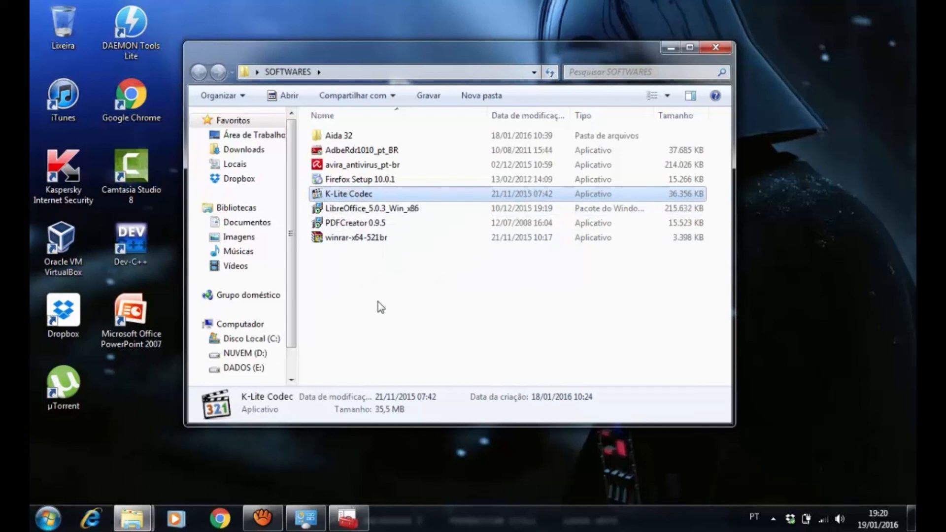
{"action": "left_click", "coordinate": [338, 213]}
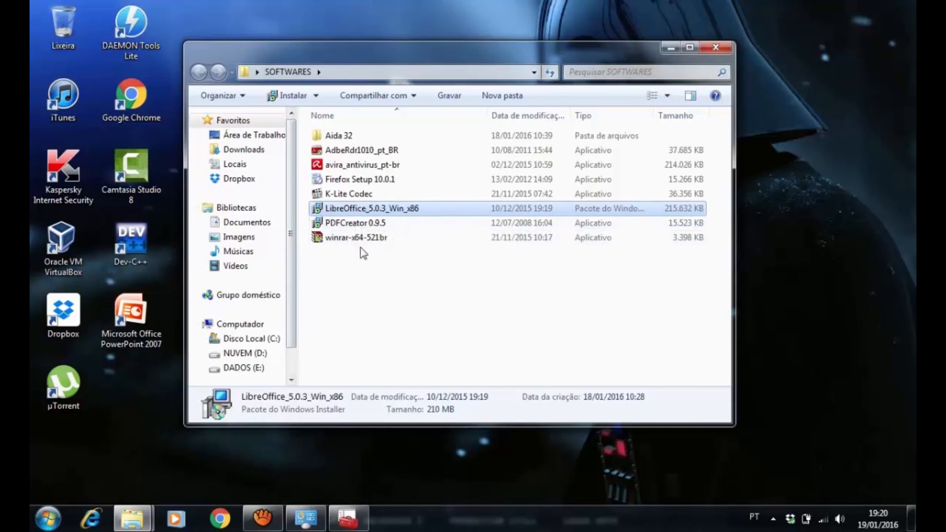
{"action": "left_click", "coordinate": [340, 225]}
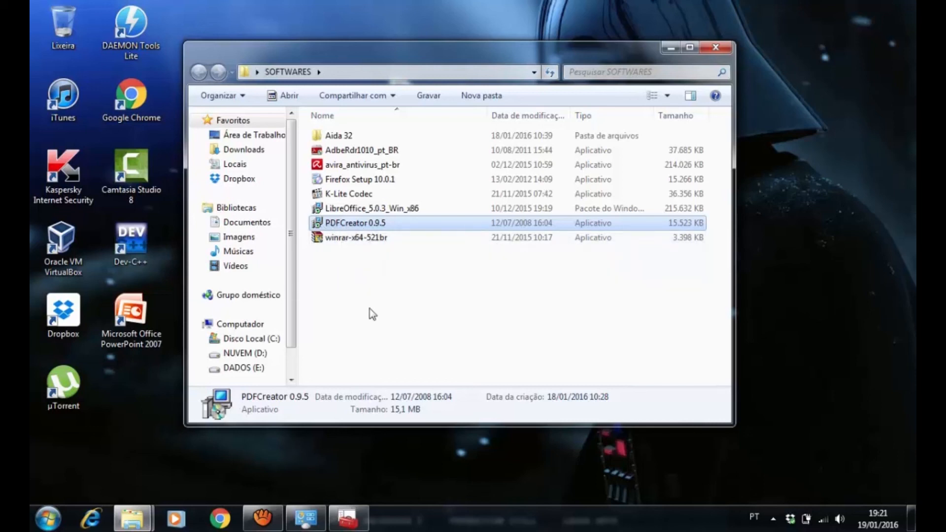
{"action": "left_click", "coordinate": [342, 239]}
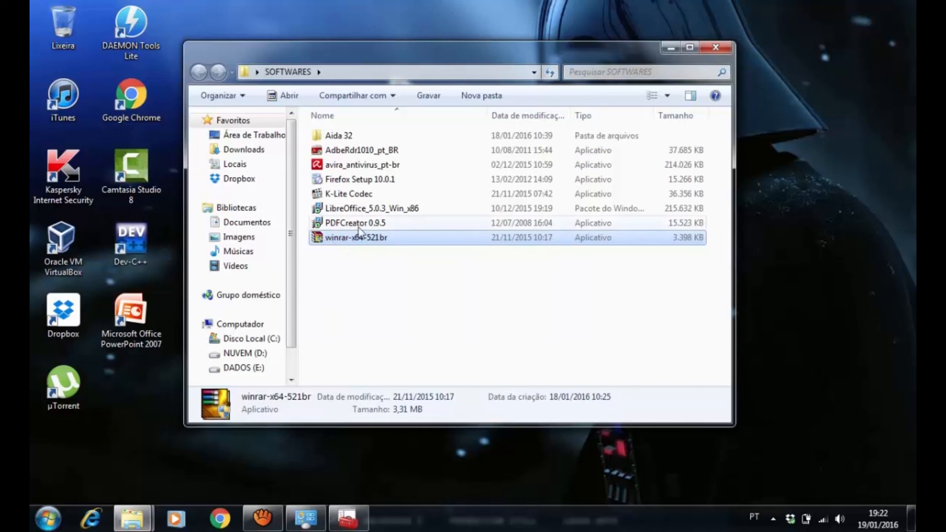
Go over the Firefox, Adobe Reader, Avira, LibreOffice, PDFCreator and WinRAR installers once more
{"action": "left_click", "coordinate": [367, 180]}
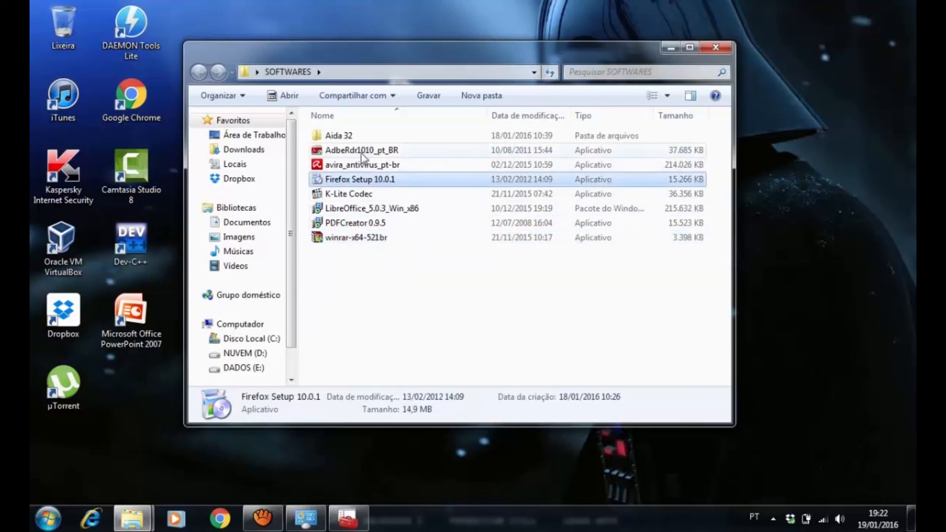
{"action": "left_click", "coordinate": [348, 155]}
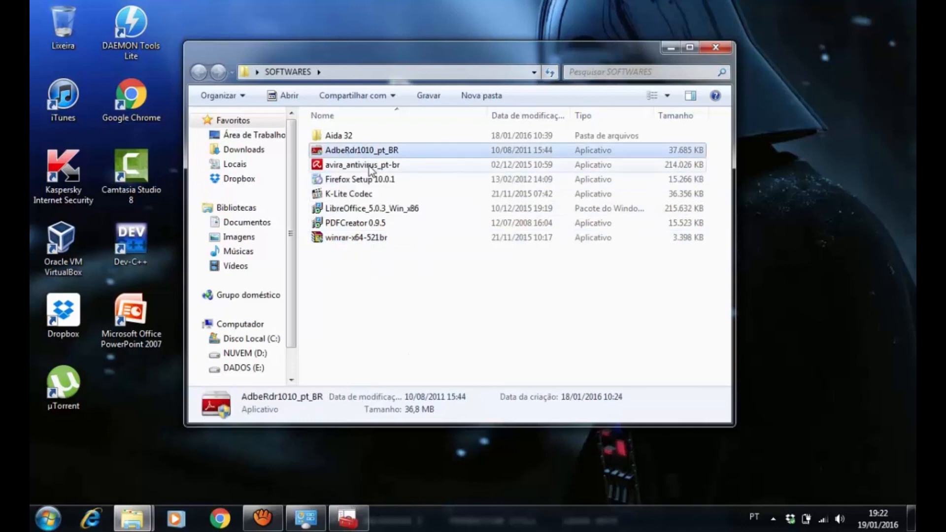
{"action": "left_click", "coordinate": [348, 168]}
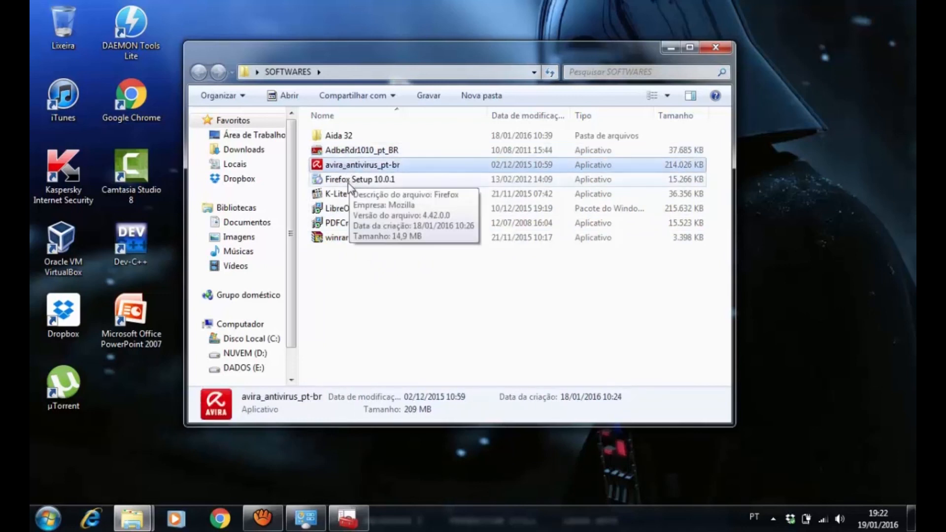
{"action": "left_click", "coordinate": [342, 182]}
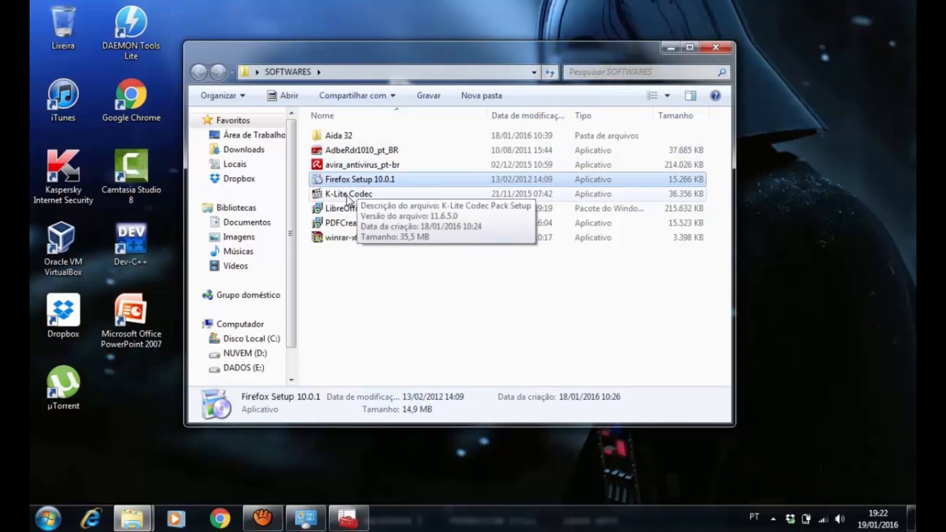
{"action": "left_click", "coordinate": [361, 209]}
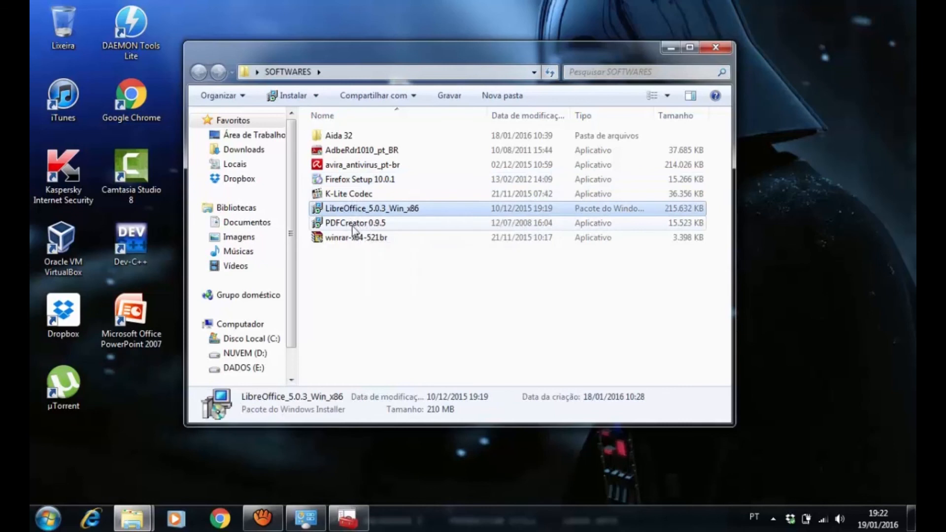
{"action": "left_click", "coordinate": [356, 225]}
{"action": "left_click", "coordinate": [357, 238]}
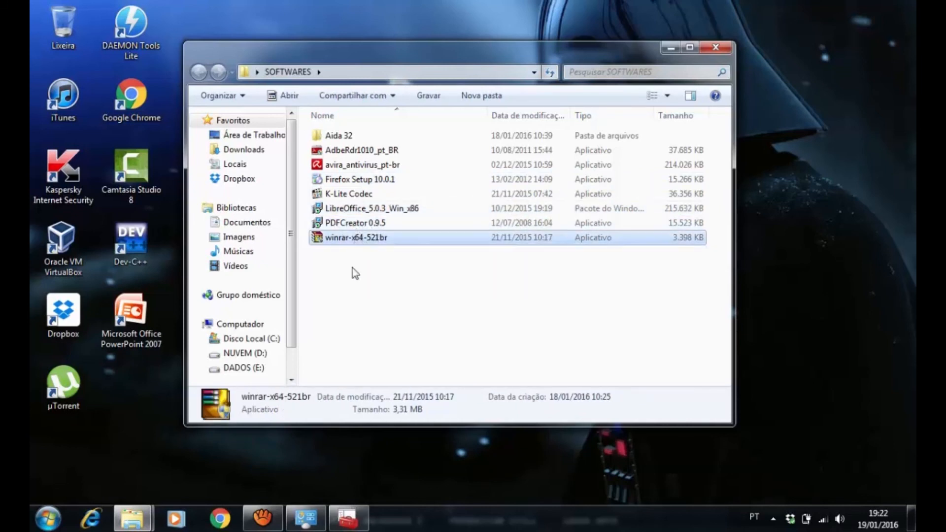
Select the range of installers from AdbeRdr1010_pt_BR through winrar-x64-521br, and clear the selection
{"action": "left_click", "coordinate": [367, 151]}
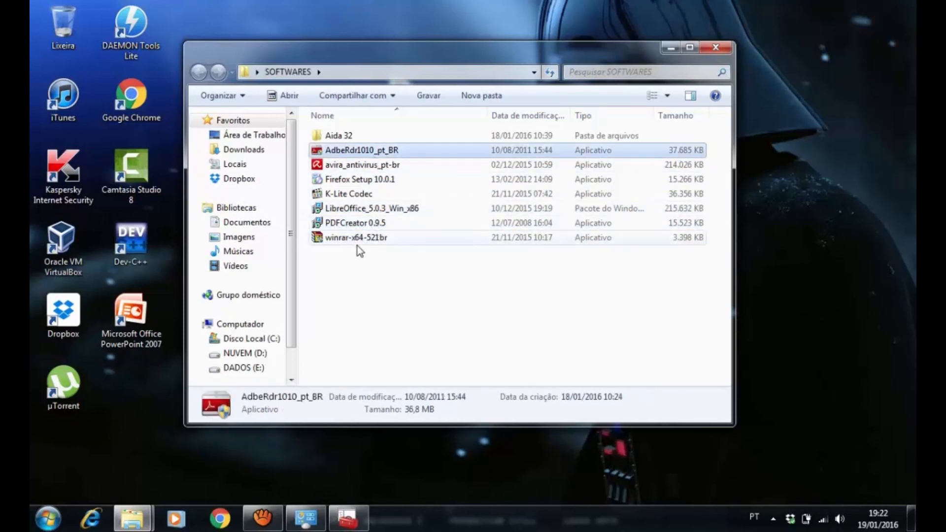
{"action": "left_click", "coordinate": [357, 245], "text": "shift"}
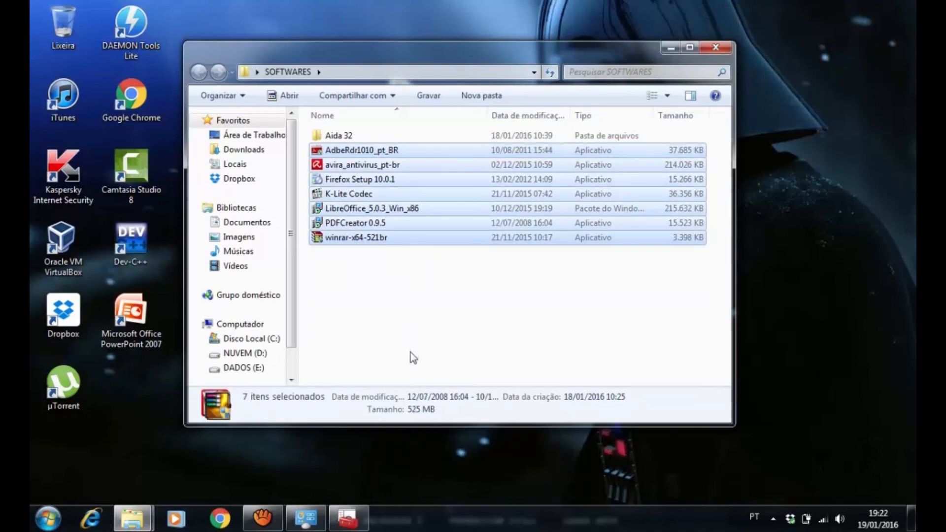
{"action": "left_click", "coordinate": [413, 329]}
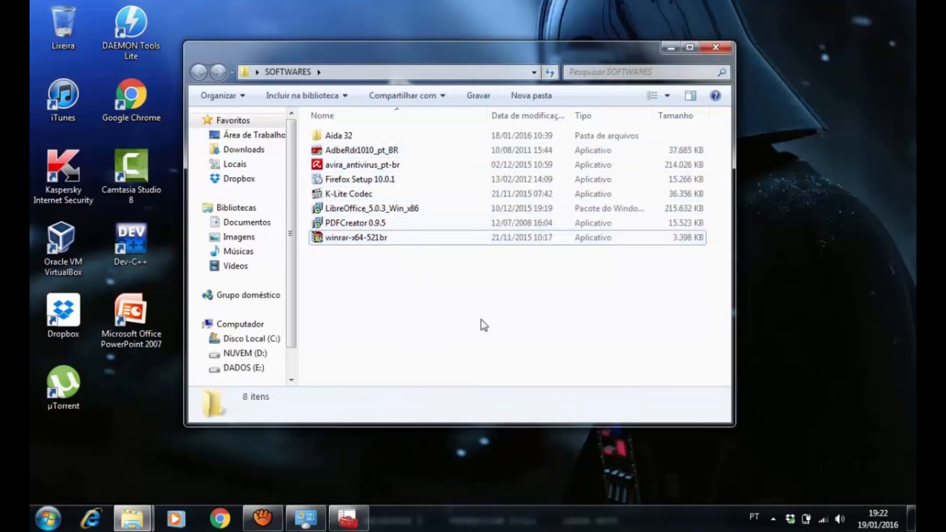
Install Adobe Reader X (10.1.0) from AdbeRdr1010_pt_BR in the default folder, keeping it as the default PDF viewer
{"action": "left_click", "coordinate": [339, 153]}
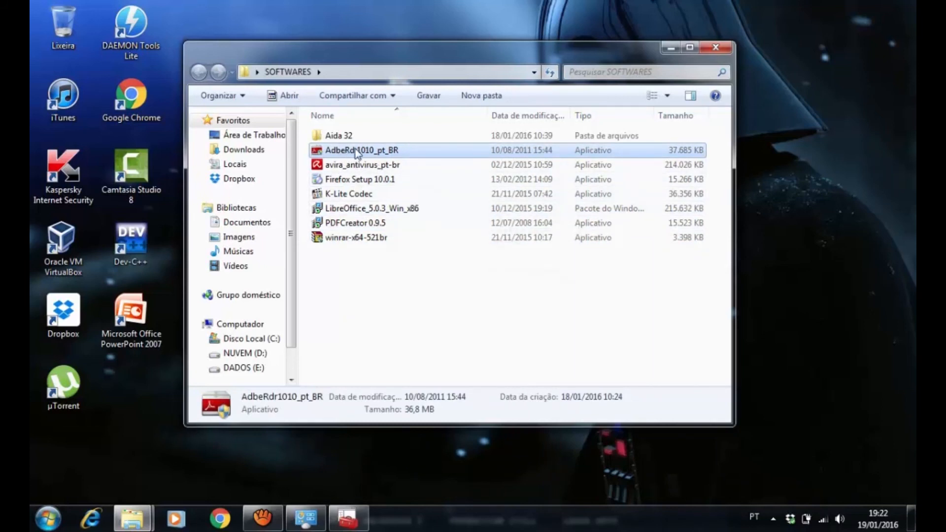
{"action": "double_click", "coordinate": [318, 154]}
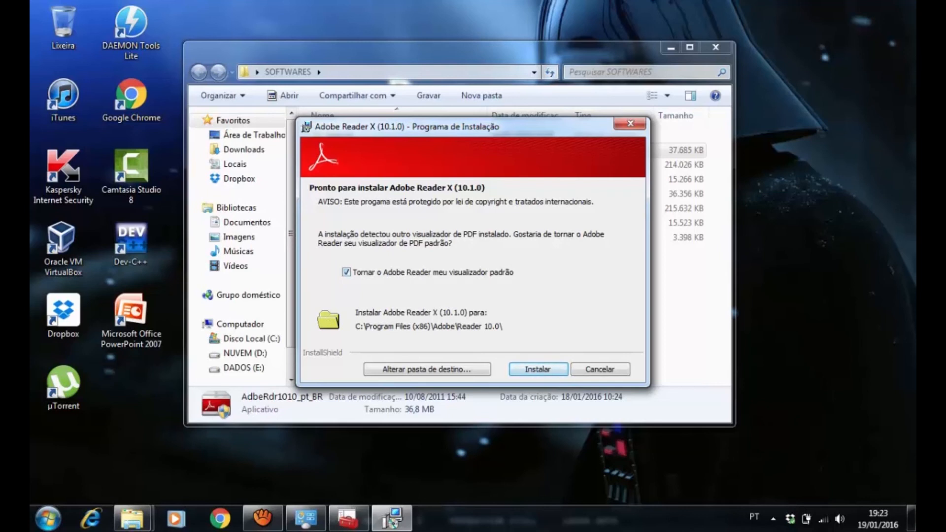
{"action": "key", "text": "Return"}
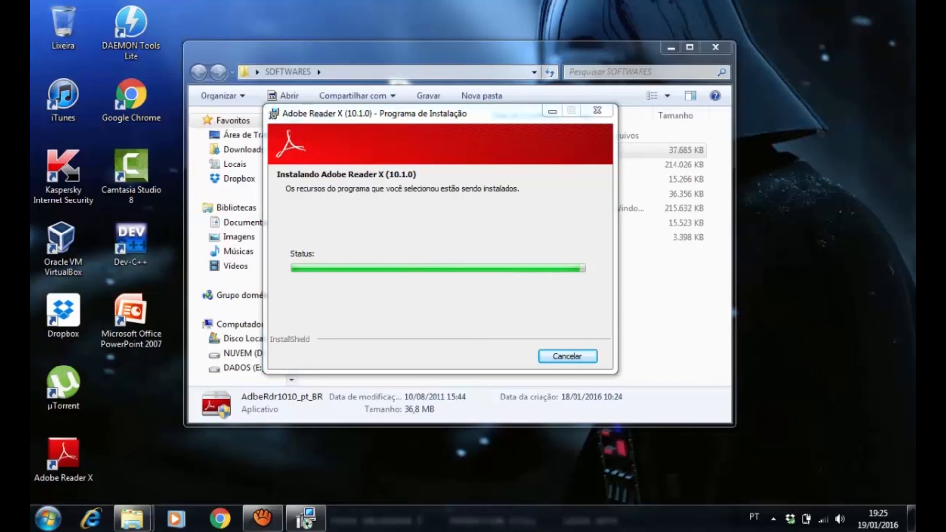
{"action": "mouse_move", "coordinate": [254, 529]}
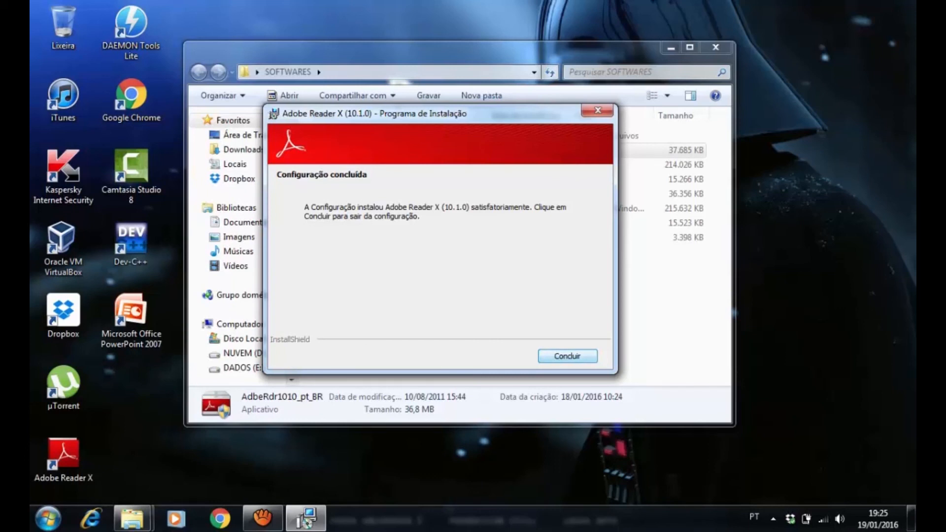
{"action": "left_click", "coordinate": [567, 355]}
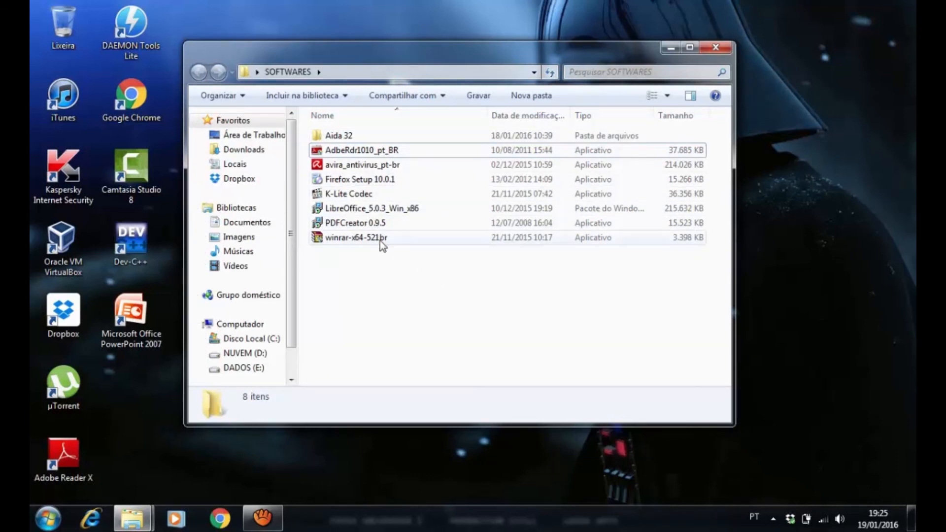
Install WinRAR 5.21 from winrar-x64-521br in C:\Program Files\WinRAR with the default associations, and close its shortcuts folder
{"action": "left_click", "coordinate": [344, 240]}
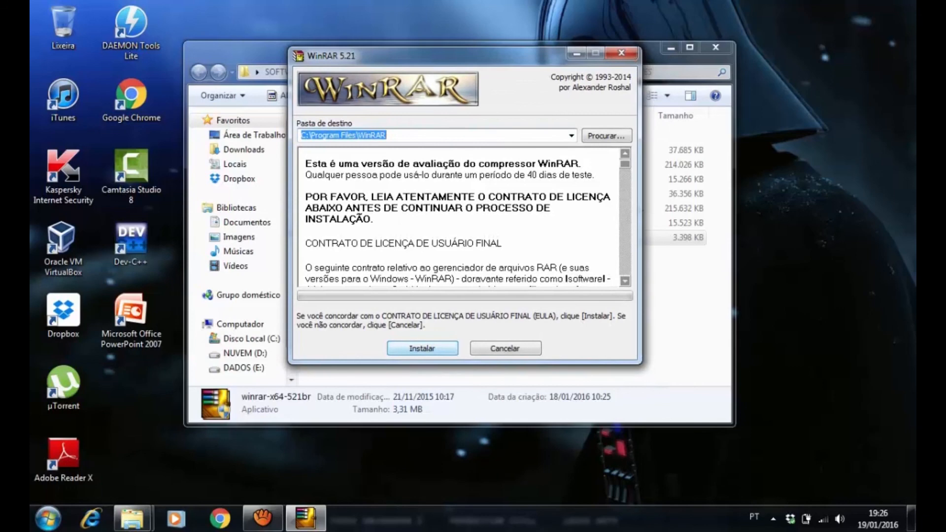
{"action": "key", "text": "Return"}
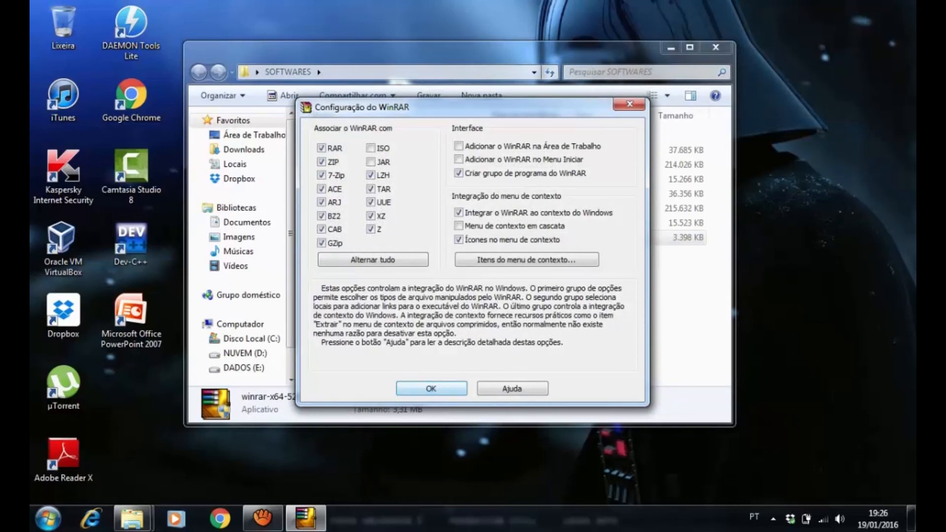
{"action": "key", "text": "Return"}
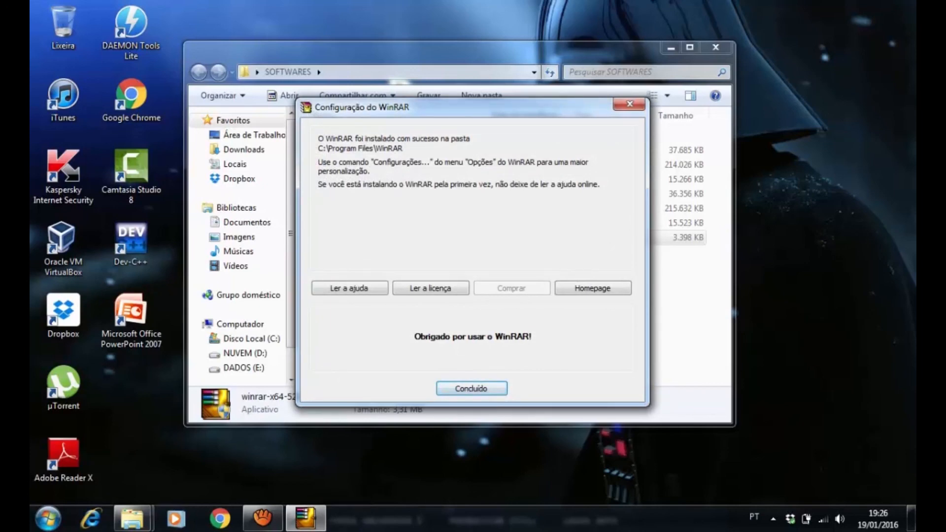
{"action": "key", "text": "Return"}
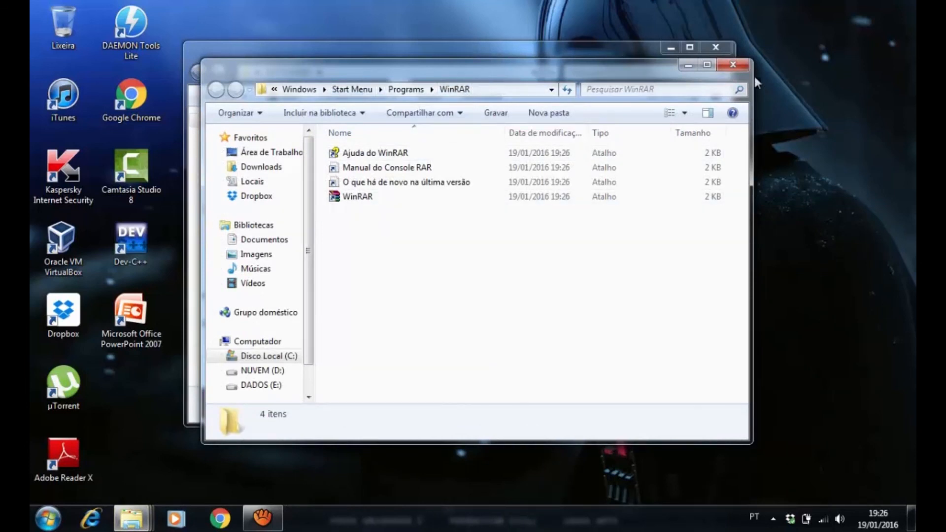
{"action": "left_click", "coordinate": [733, 65]}
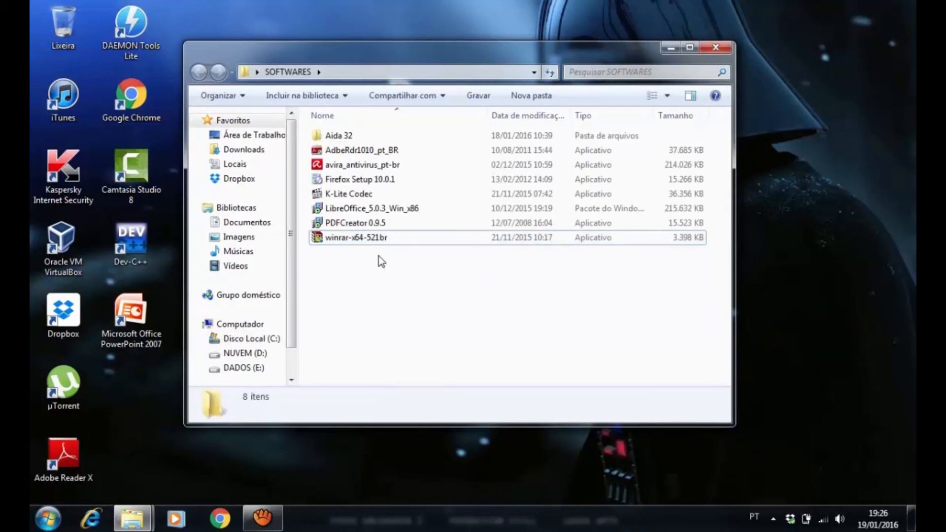
Start the PDFCreator 0.9.5 installer in Português (Brasil) and proceed from the welcome page to the licence agreement
{"action": "left_click", "coordinate": [351, 224]}
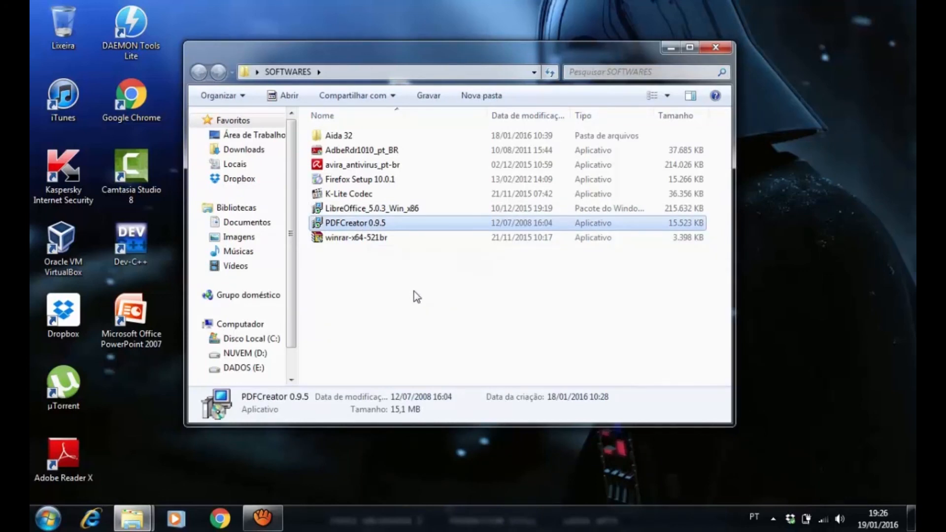
{"action": "double_click", "coordinate": [344, 226]}
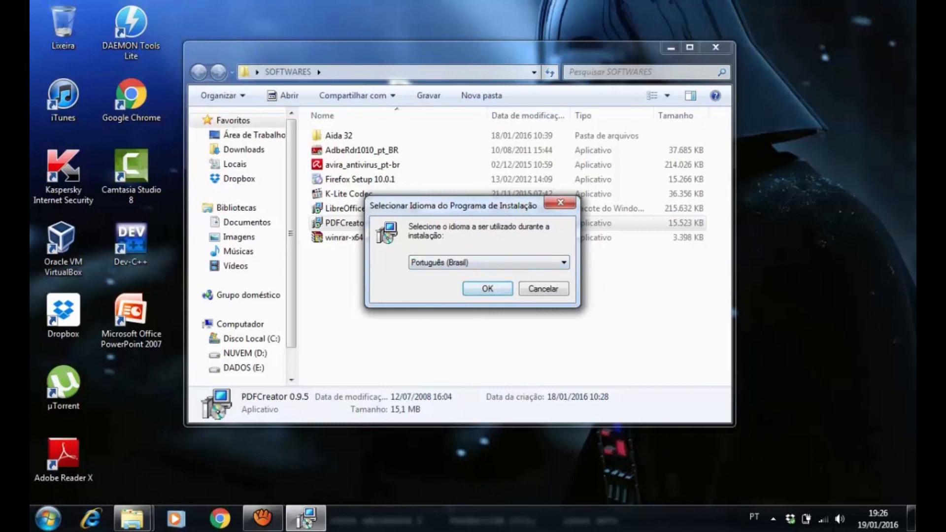
{"action": "left_click", "coordinate": [491, 291]}
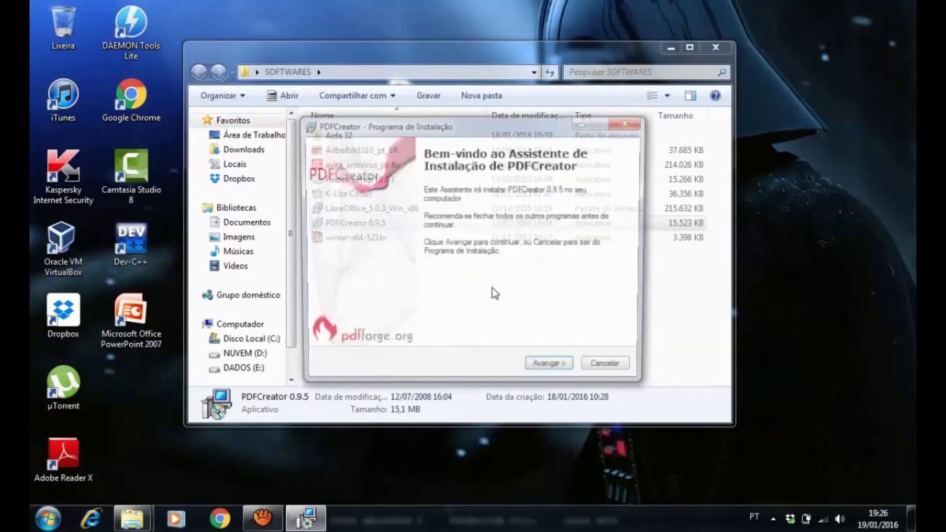
{"action": "left_click_drag", "start_coordinate": [483, 125], "coordinate": [445, 95]}
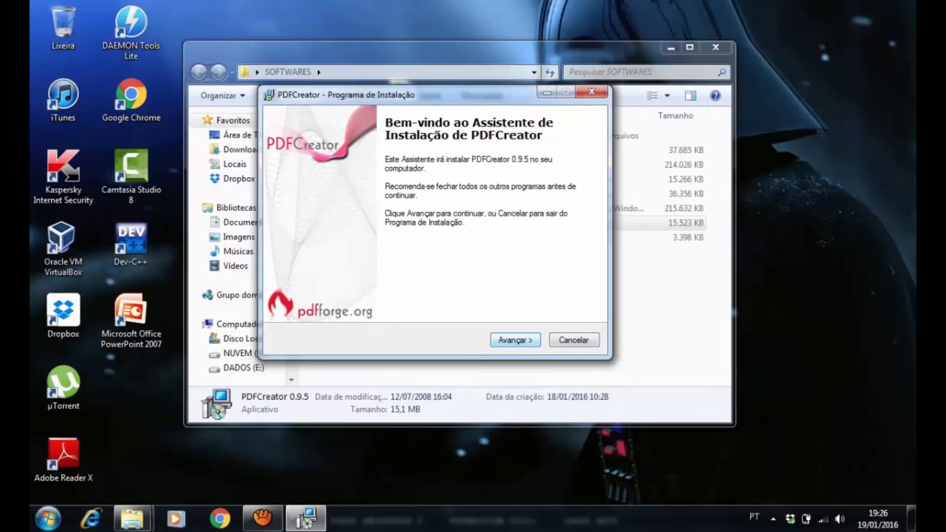
{"action": "key", "text": "Return"}
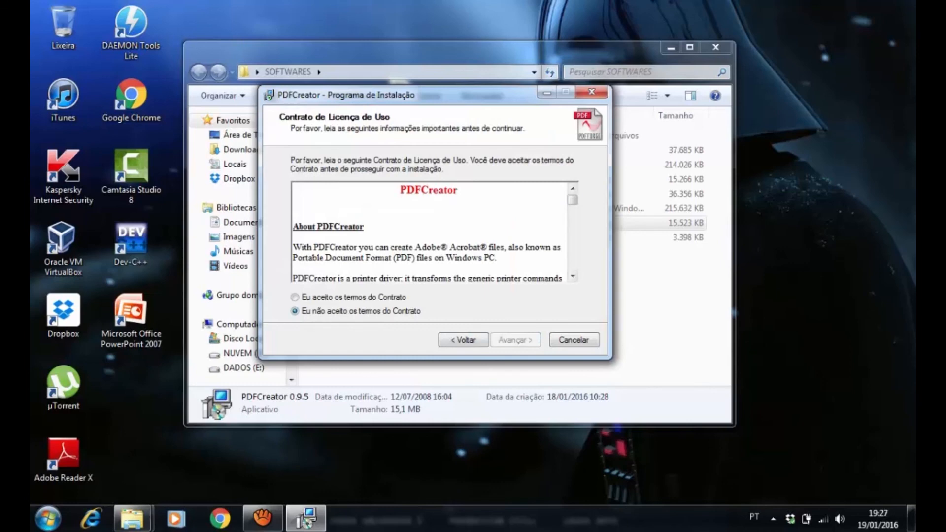
Read through the PDFCreator licence agreement, accept its terms and continue to the Windows Vista installation notes
{"action": "scroll", "coordinate": [428, 231], "scroll_direction": "down", "scroll_amount": 15}
{"action": "mouse_move", "coordinate": [572, 265]}
{"action": "left_mouse_down"}
{"action": "mouse_move", "coordinate": [572, 200]}
{"action": "mouse_move", "coordinate": [572, 265]}
{"action": "left_mouse_up"}
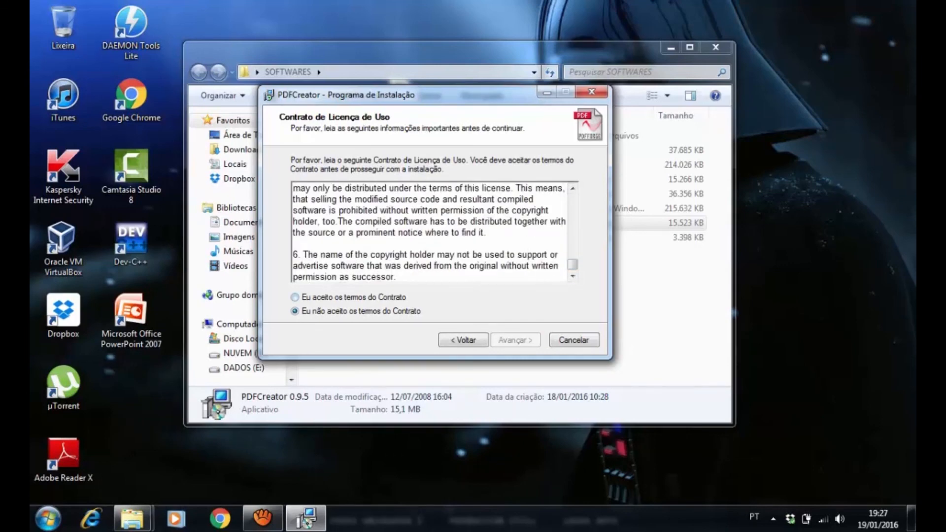
{"action": "left_click", "coordinate": [295, 297]}
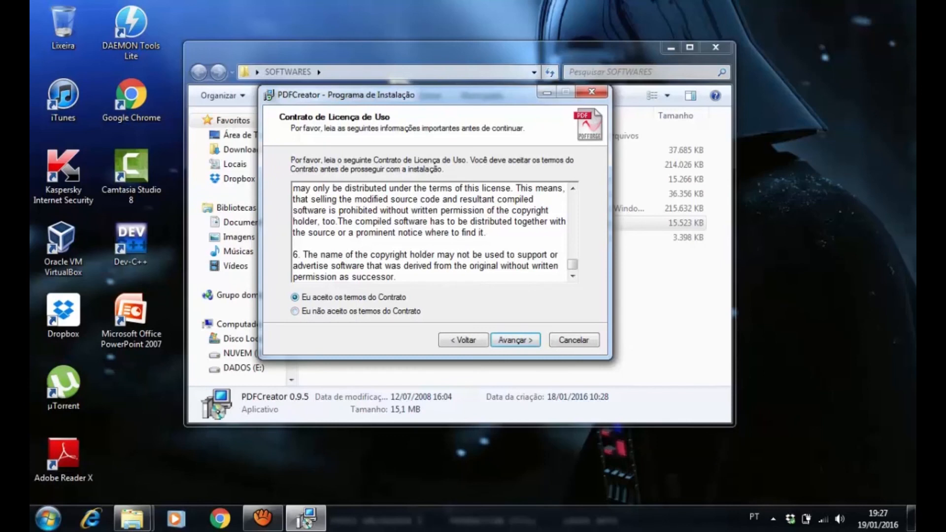
{"action": "left_click", "coordinate": [515, 340]}
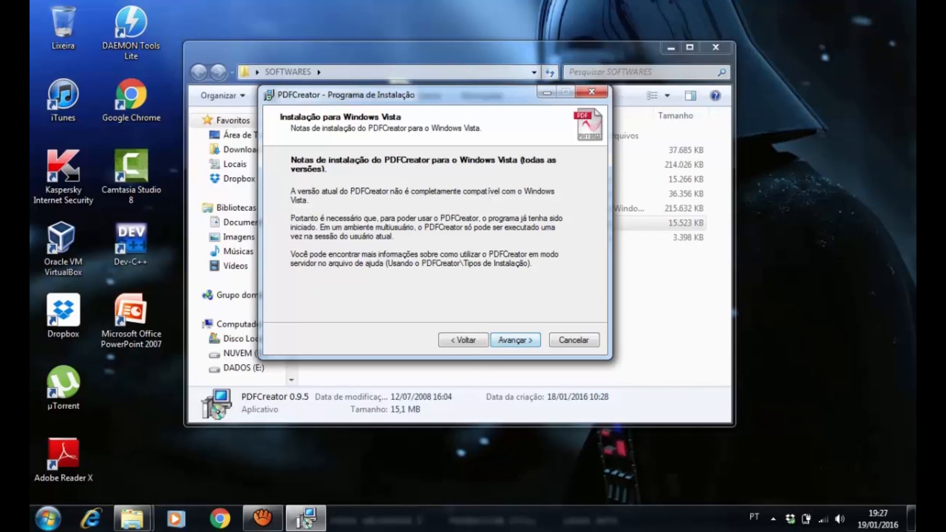
Proceed through the PDFCreator setup, keeping the printer name PDFCreator, the folder C:\Program Files (x86)\PDFCreator and the default components including the browser toolbar
{"action": "left_click", "coordinate": [515, 340]}
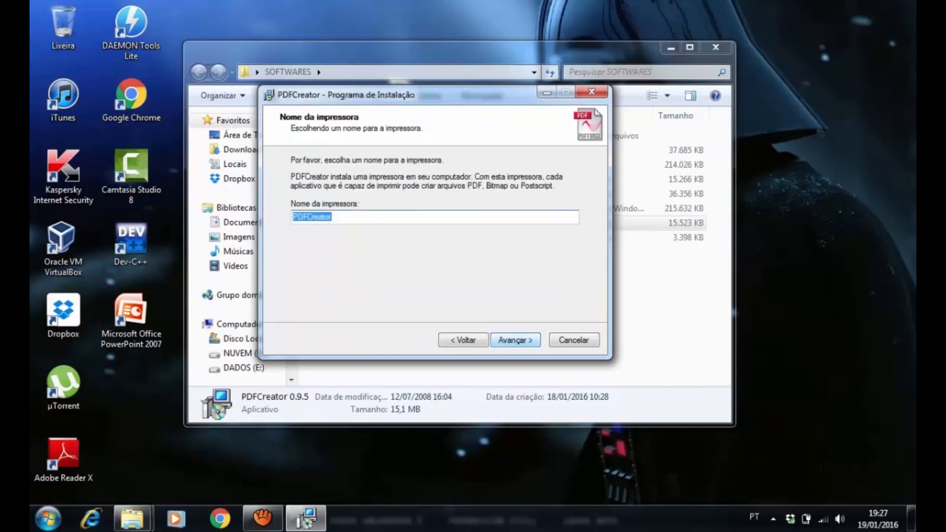
{"action": "left_click", "coordinate": [333, 217]}
{"action": "key", "text": "Return"}
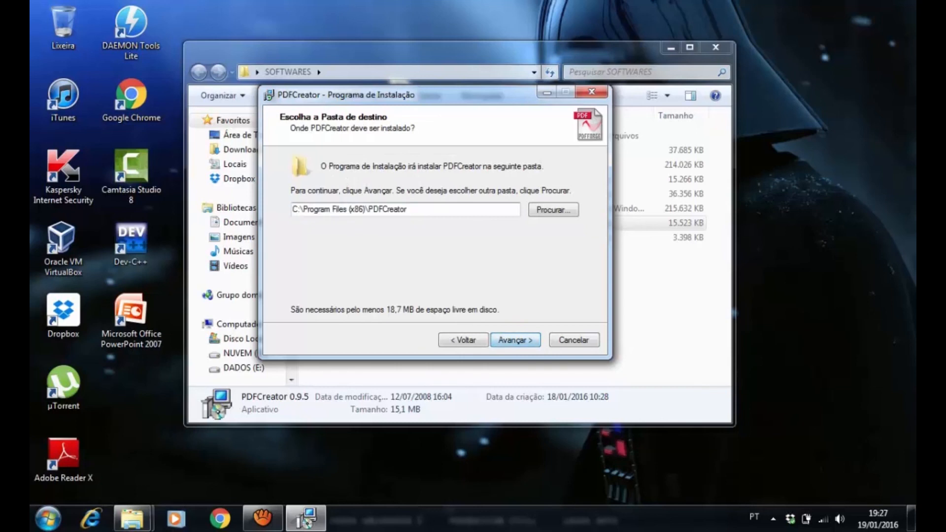
{"action": "key", "text": "Return"}
{"action": "key", "text": "Return"}
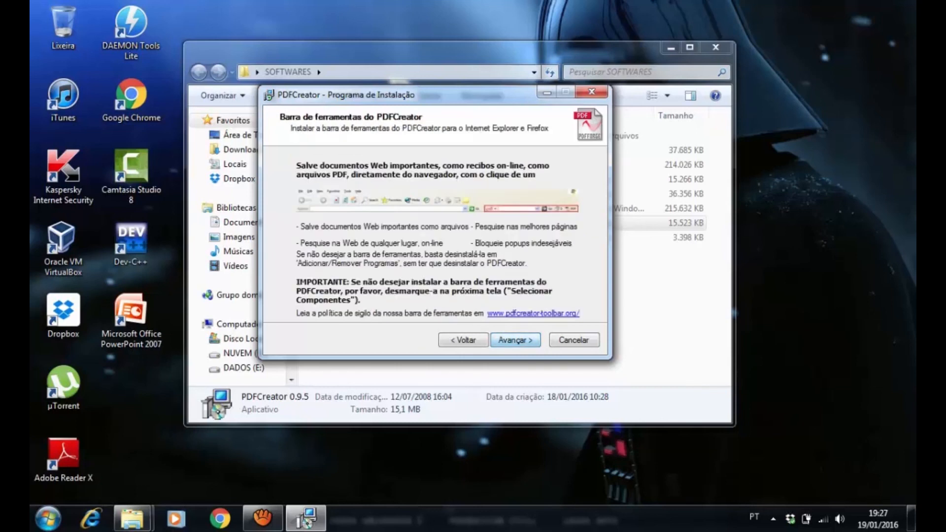
{"action": "key", "text": "Return"}
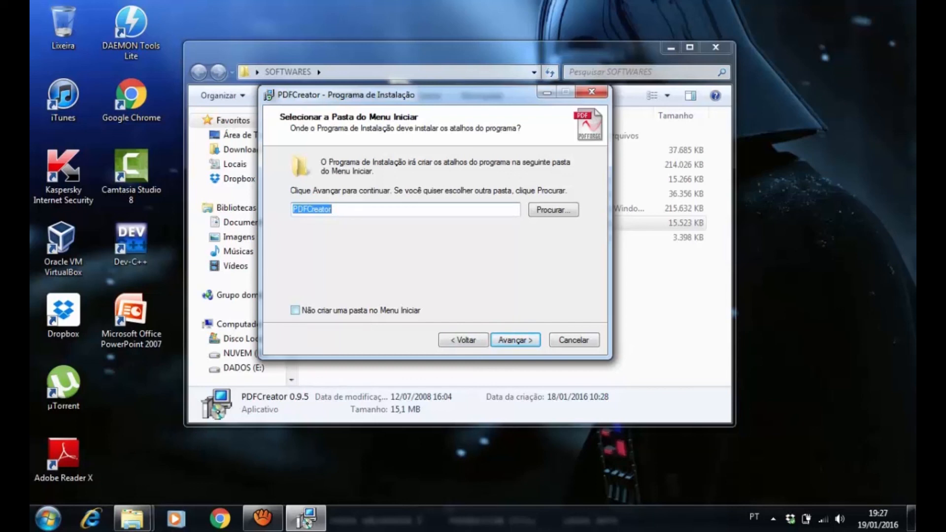
{"action": "left_click", "coordinate": [295, 310]}
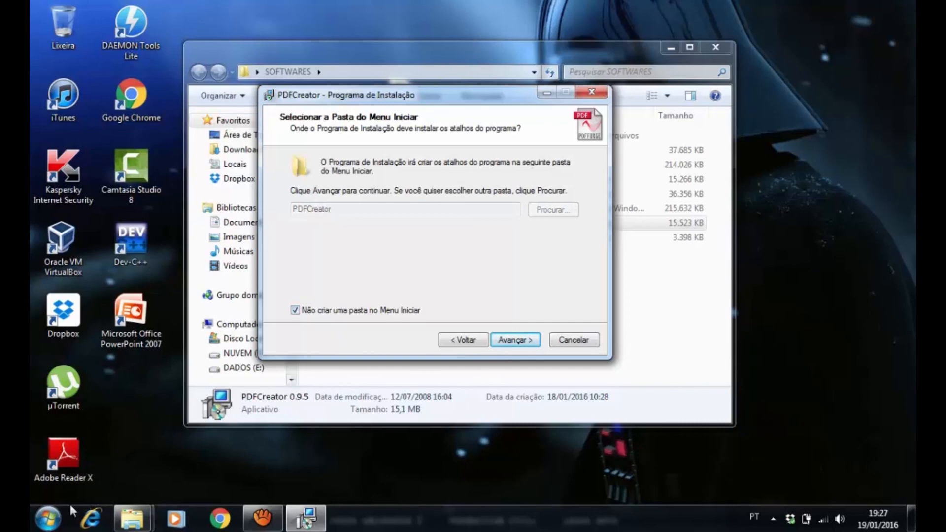
{"action": "left_click", "coordinate": [48, 517]}
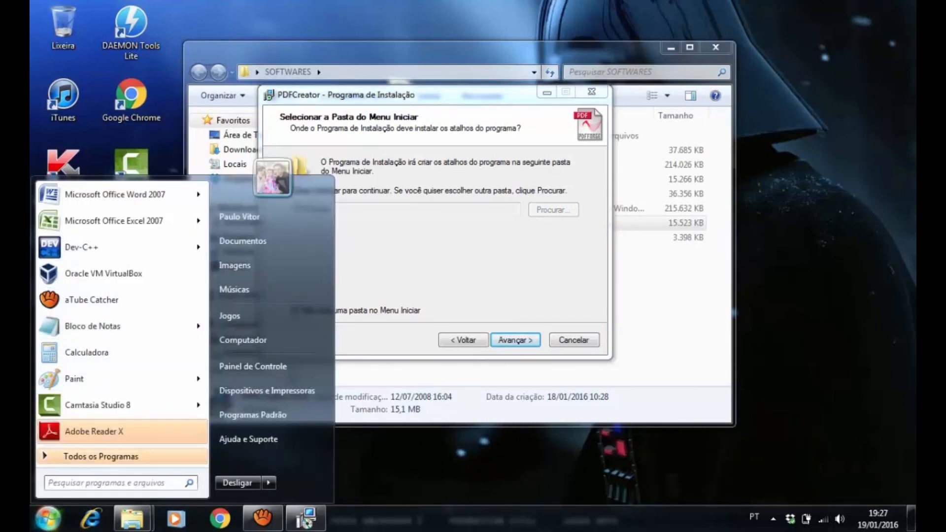
{"action": "left_click", "coordinate": [48, 518]}
{"action": "left_click", "coordinate": [295, 311]}
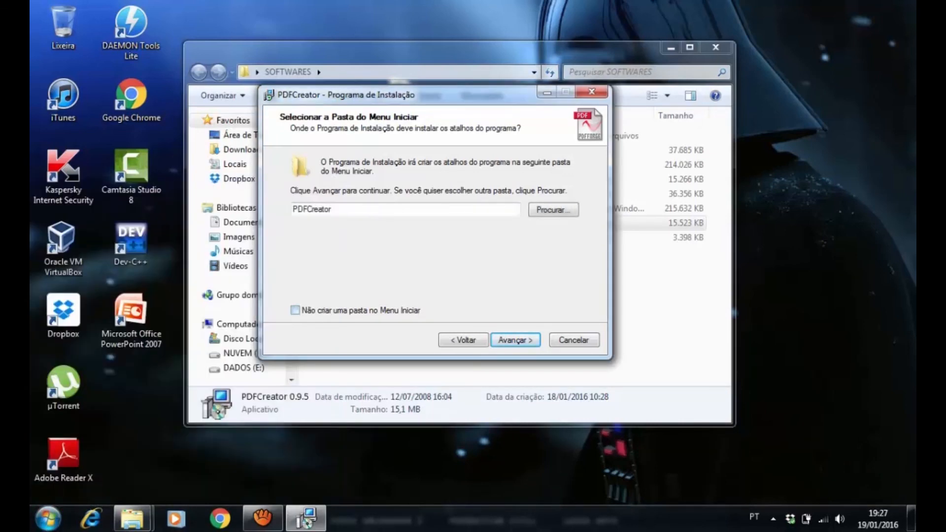
{"action": "left_click", "coordinate": [47, 518]}
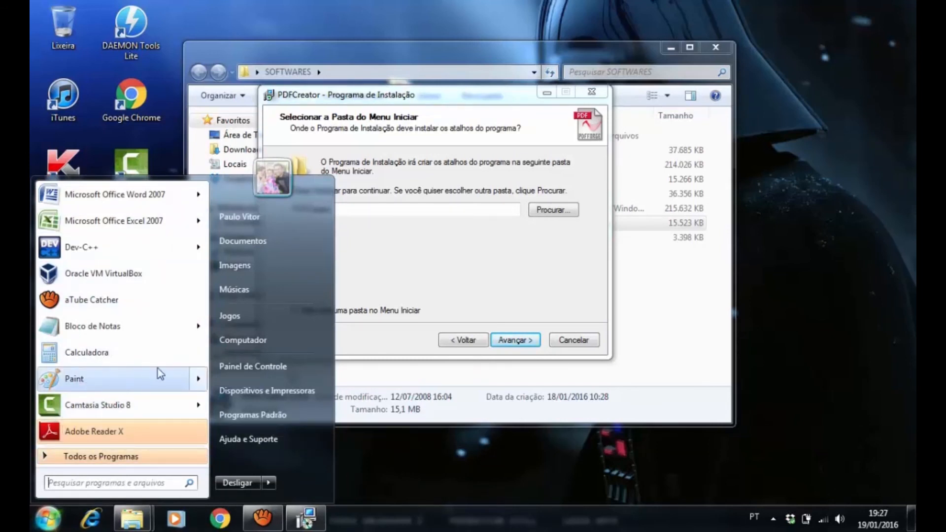
{"action": "left_click", "coordinate": [371, 285]}
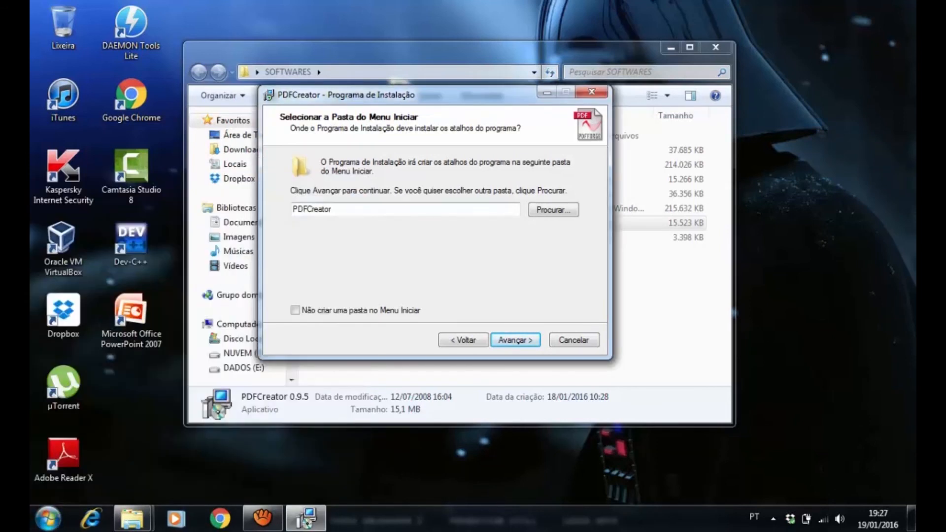
Opt out of a Start Menu folder, keep the default additional tasks, and install PDFCreator without launching it at the end
{"action": "left_click", "coordinate": [295, 310]}
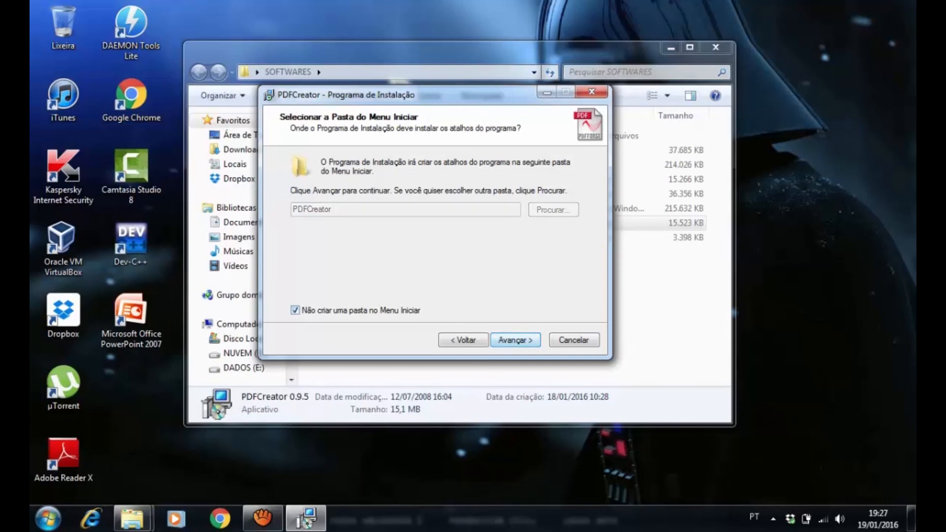
{"action": "key", "text": "Return"}
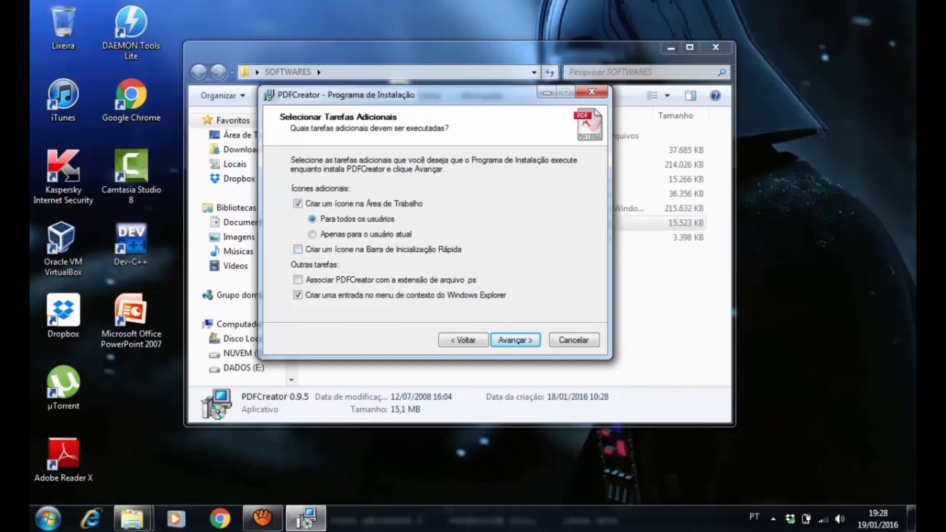
{"action": "key", "text": "Return"}
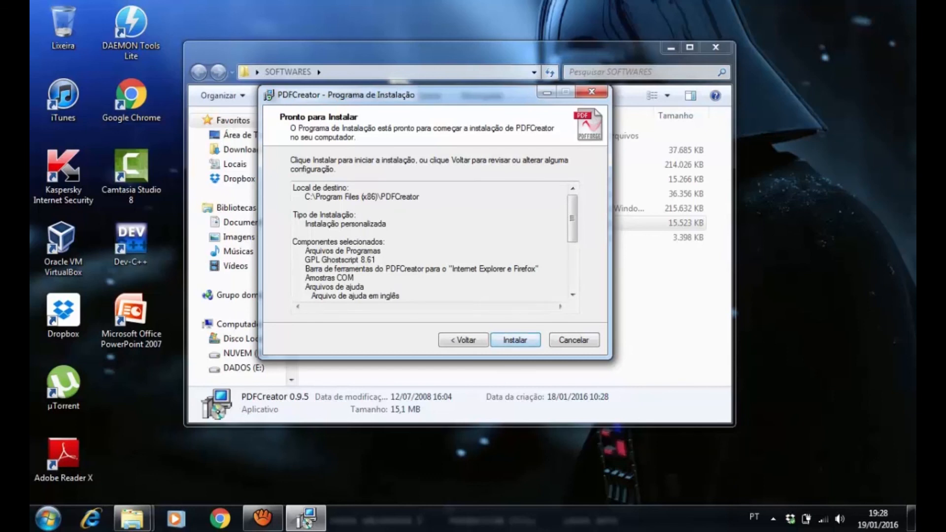
{"action": "key", "text": "Return"}
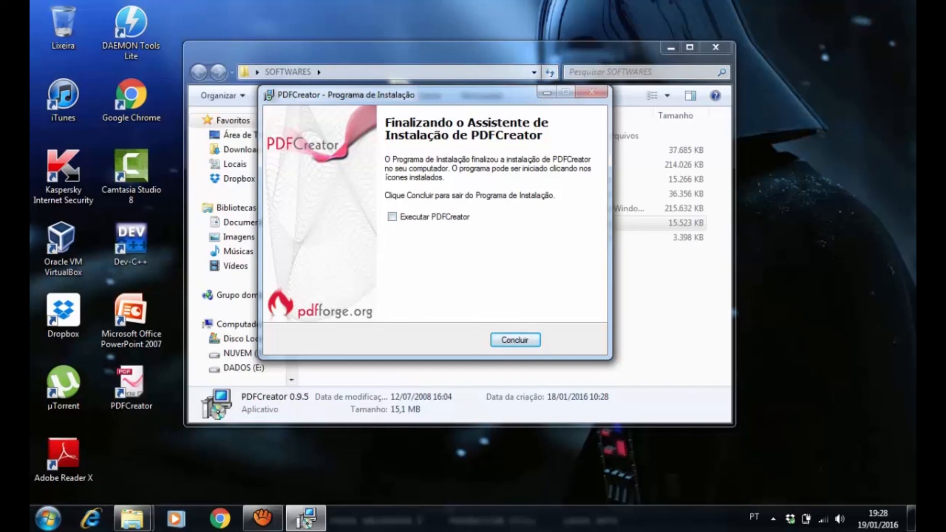
{"action": "left_click", "coordinate": [522, 339]}
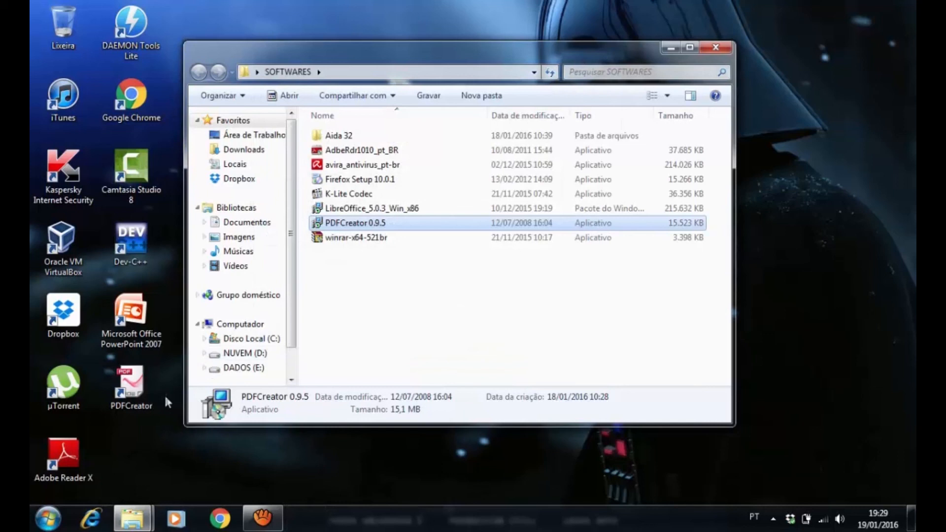
Review the installers in the SOFTWARES folder, going over those already used and those from avira_antivirus_pt-br to LibreOffice_5.0.3_Win_x86
{"action": "left_click", "coordinate": [352, 153]}
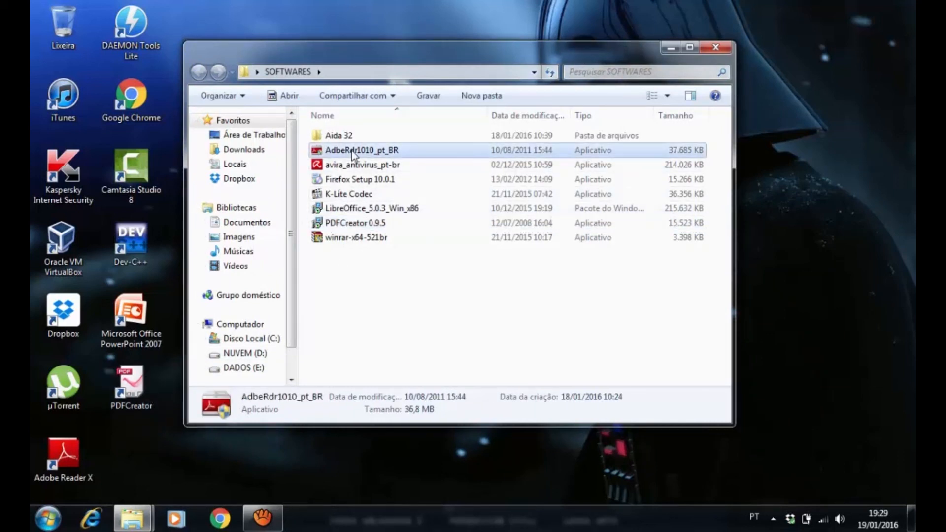
{"action": "left_click", "coordinate": [357, 224]}
{"action": "left_click", "coordinate": [350, 240]}
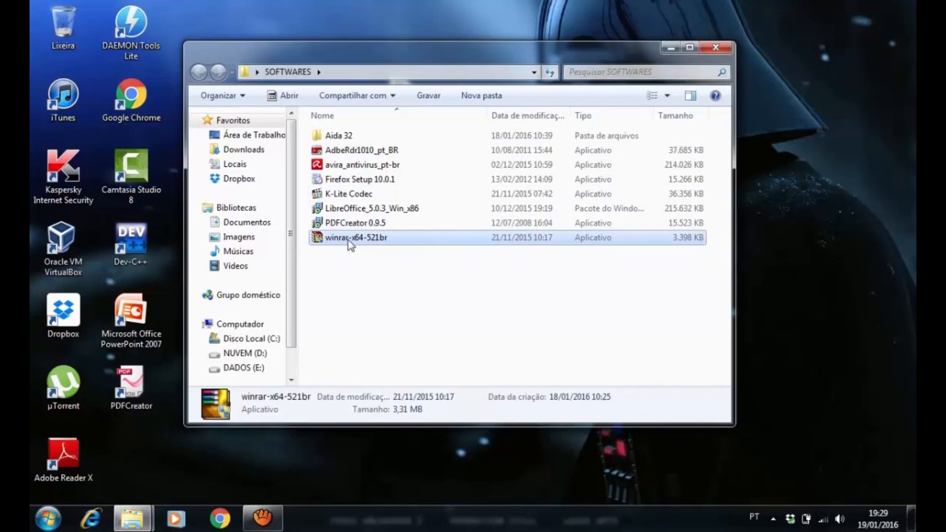
{"action": "left_click", "coordinate": [353, 166]}
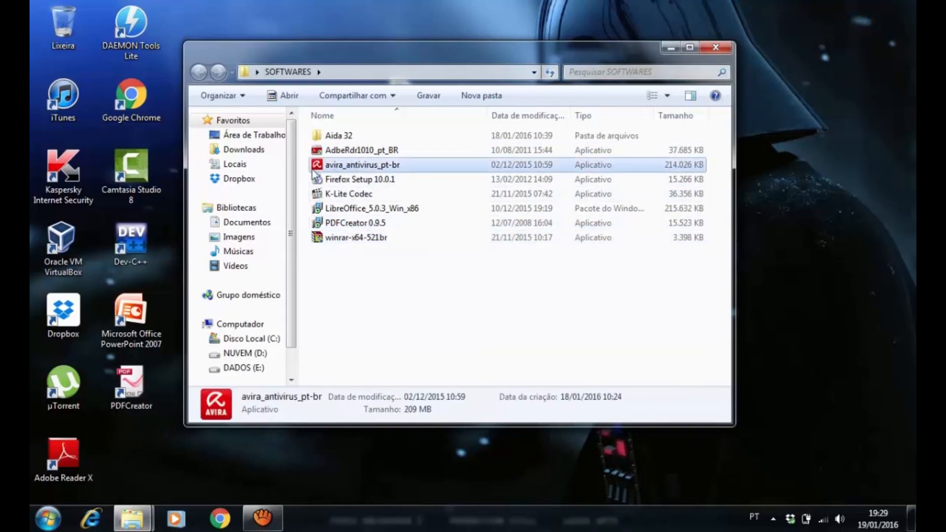
{"action": "key", "text": "shift+Down"}
{"action": "key", "text": "shift+Down"}
{"action": "key", "text": "shift+Down"}
{"action": "key", "text": "shift+Down"}
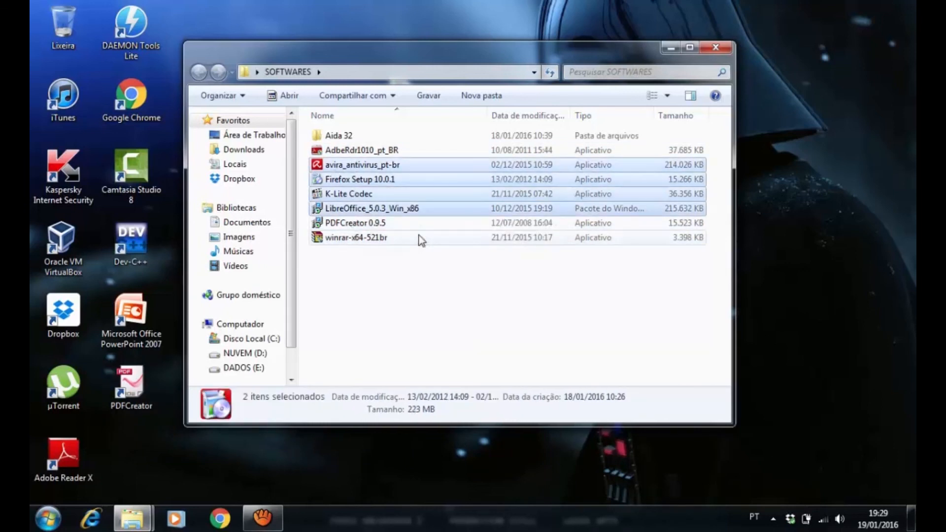
{"action": "key", "text": "shift+Up"}
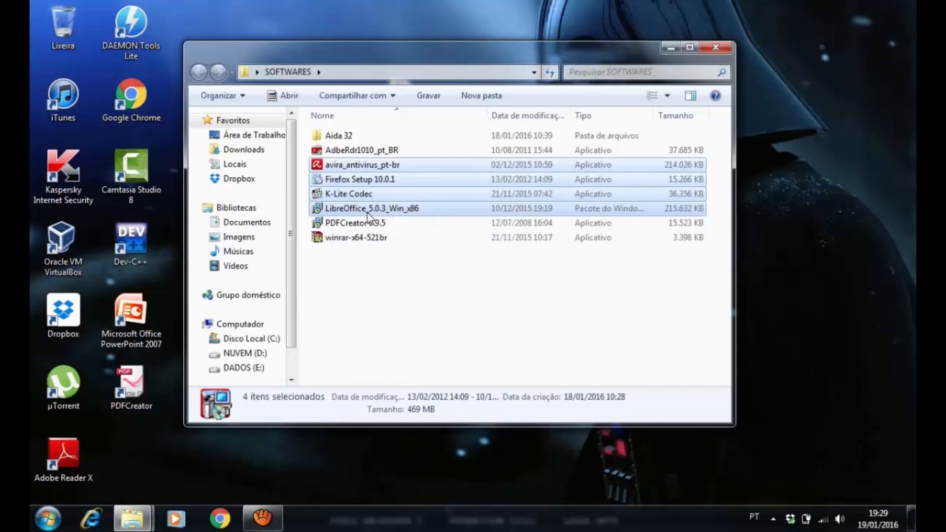
{"action": "left_click", "coordinate": [391, 332]}
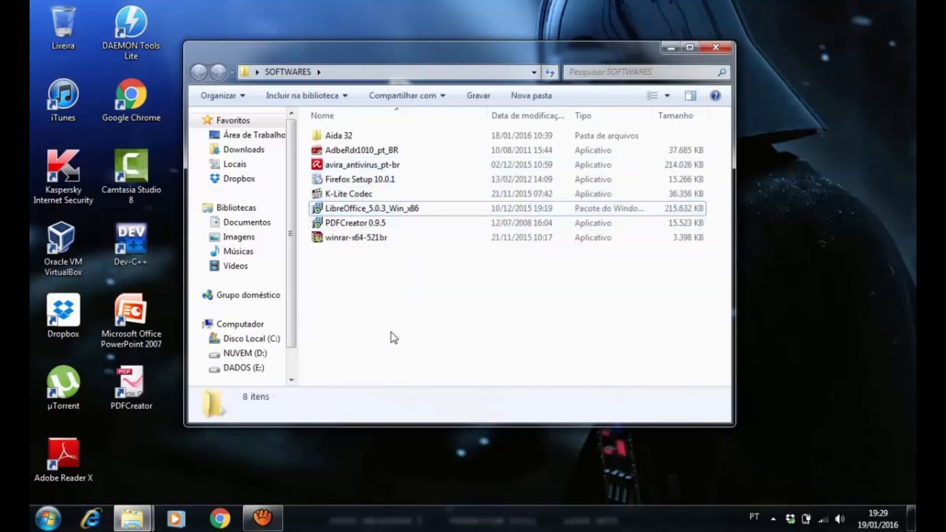
{"action": "left_click", "coordinate": [350, 168]}
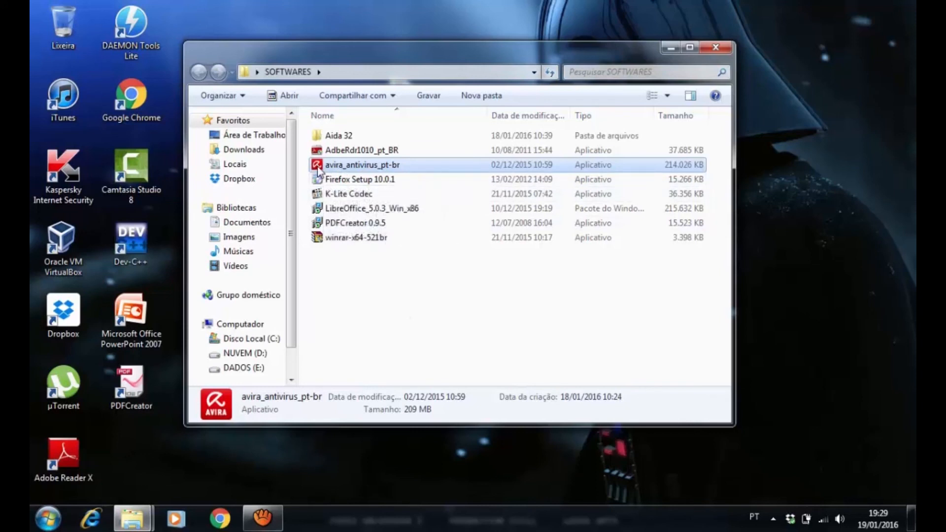
{"action": "left_click", "coordinate": [419, 367]}
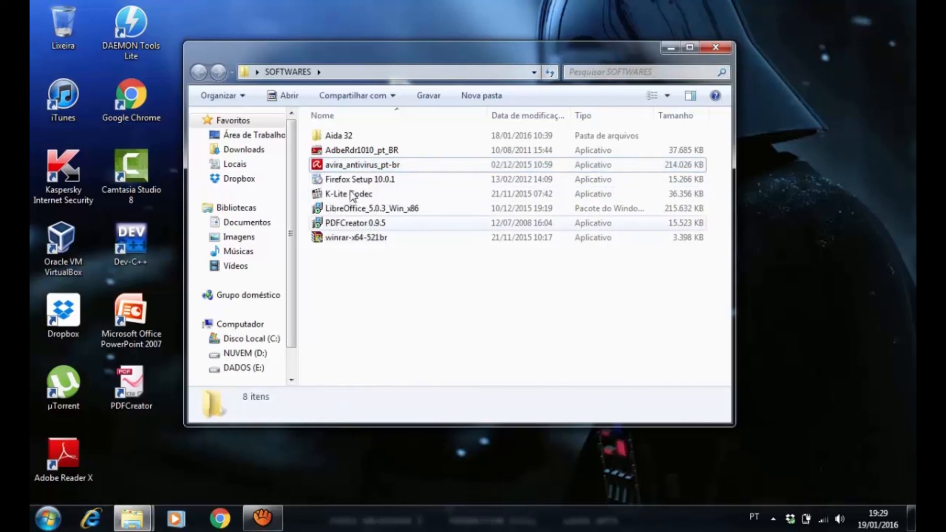
Run the avira_antivirus_pt-br installer, allow it through the security warning, and move its extraction window below the file list
{"action": "left_click", "coordinate": [319, 169]}
{"action": "double_click", "coordinate": [320, 169]}
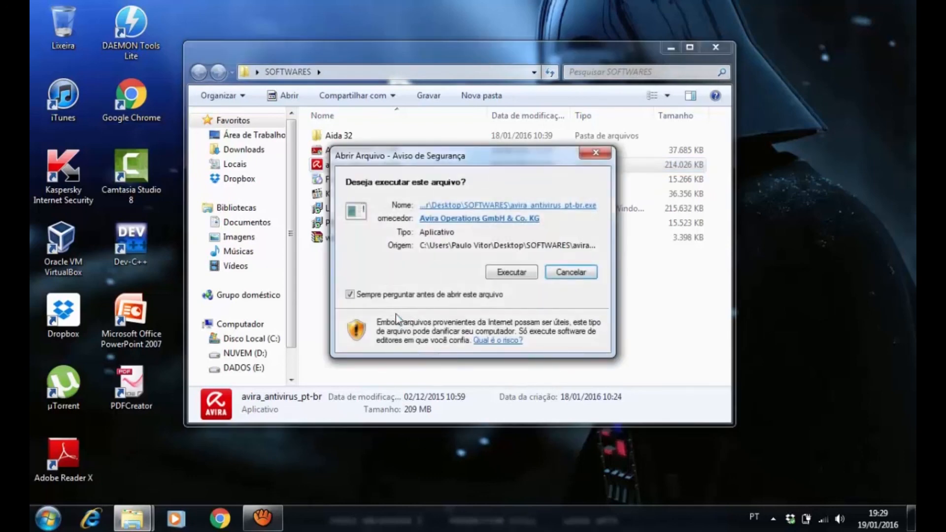
{"action": "left_click", "coordinate": [516, 274]}
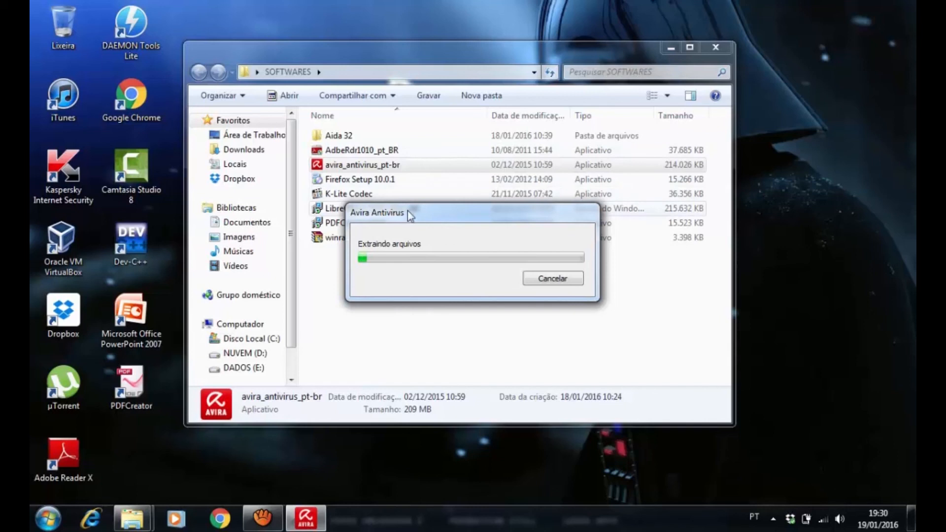
{"action": "left_click_drag", "start_coordinate": [414, 220], "coordinate": [421, 268]}
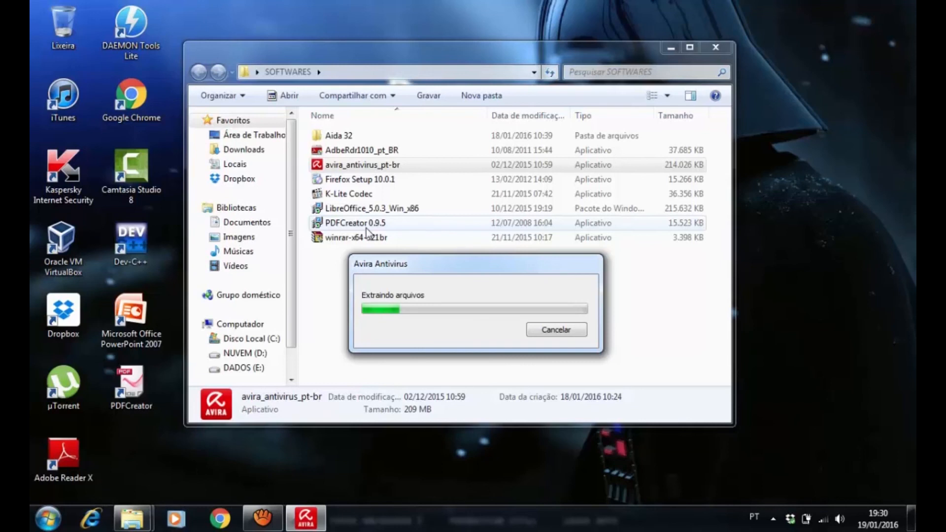
{"action": "left_click_drag", "start_coordinate": [451, 262], "coordinate": [452, 264]}
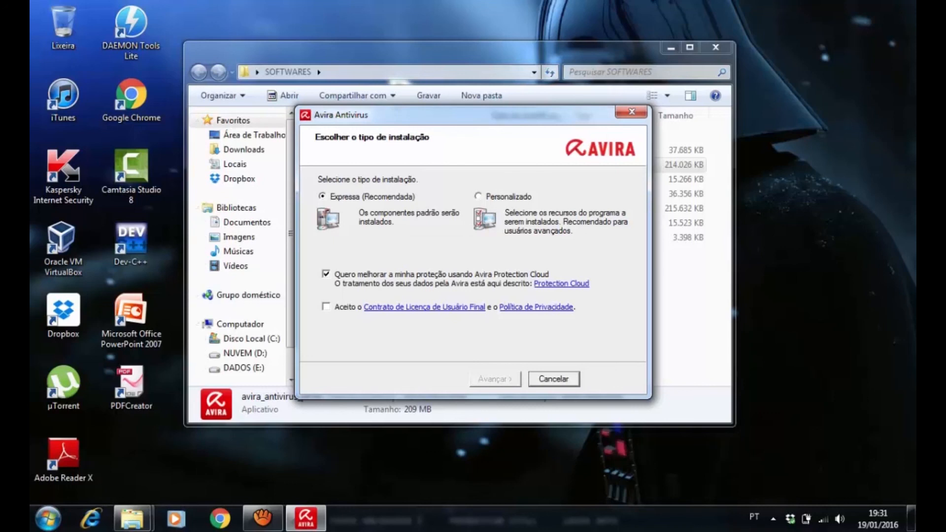
Keep the Expressa installation type, opt out of Avira Protection Cloud, accept the licence agreement and privacy policy, and continue
{"action": "left_click", "coordinate": [327, 274]}
{"action": "left_click", "coordinate": [326, 307]}
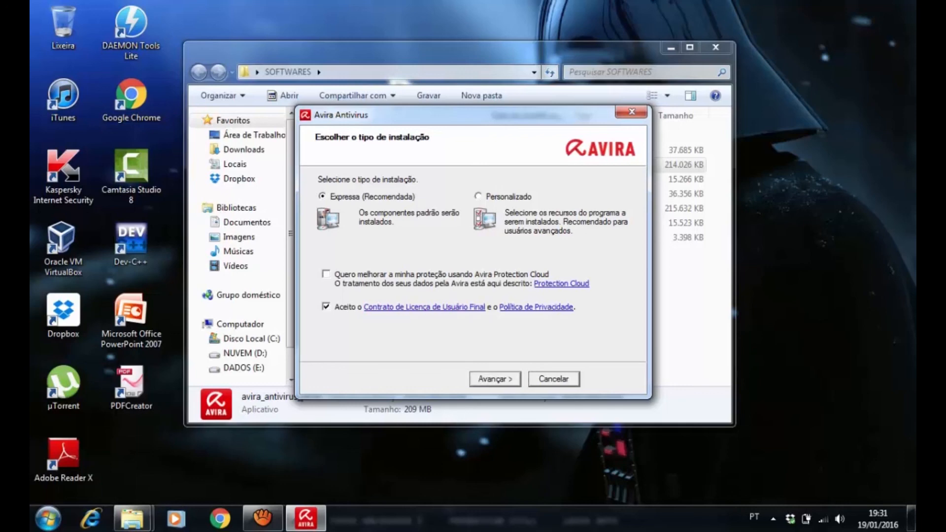
{"action": "left_click", "coordinate": [495, 379]}
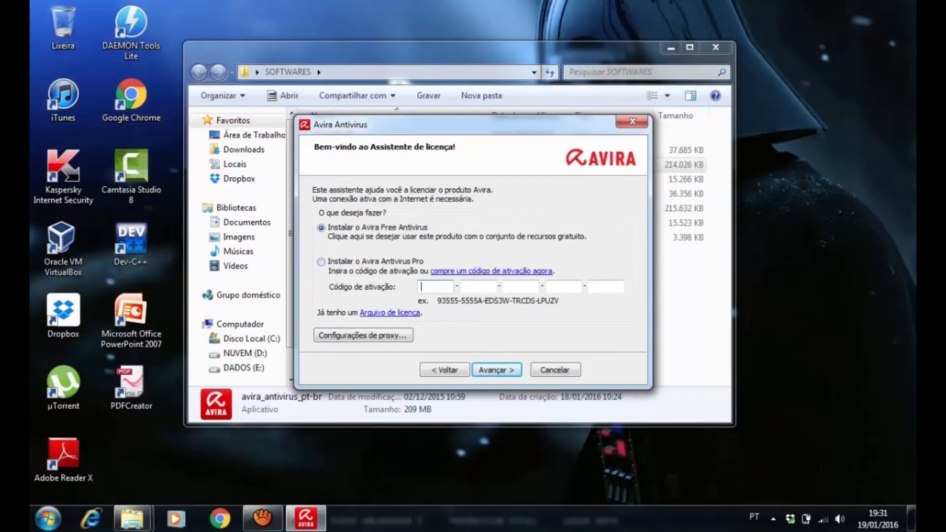
Choose Avira Free Antivirus, decline the newsletter and user registration, and start the installation
{"action": "left_click", "coordinate": [322, 261]}
{"action": "left_click", "coordinate": [322, 227]}
{"action": "key", "text": "Return"}
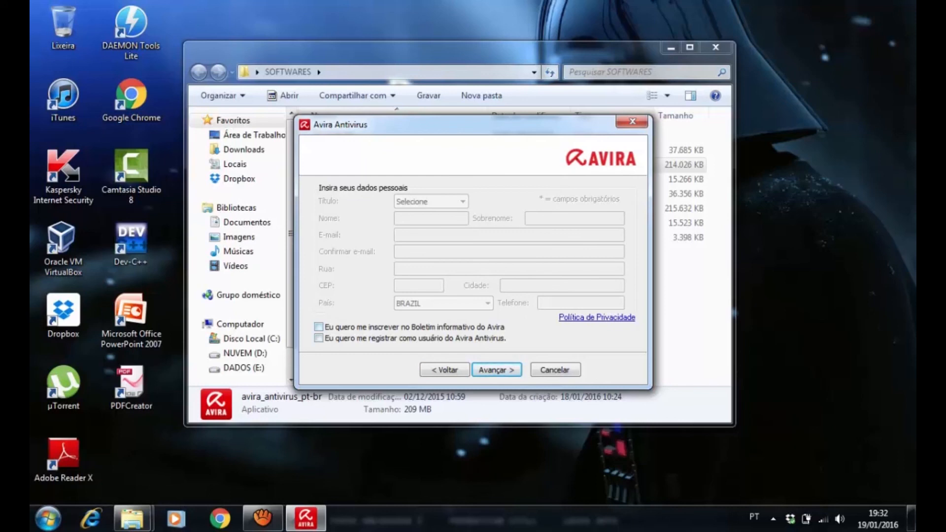
{"action": "left_click", "coordinate": [319, 327]}
{"action": "left_click", "coordinate": [319, 338]}
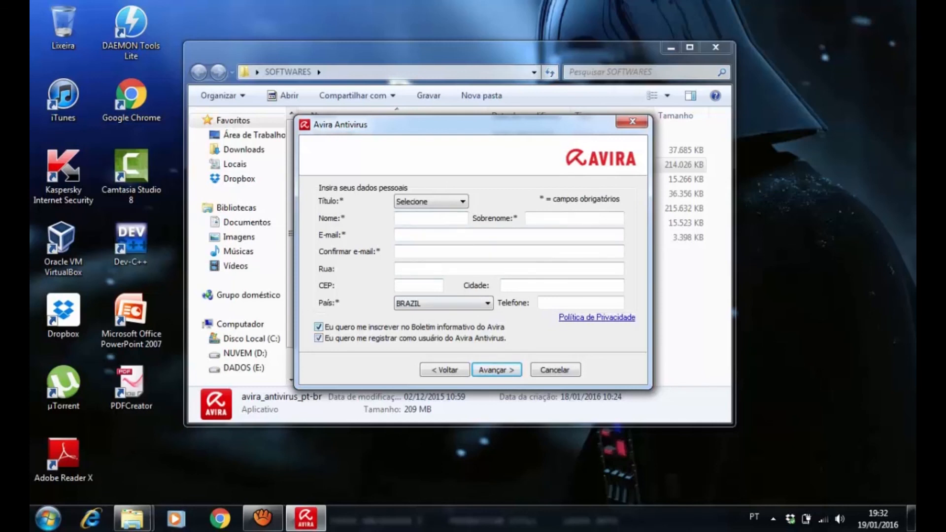
{"action": "left_click", "coordinate": [319, 338]}
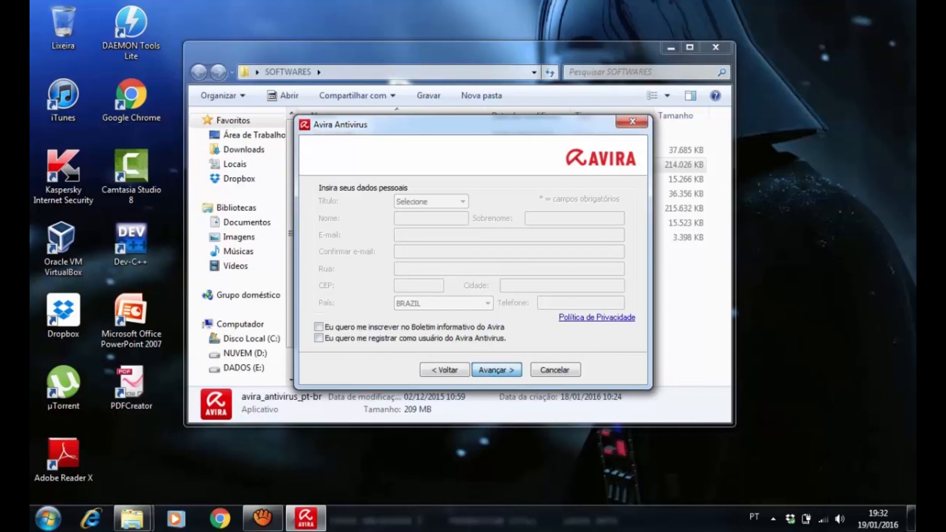
{"action": "left_click", "coordinate": [497, 370]}
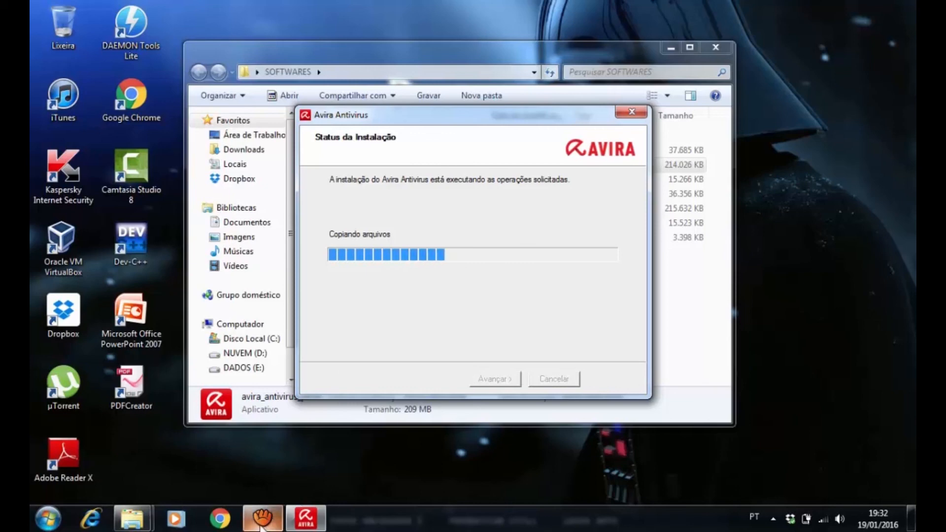
{"action": "mouse_move", "coordinate": [261, 527]}
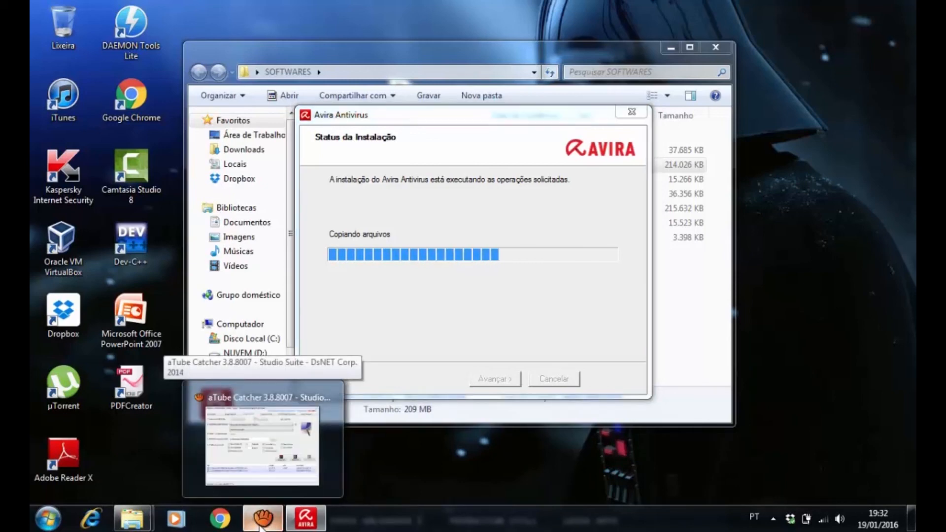
{"action": "left_click", "coordinate": [261, 525]}
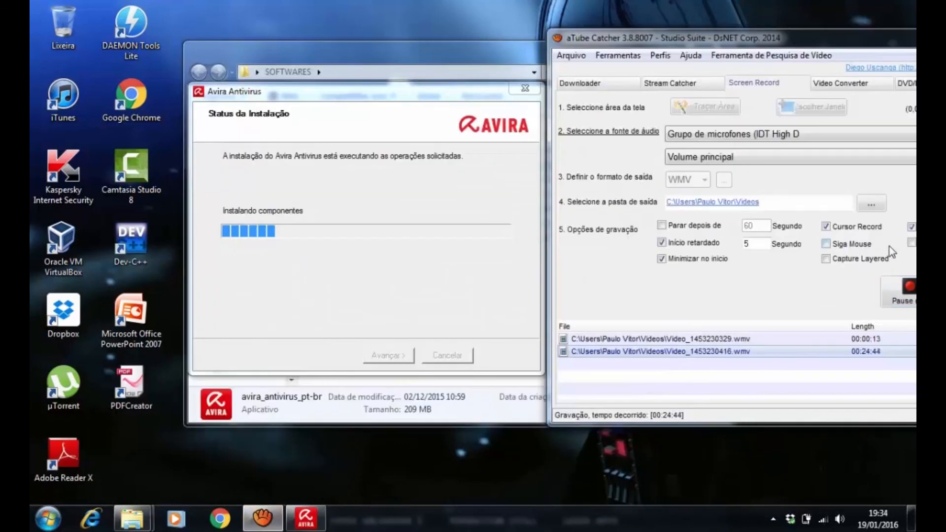
{"action": "left_click_drag", "start_coordinate": [807, 41], "coordinate": [713, 44]}
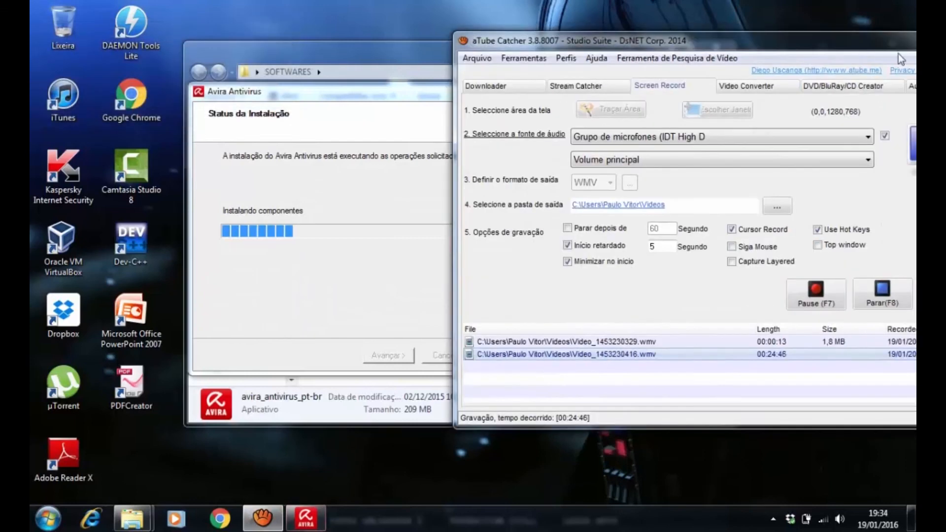
Minimize the aTube Catcher window and move the Avira Antivirus installation window toward the middle of the screen
{"action": "left_click_drag", "start_coordinate": [878, 48], "coordinate": [822, 56]}
{"action": "left_click", "coordinate": [881, 48]}
{"action": "left_click_drag", "start_coordinate": [460, 86], "coordinate": [603, 115]}
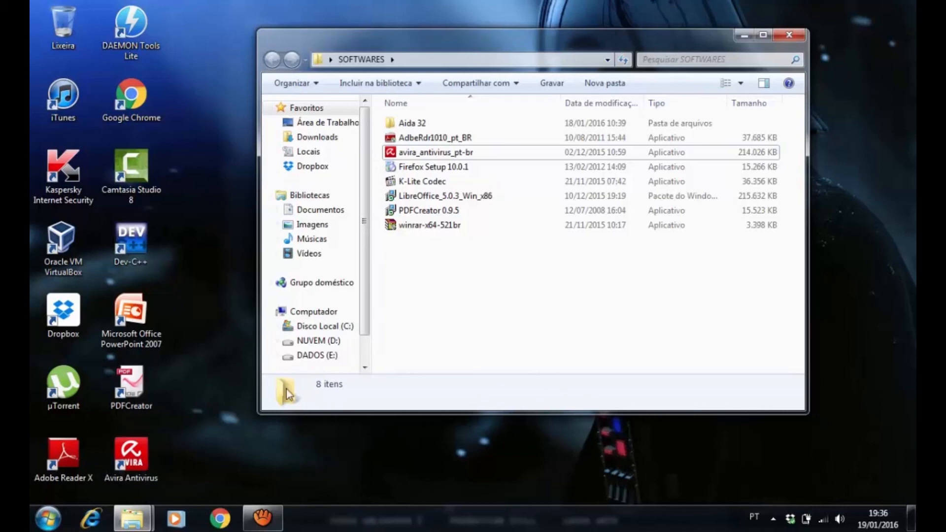
Check the hidden notification area icons for Avira and close the list
{"action": "left_click", "coordinate": [773, 521]}
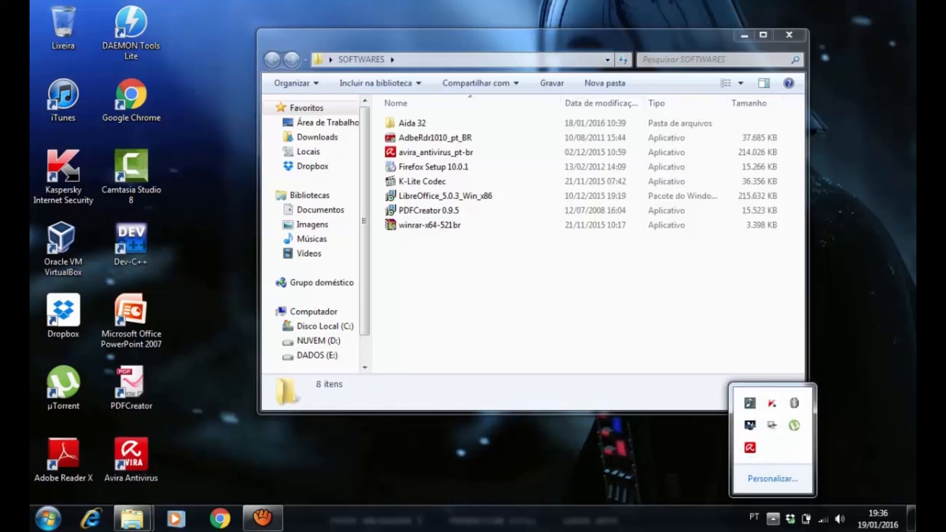
{"action": "left_click", "coordinate": [671, 525]}
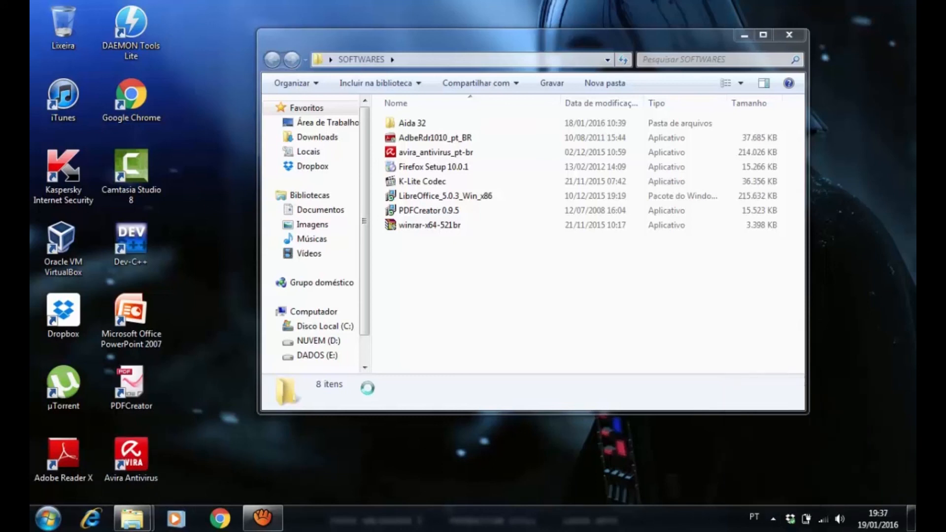
Run the K-Lite Codec installer from the SOFTWARES folder and allow it through the security warning
{"action": "left_click", "coordinate": [421, 168]}
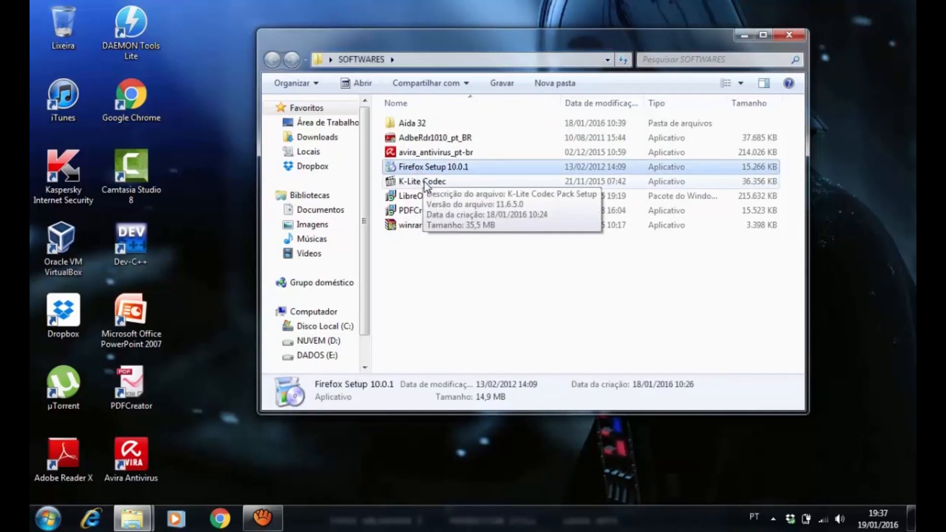
{"action": "left_click", "coordinate": [425, 183], "text": "ctrl"}
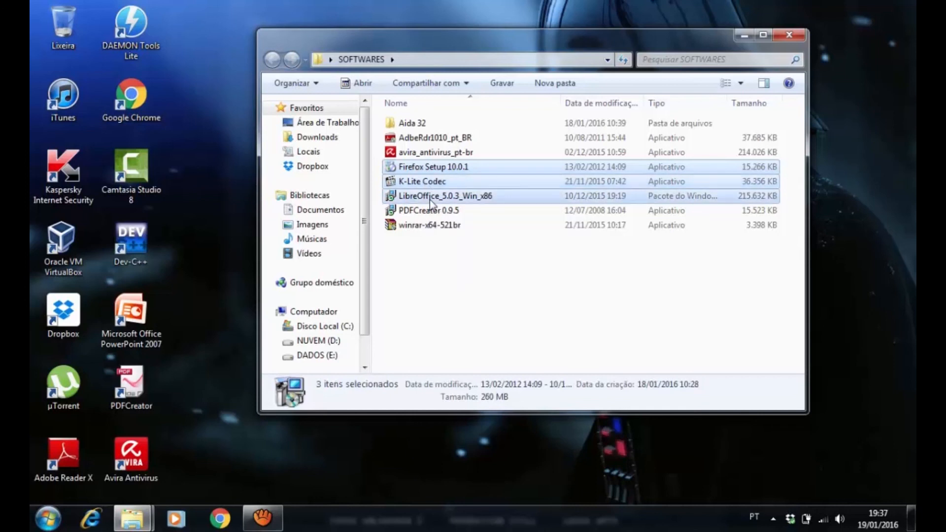
{"action": "left_click", "coordinate": [452, 308]}
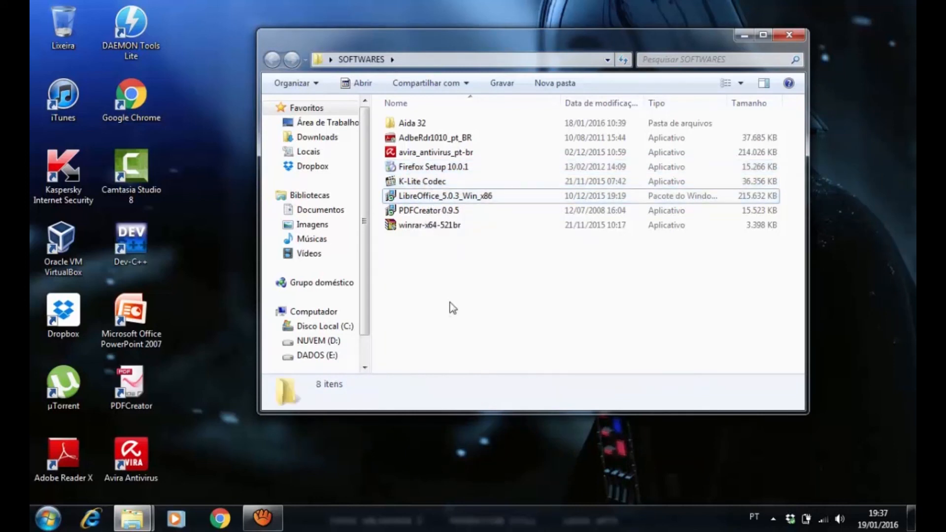
{"action": "left_click", "coordinate": [415, 183]}
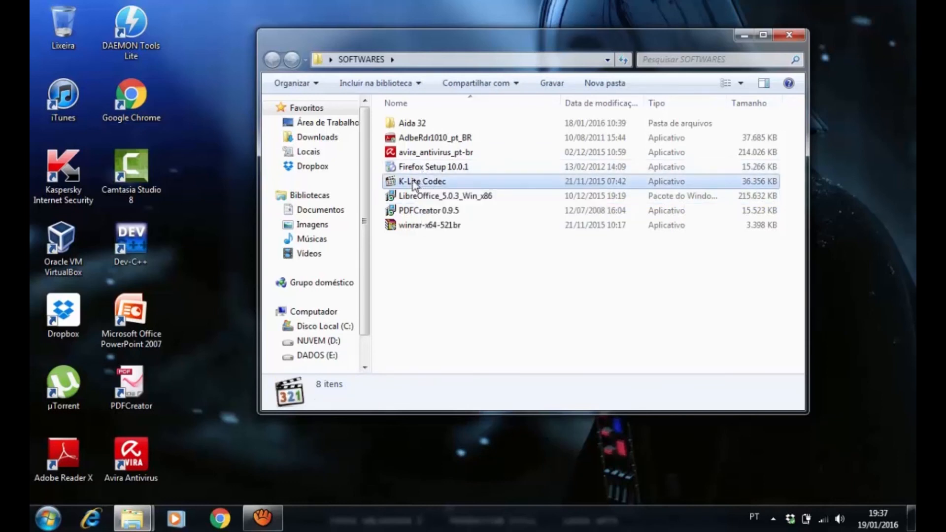
{"action": "left_click", "coordinate": [431, 321]}
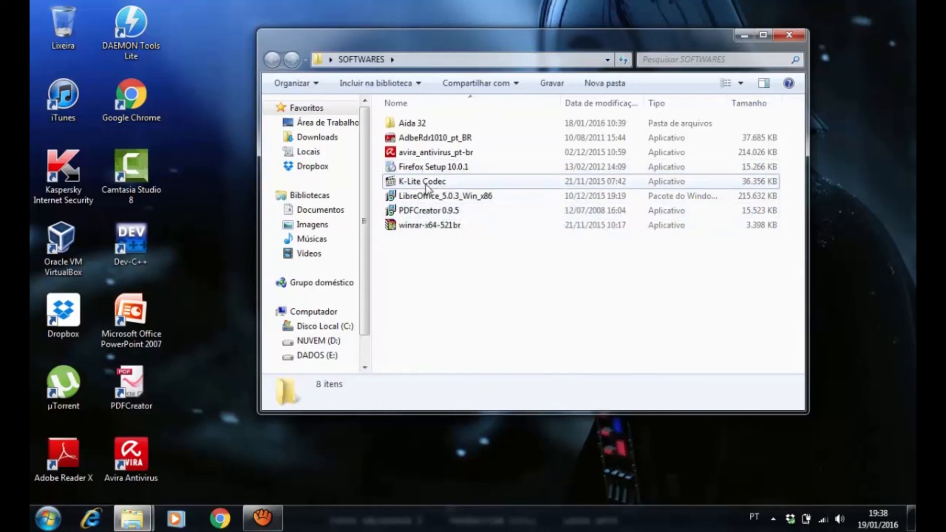
{"action": "double_click", "coordinate": [418, 183]}
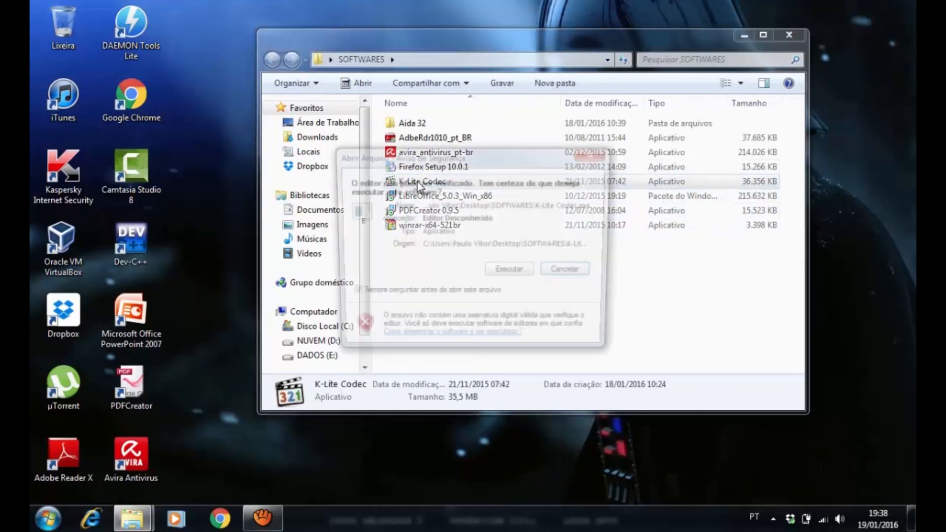
{"action": "left_click", "coordinate": [510, 274]}
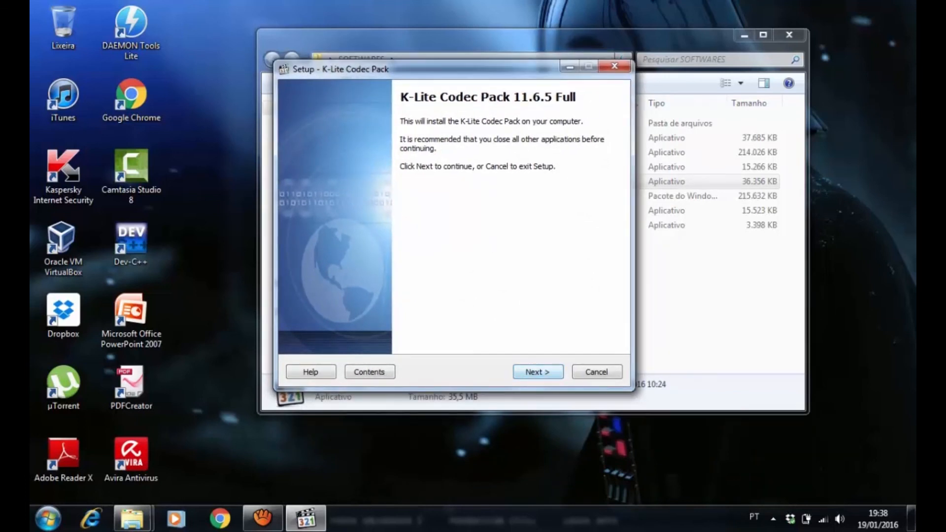
Keep the K-Lite setup defaults: Normal mode, Media Player Classic, software decoding, default MPC-HC options, Portuguese and English languages, and Stereo output
{"action": "key", "text": "Return"}
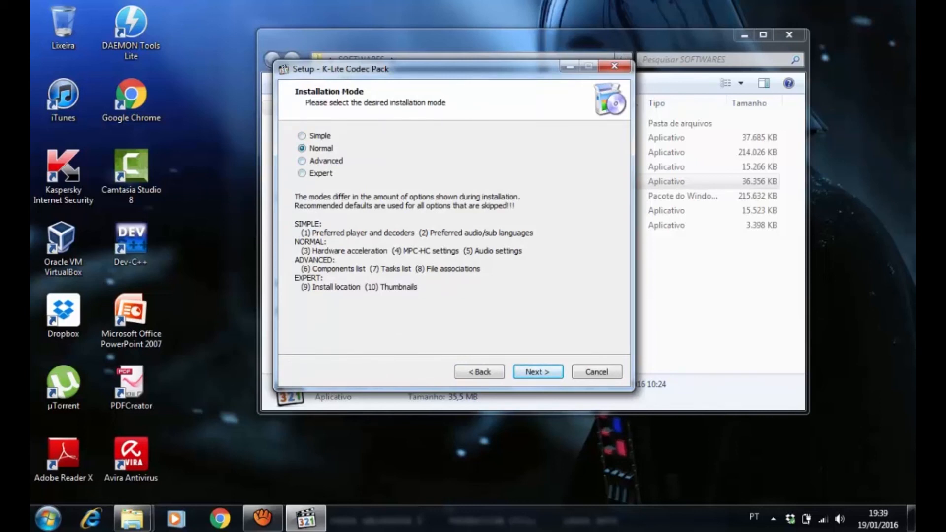
{"action": "key", "text": "Return"}
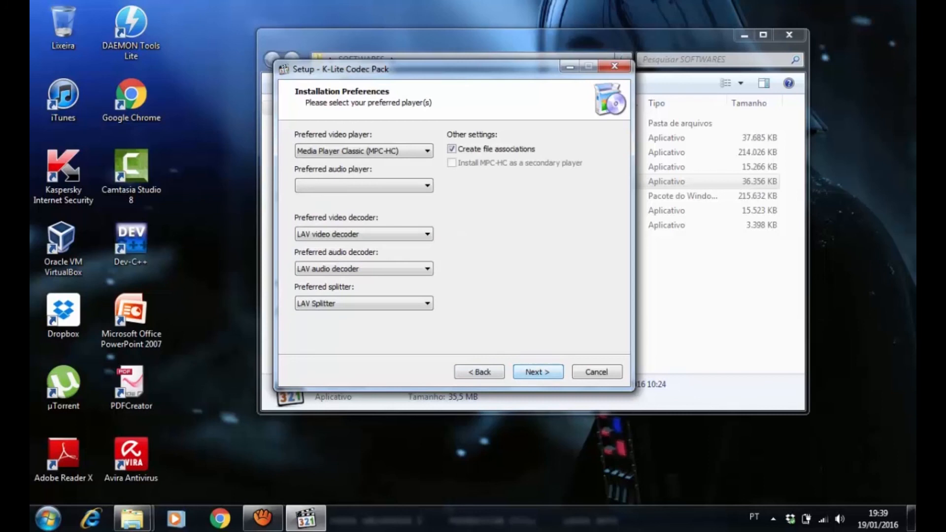
{"action": "key", "text": "Return"}
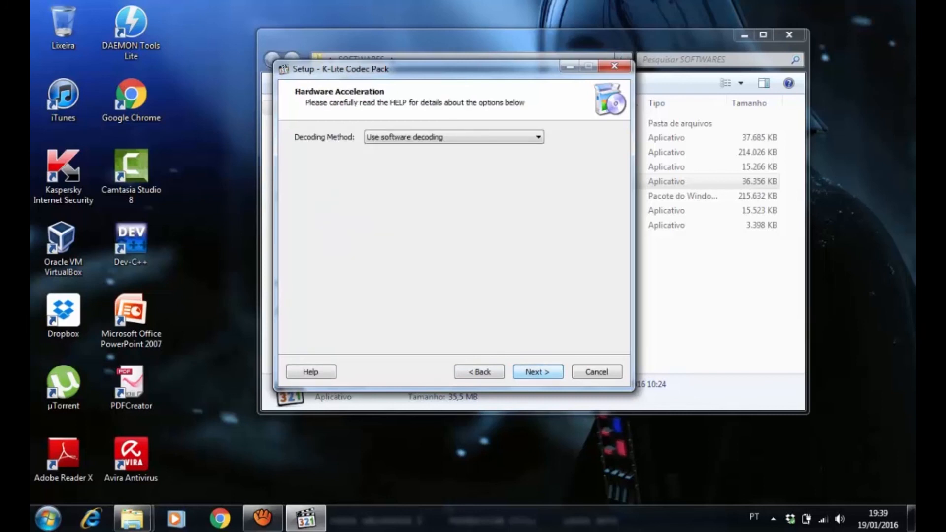
{"action": "key", "text": "Return"}
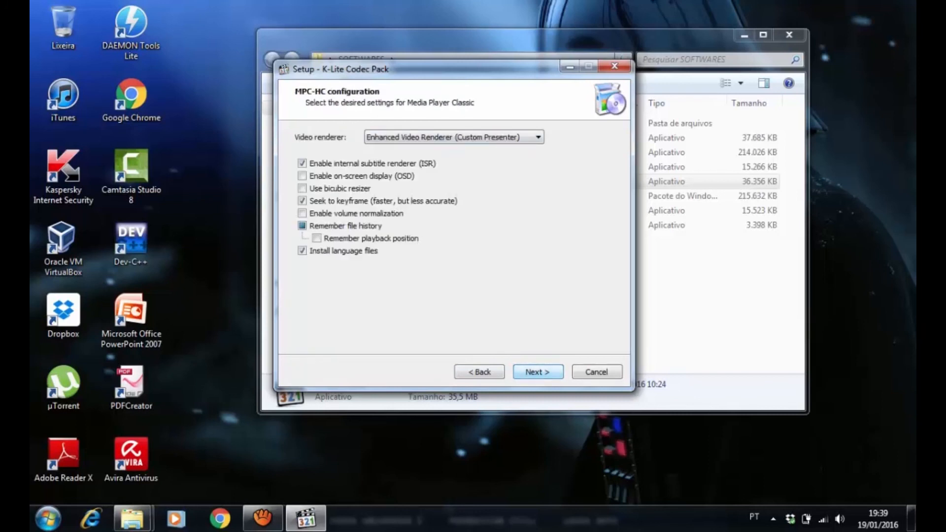
{"action": "key", "text": "Return"}
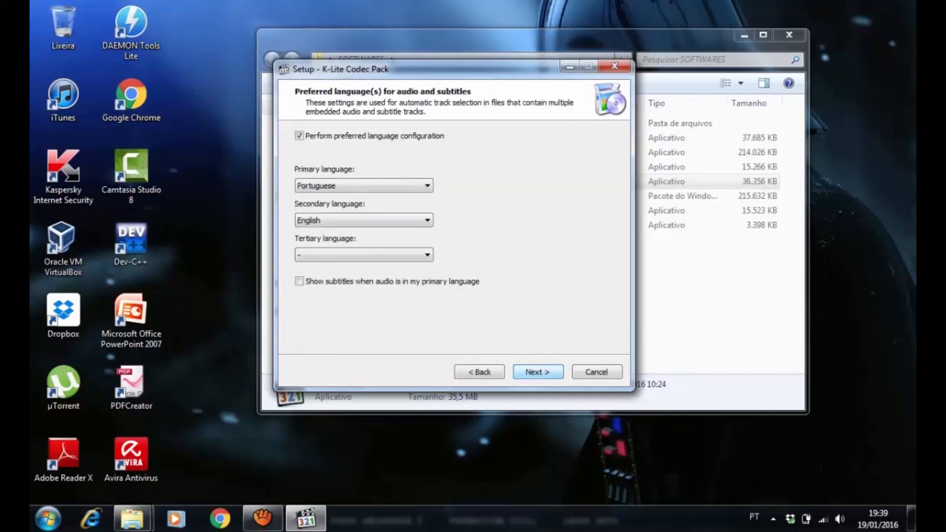
{"action": "key", "text": "Return"}
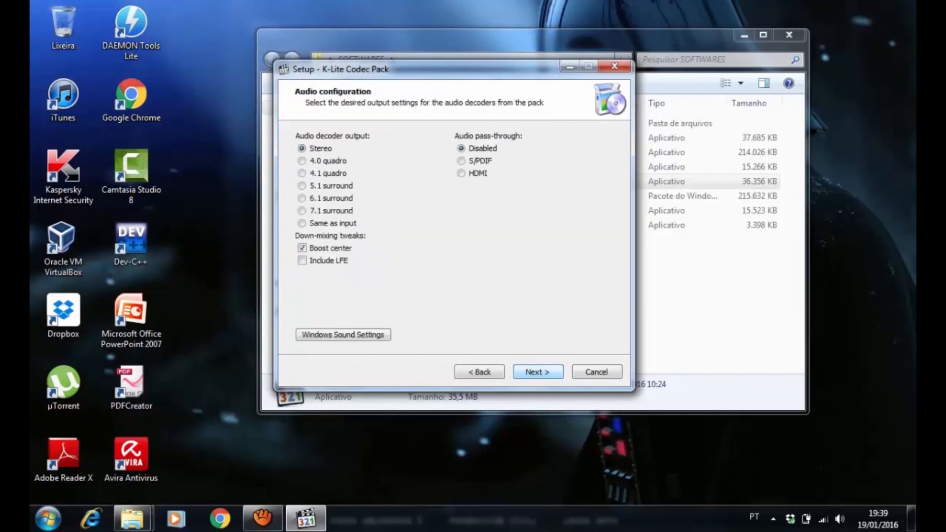
{"action": "key", "text": "Return"}
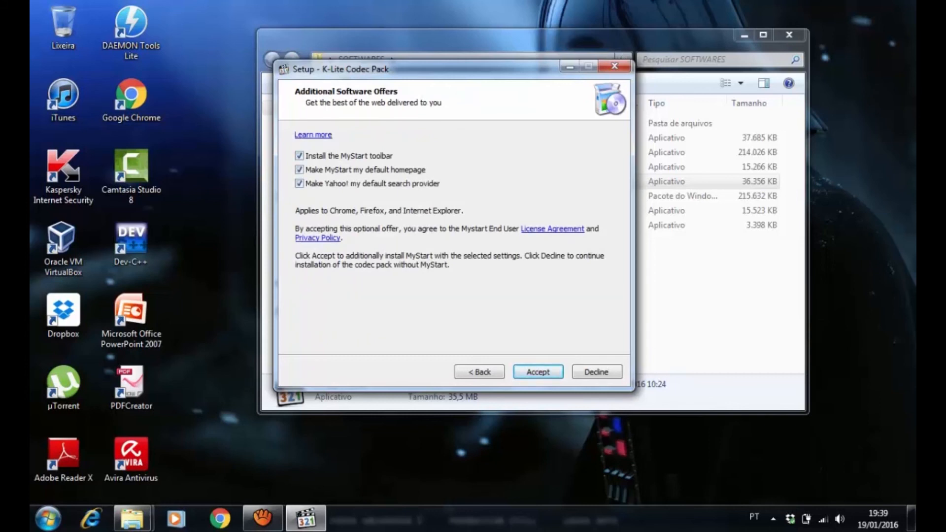
Opt out of the MyStart toolbar, MyStart homepage and Yahoo! search provider, and start installing the K-Lite Codec Pack
{"action": "left_click", "coordinate": [299, 183]}
{"action": "left_click", "coordinate": [299, 169]}
{"action": "left_click", "coordinate": [299, 156]}
{"action": "left_click", "coordinate": [538, 372]}
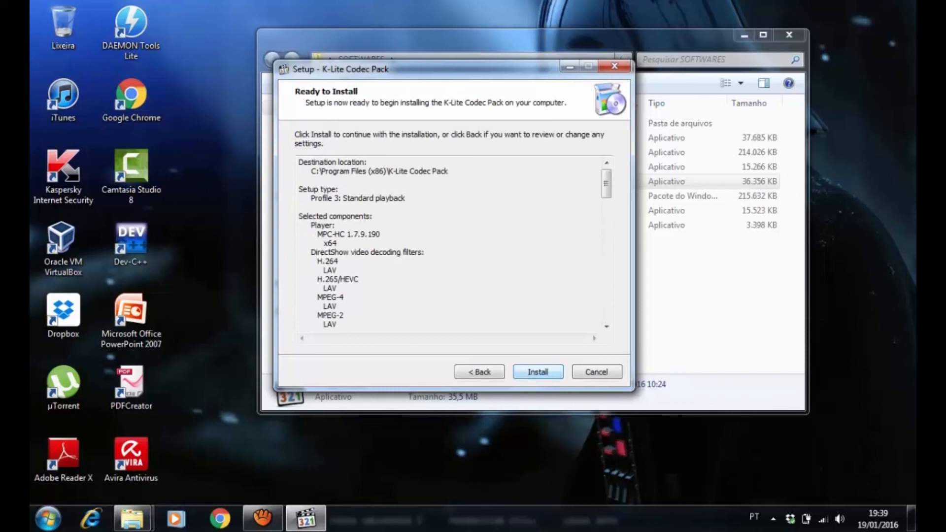
{"action": "left_click", "coordinate": [538, 372]}
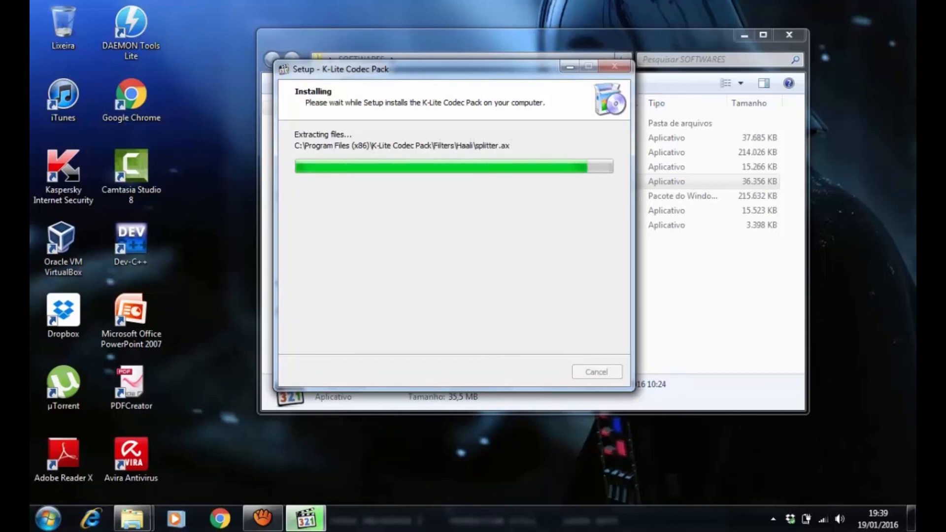
{"action": "mouse_move", "coordinate": [443, 69]}
{"action": "left_mouse_down"}
{"action": "mouse_move", "coordinate": [438, 126]}
{"action": "mouse_move", "coordinate": [554, 233]}
{"action": "mouse_move", "coordinate": [448, 118]}
{"action": "mouse_move", "coordinate": [447, 68]}
{"action": "left_mouse_up"}
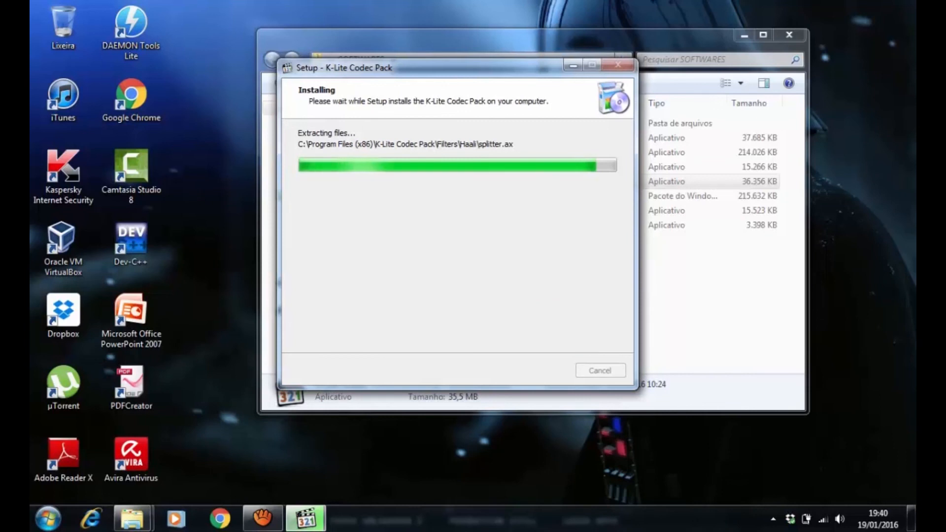
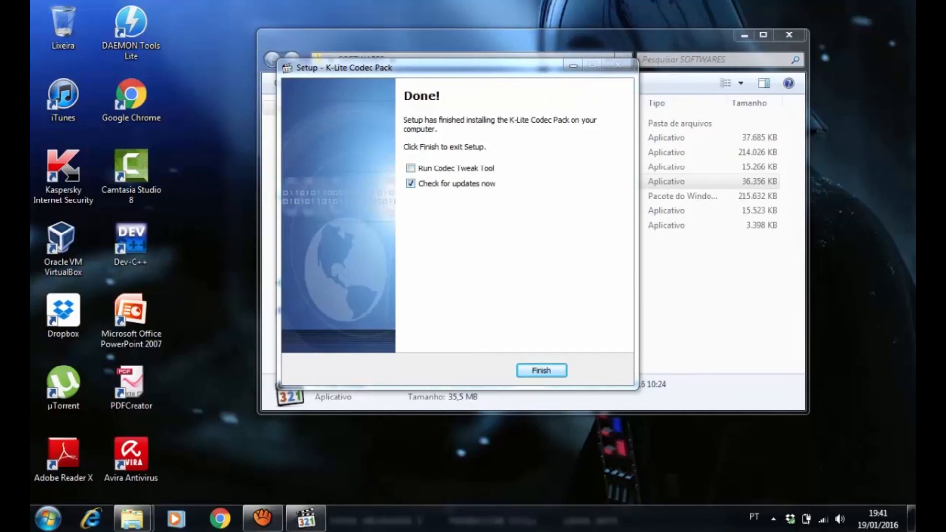
Finish the K-Lite Codec Pack setup without checking for updates and close the browser window it opens
{"action": "left_click", "coordinate": [411, 184]}
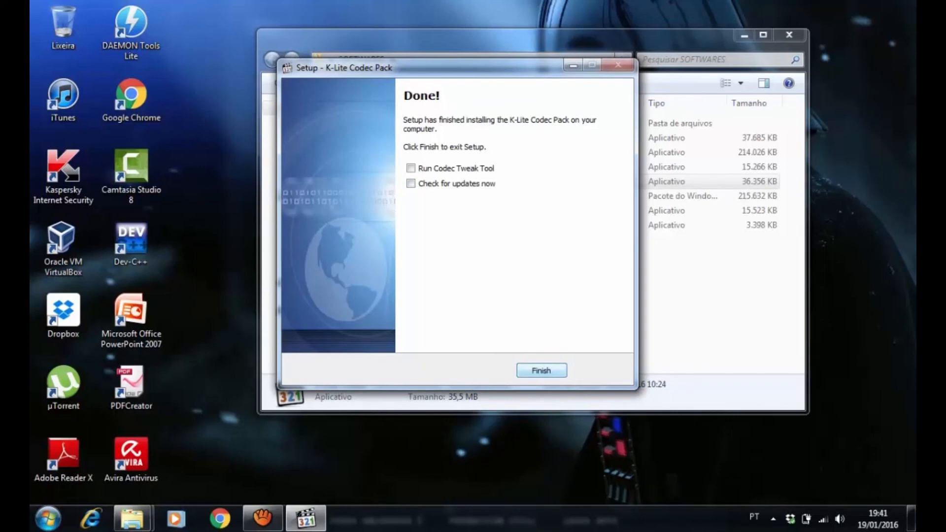
{"action": "key", "text": "Return"}
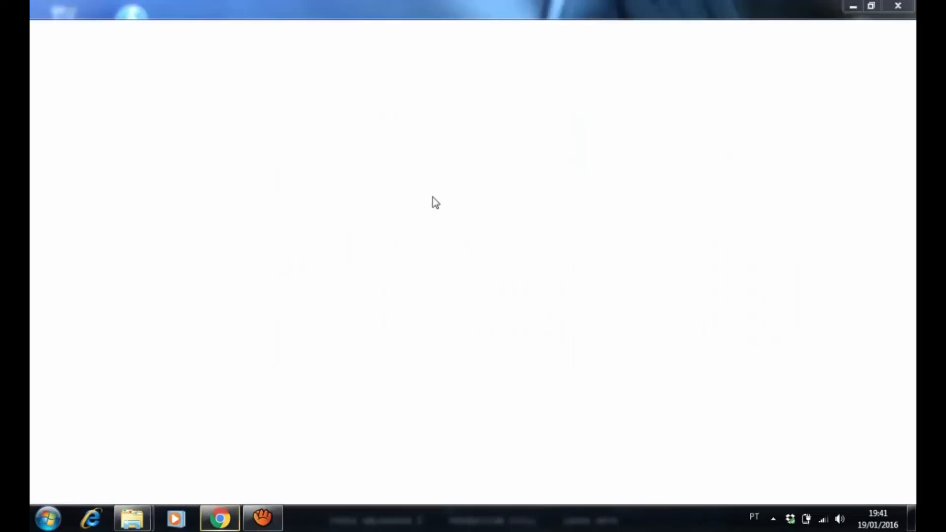
{"action": "left_click", "coordinate": [897, 7]}
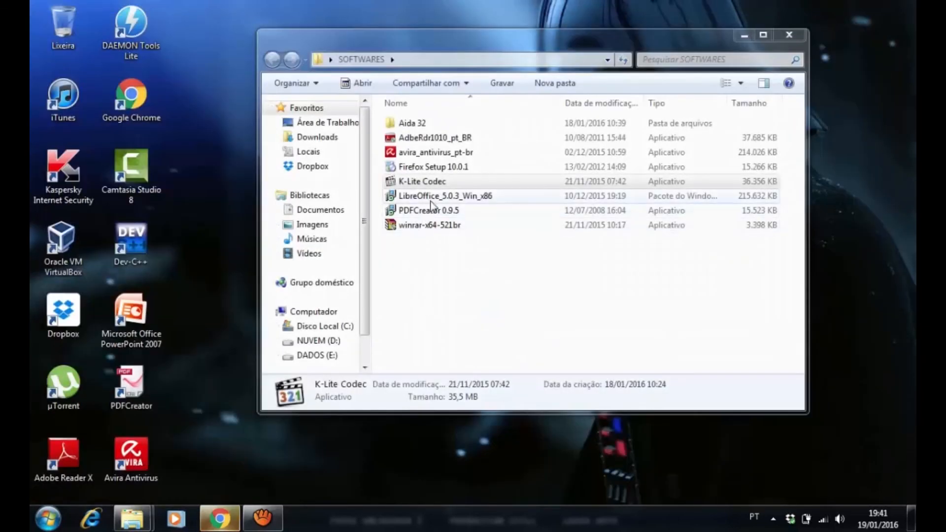
Run the LibreOffice_5.0.3_Win_x86 installer from the SOFTWARES folder and allow it through the security warning
{"action": "left_click", "coordinate": [430, 195]}
{"action": "left_click", "coordinate": [436, 167]}
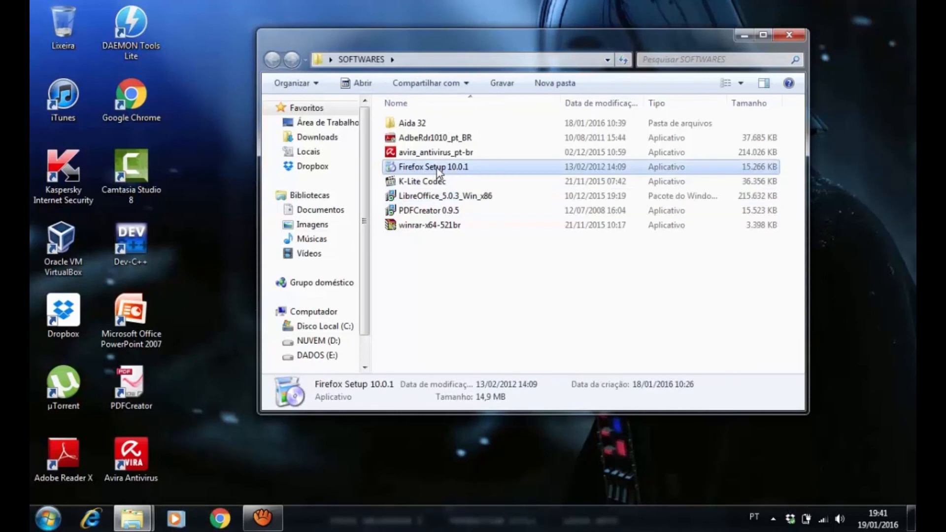
{"action": "left_click", "coordinate": [422, 199]}
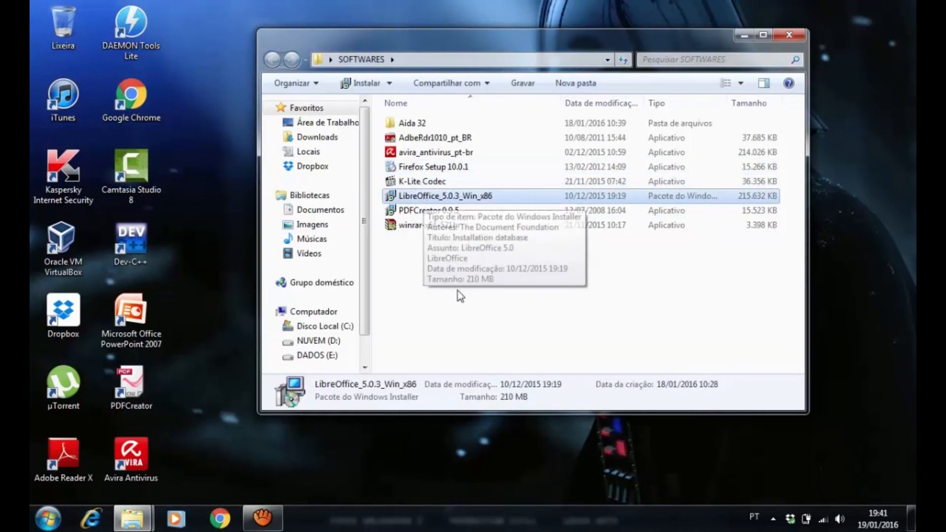
{"action": "double_click", "coordinate": [394, 197]}
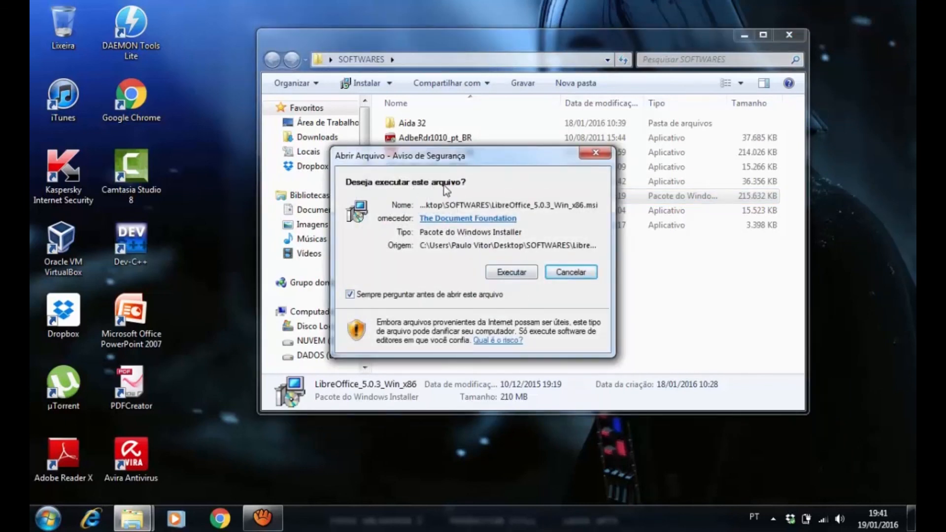
{"action": "left_click", "coordinate": [517, 273]}
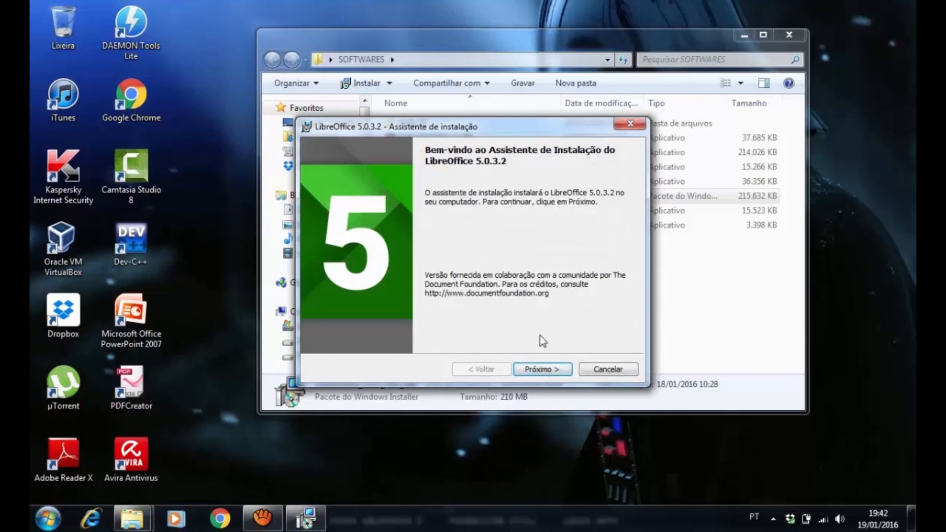
Choose the Típica installation type for LibreOffice 5.0.3.2 and start the installation
{"action": "left_click", "coordinate": [551, 370]}
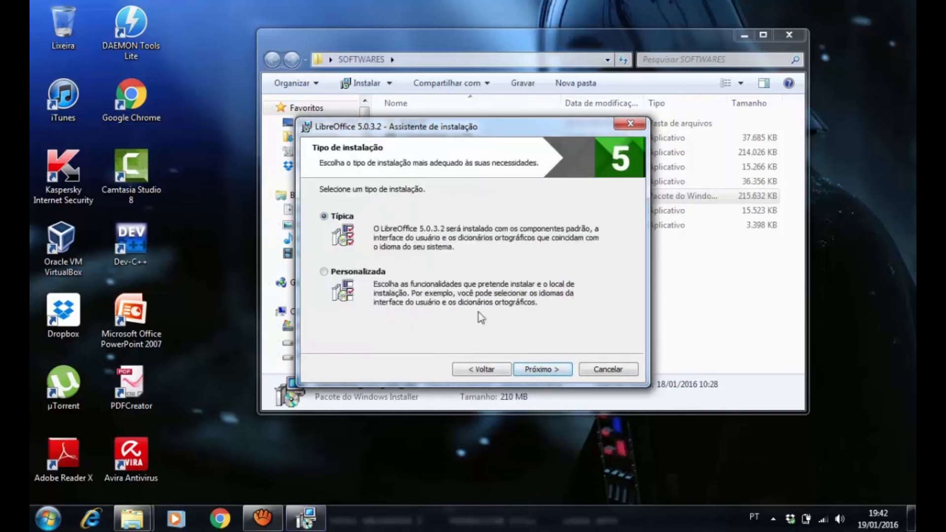
{"action": "left_click", "coordinate": [557, 372]}
{"action": "left_click", "coordinate": [559, 369]}
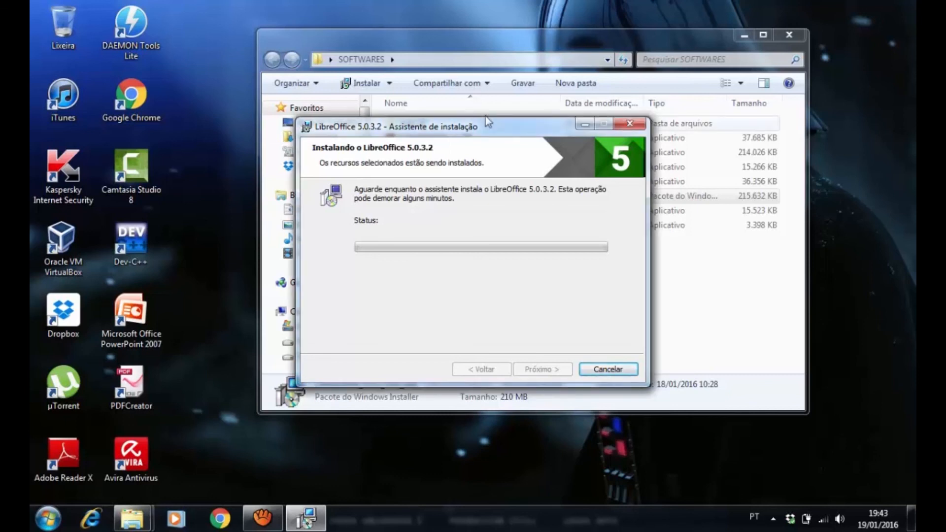
{"action": "mouse_move", "coordinate": [493, 128]}
{"action": "left_mouse_down"}
{"action": "mouse_move", "coordinate": [506, 113]}
{"action": "mouse_move", "coordinate": [495, 135]}
{"action": "left_mouse_up"}
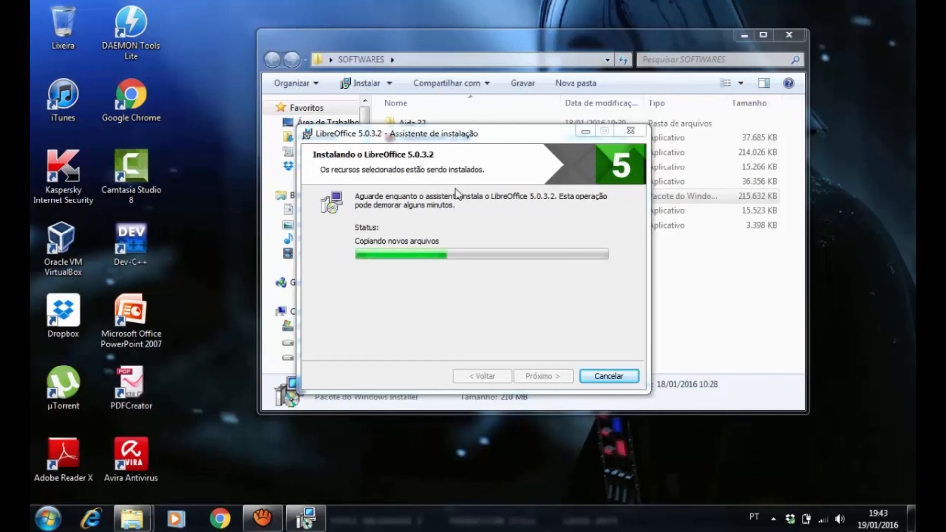
{"action": "left_click", "coordinate": [461, 136]}
{"action": "left_click_drag", "start_coordinate": [461, 136], "coordinate": [464, 110]}
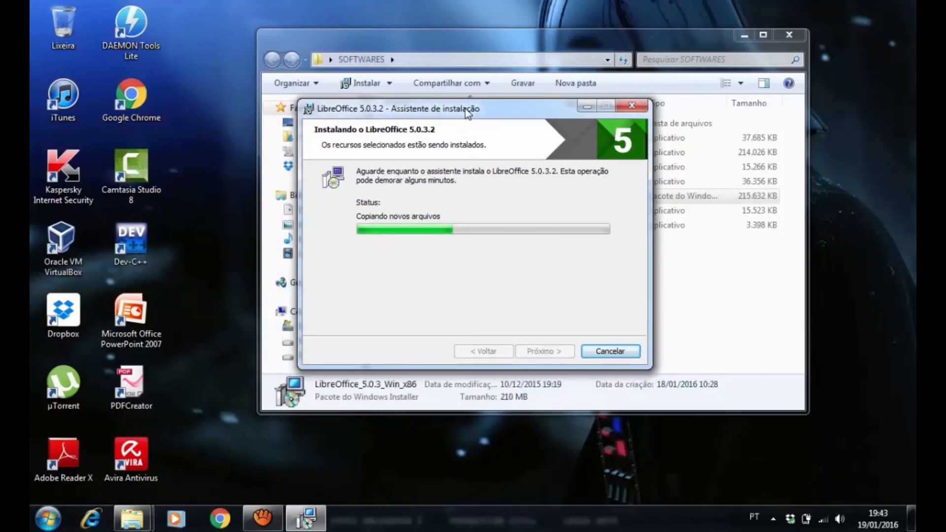
{"action": "left_click_drag", "start_coordinate": [536, 117], "coordinate": [517, 244]}
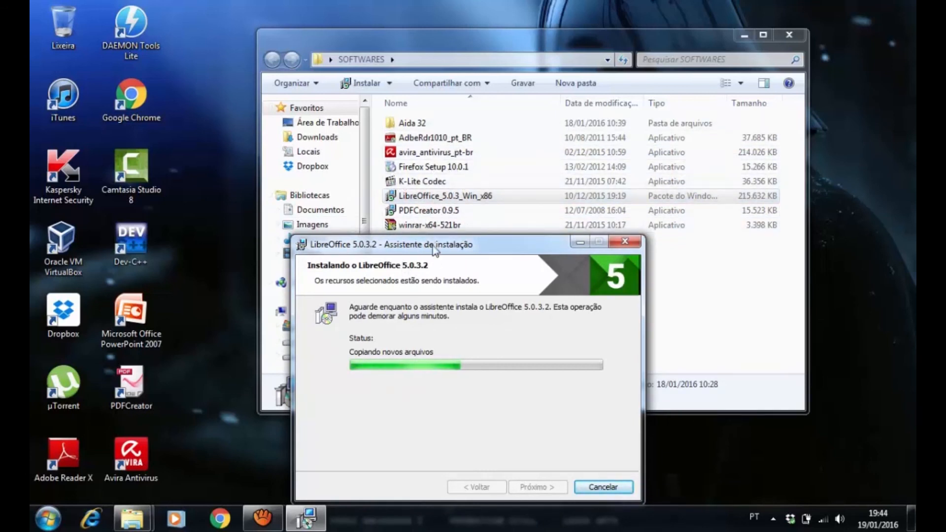
{"action": "left_click_drag", "start_coordinate": [424, 252], "coordinate": [403, 248]}
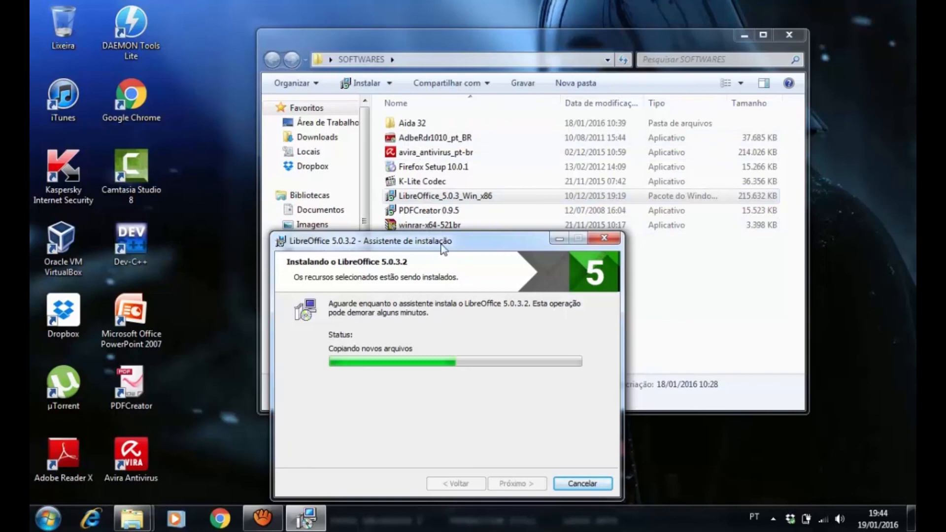
{"action": "left_click_drag", "start_coordinate": [444, 246], "coordinate": [441, 114]}
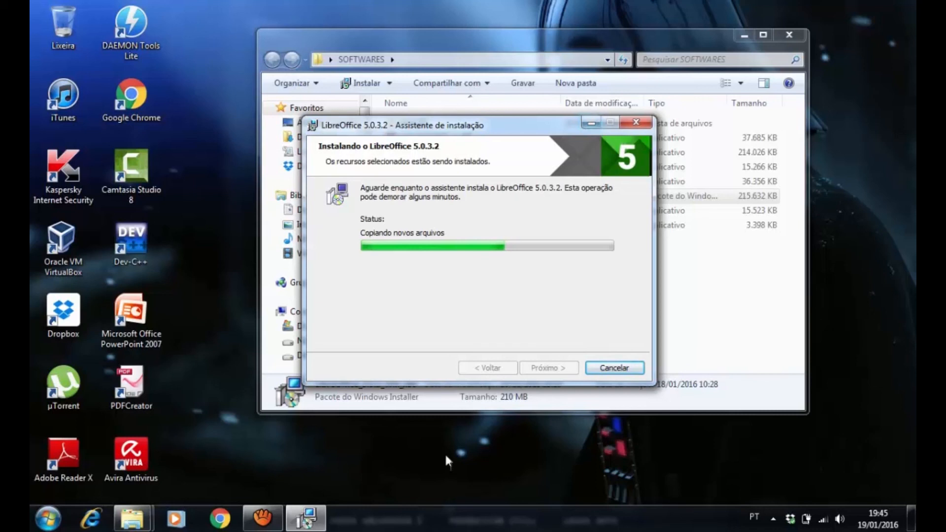
{"action": "left_click_drag", "start_coordinate": [499, 125], "coordinate": [496, 108]}
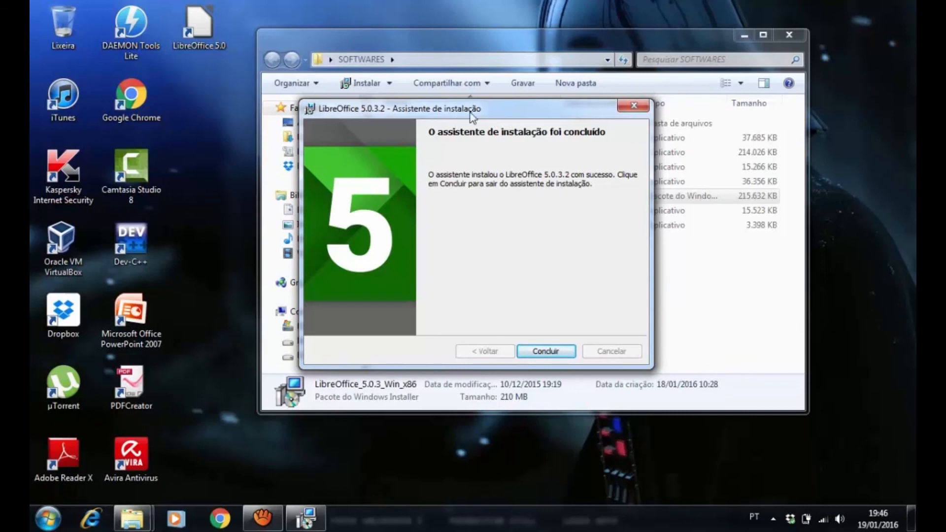
{"action": "mouse_move", "coordinate": [491, 117]}
{"action": "left_mouse_down"}
{"action": "mouse_move", "coordinate": [476, 101]}
{"action": "mouse_move", "coordinate": [503, 121]}
{"action": "left_mouse_up"}
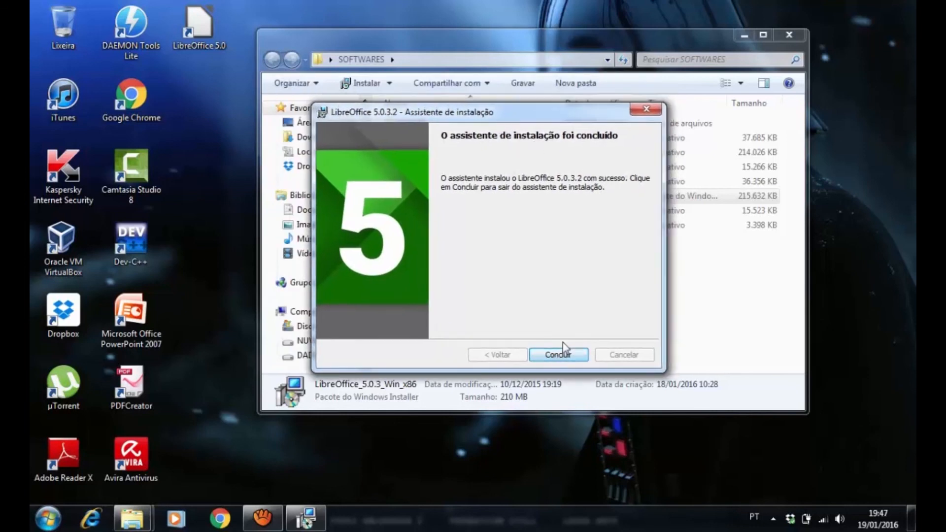
Close the completed LibreOffice installation wizard and run the Firefox Setup 10.0.1 installer from the SOFTWARES folder
{"action": "left_click", "coordinate": [560, 356]}
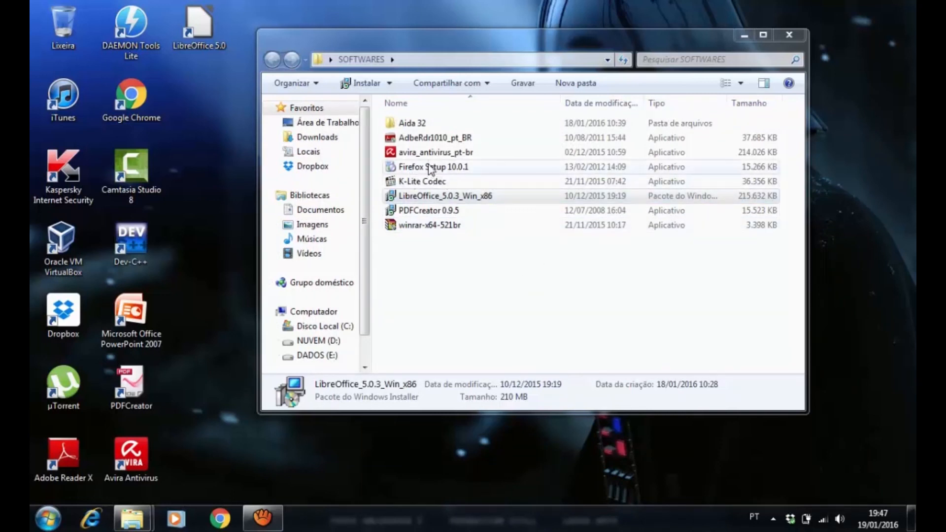
{"action": "left_click", "coordinate": [411, 170]}
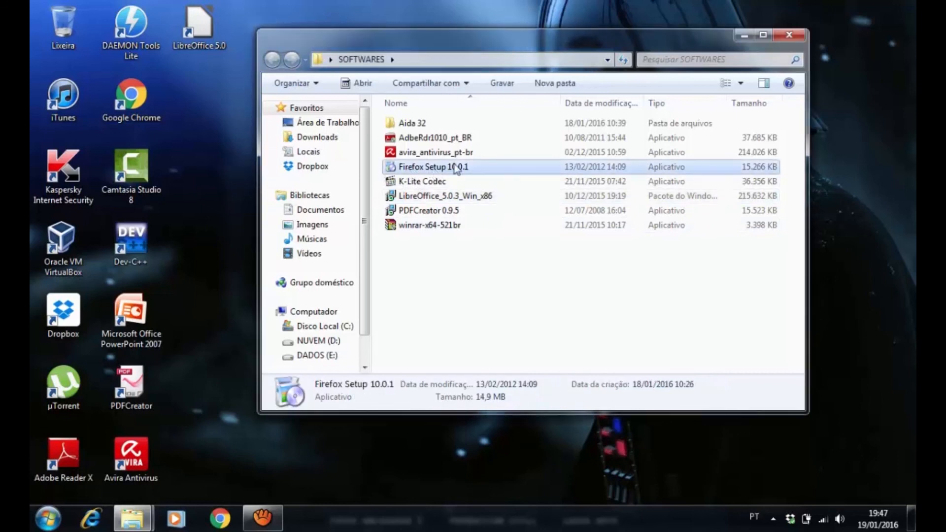
{"action": "left_click", "coordinate": [451, 277]}
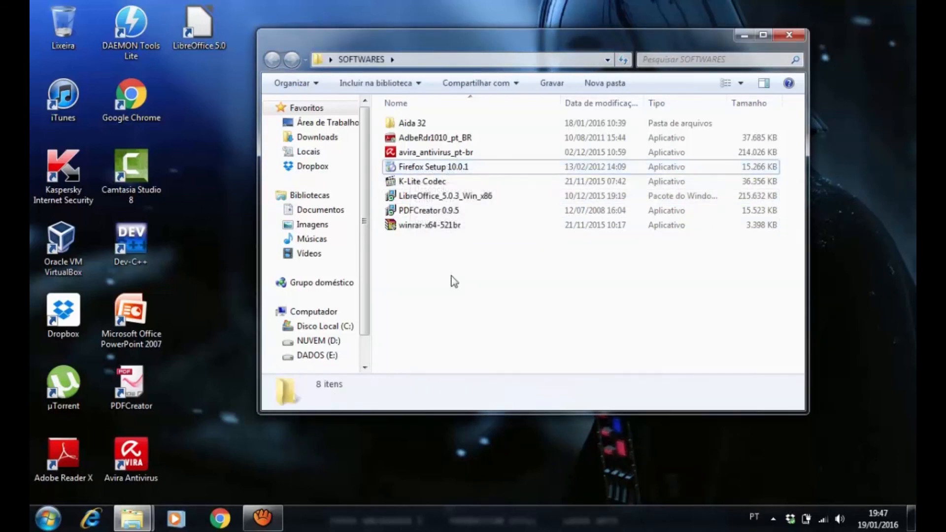
{"action": "left_click", "coordinate": [424, 167]}
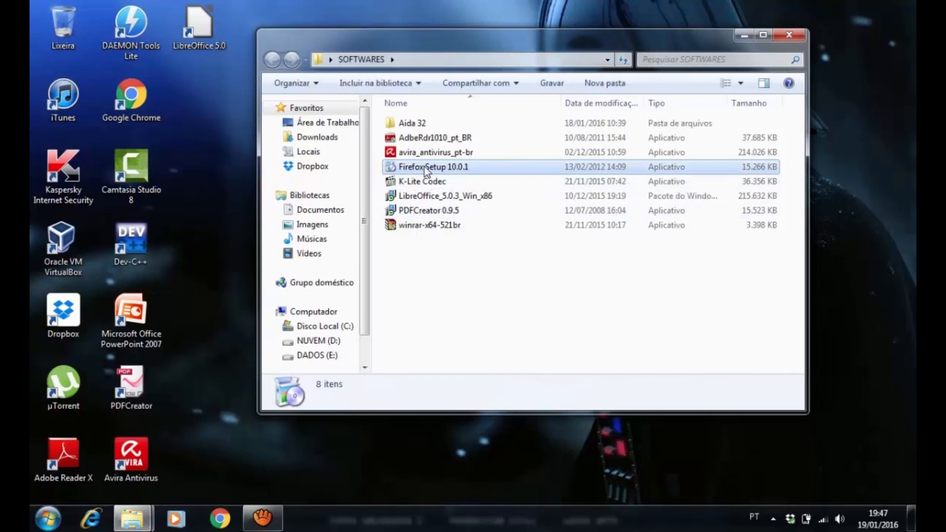
{"action": "double_click", "coordinate": [406, 170]}
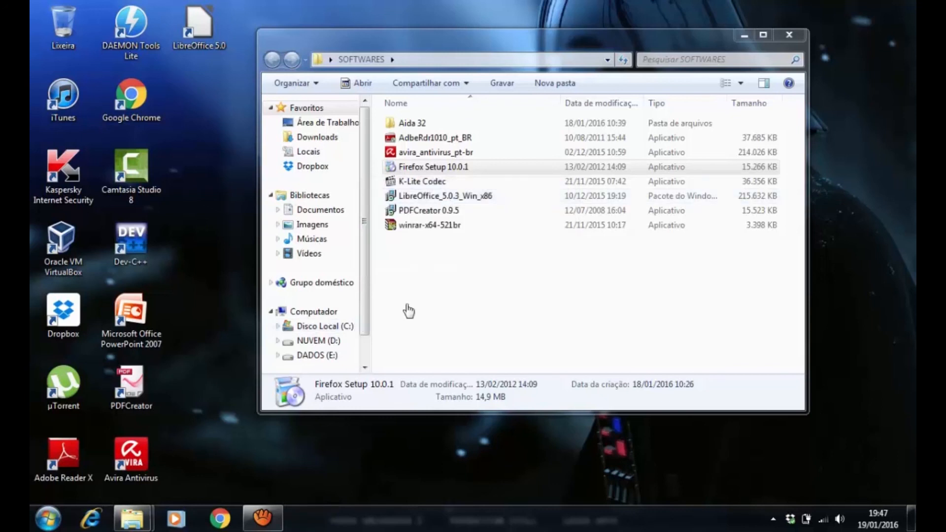
{"action": "double_click", "coordinate": [132, 99]}
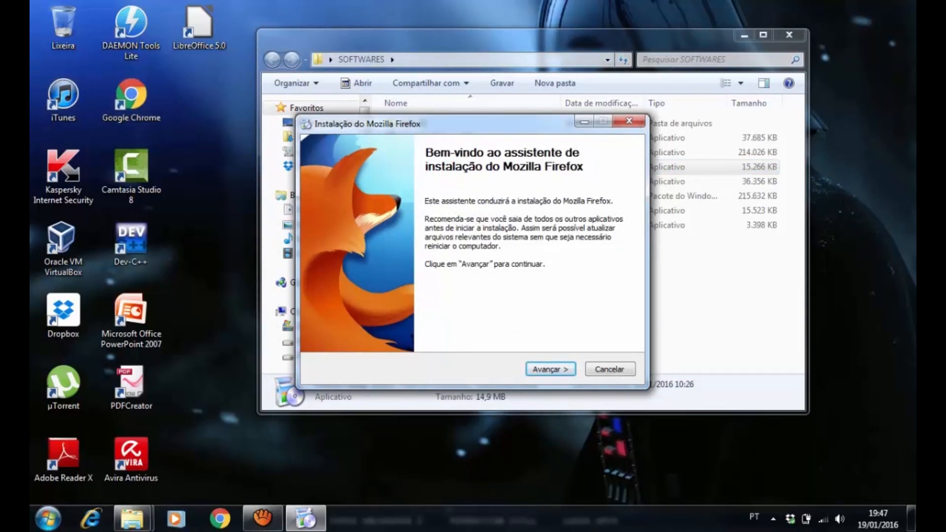
Choose the Padrão installation type for Mozilla Firefox, opt out of making it the default browser, and start the installation
{"action": "left_click_drag", "start_coordinate": [468, 124], "coordinate": [484, 125]}
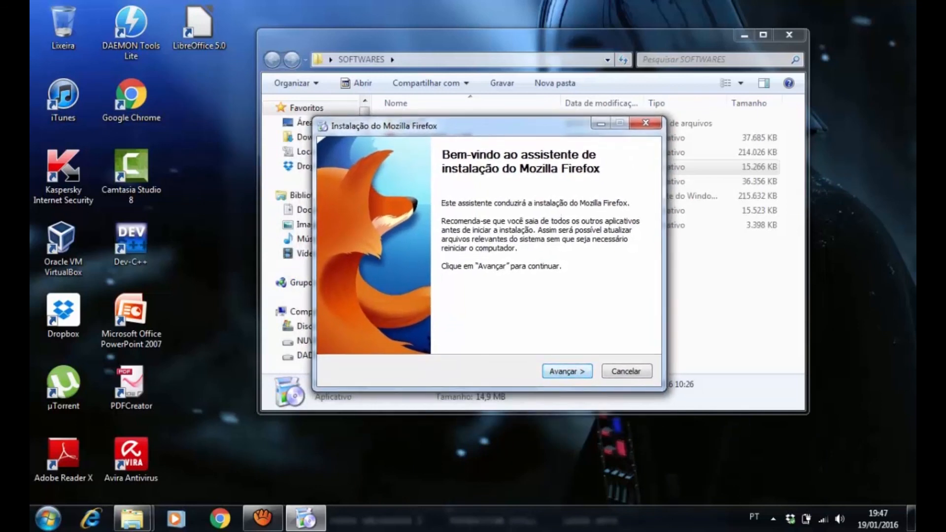
{"action": "left_click", "coordinate": [567, 371]}
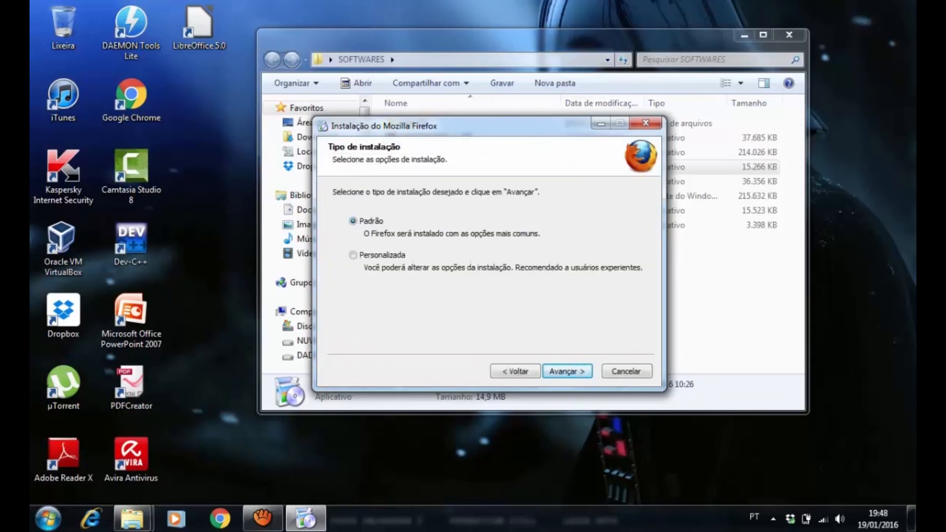
{"action": "left_click", "coordinate": [567, 371]}
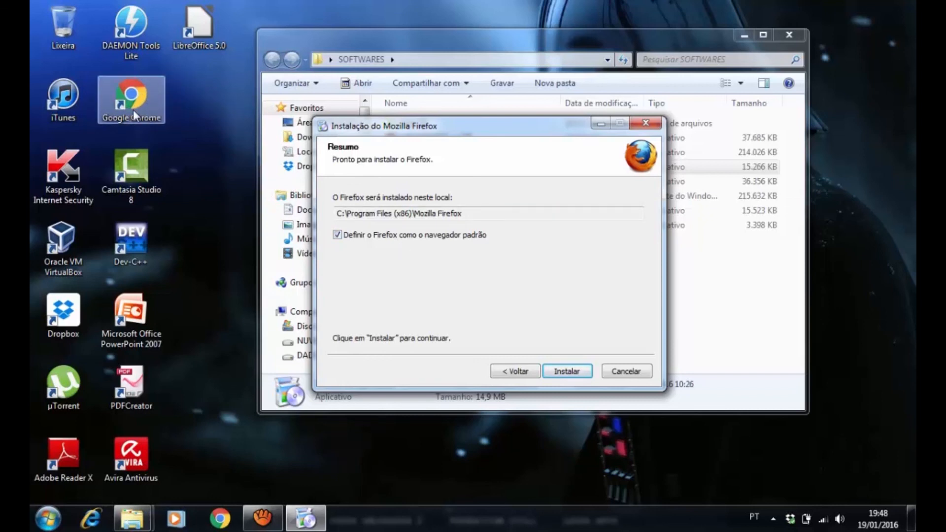
{"action": "left_click", "coordinate": [337, 235]}
{"action": "left_click_drag", "start_coordinate": [439, 119], "coordinate": [462, 109]}
{"action": "left_click", "coordinate": [590, 362]}
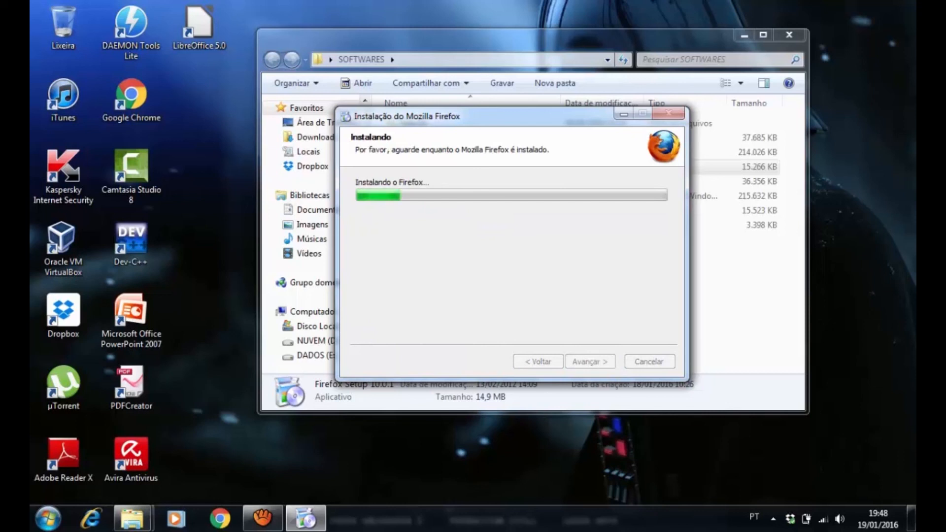
Finish the Mozilla Firefox installation wizard without starting Firefox
{"action": "left_click_drag", "start_coordinate": [510, 116], "coordinate": [499, 122]}
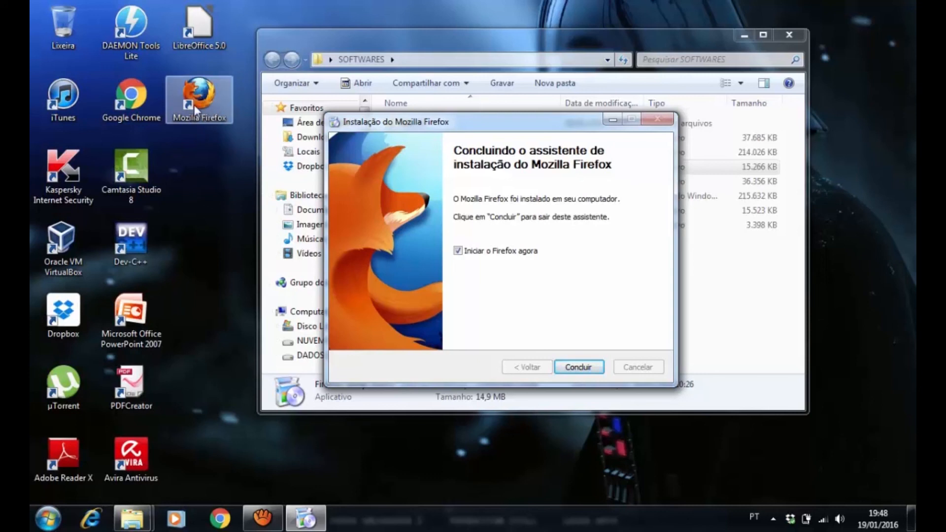
{"action": "left_click", "coordinate": [459, 251]}
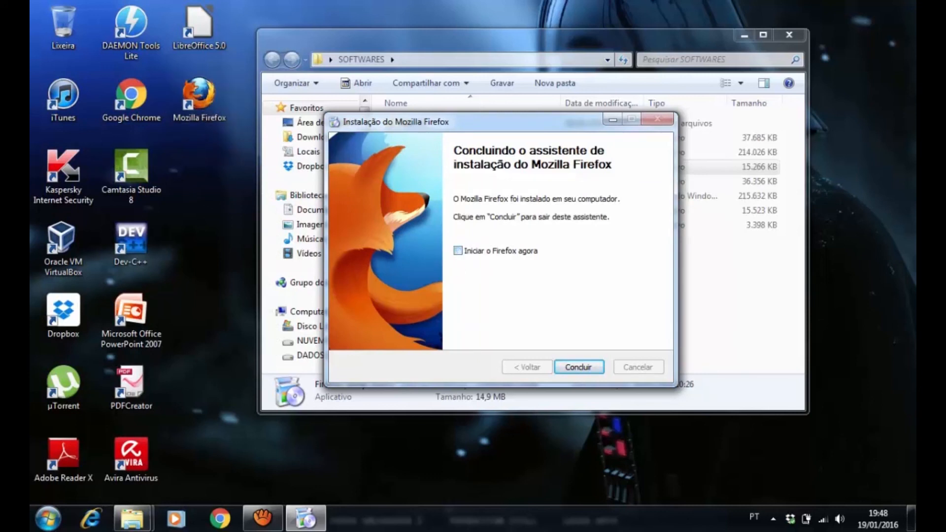
{"action": "left_click", "coordinate": [458, 250]}
{"action": "left_click", "coordinate": [458, 251]}
{"action": "left_click", "coordinate": [582, 367]}
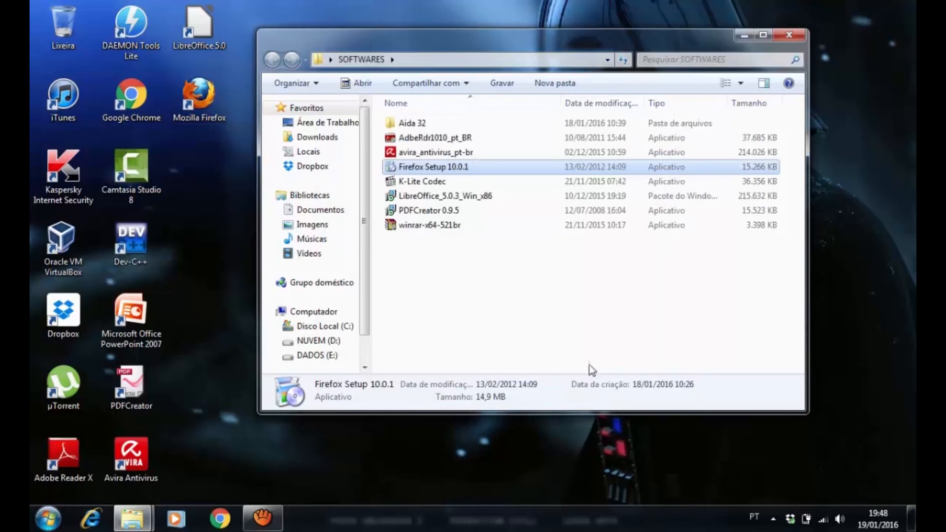
Review the installers in the SOFTWARES folder against the Adobe Reader X, Avira Antivirus, Mozilla Firefox and LibreOffice 5.0 desktop shortcuts
{"action": "left_click", "coordinate": [508, 279]}
{"action": "left_click_drag", "start_coordinate": [462, 277], "coordinate": [417, 142]}
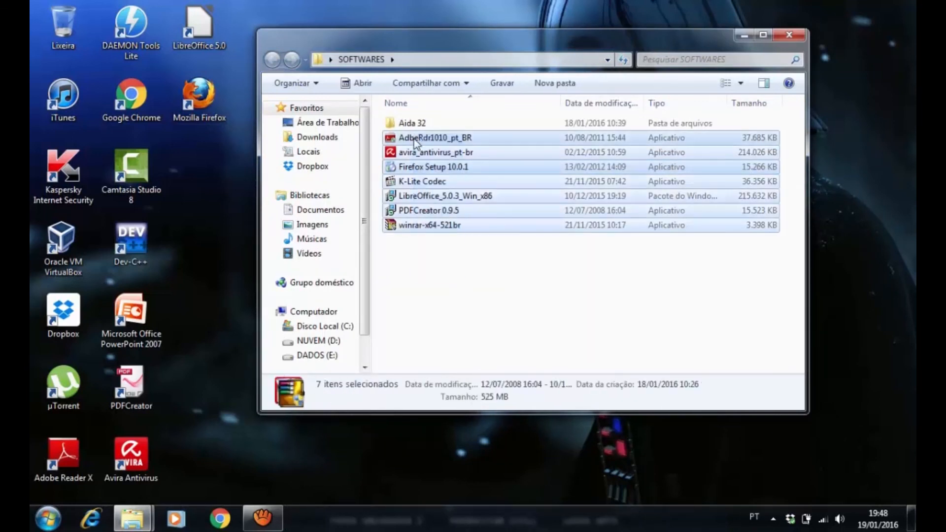
{"action": "left_click", "coordinate": [467, 266]}
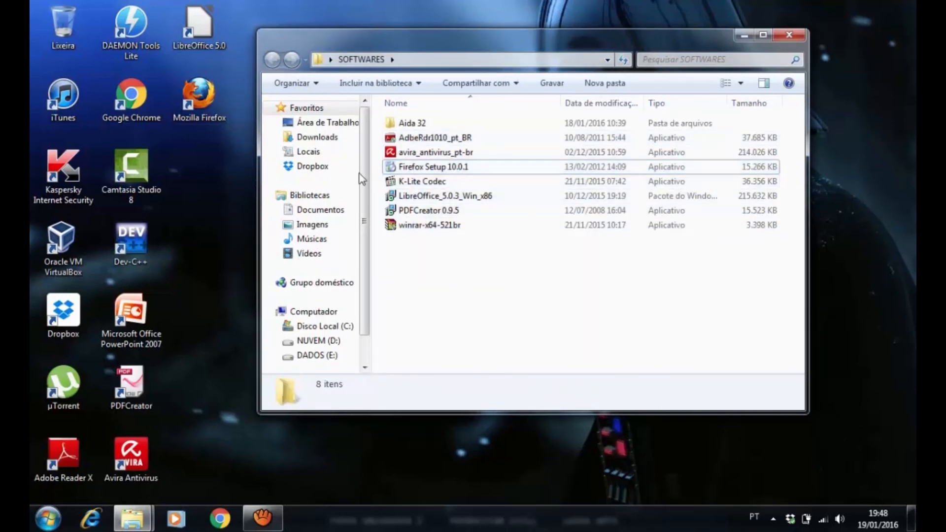
{"action": "left_click", "coordinate": [66, 462]}
{"action": "left_click", "coordinate": [119, 476], "text": "ctrl"}
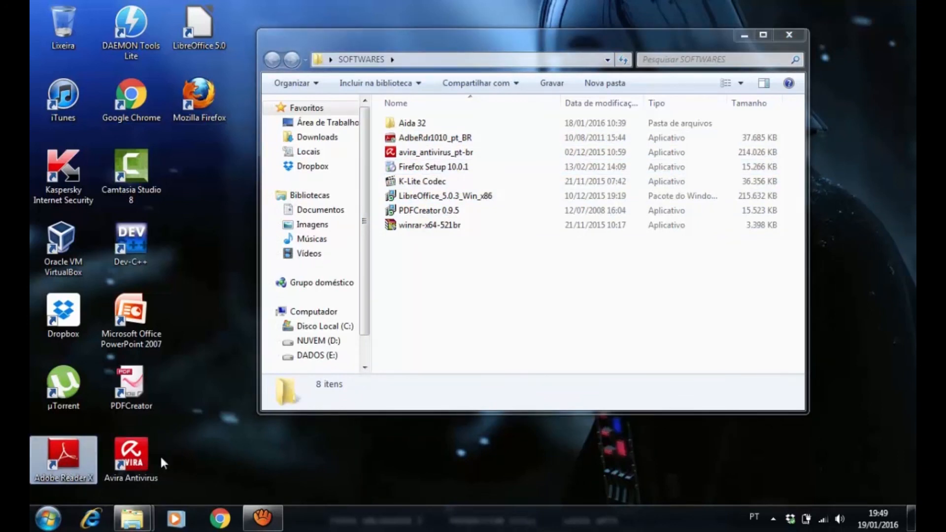
{"action": "left_click", "coordinate": [141, 466]}
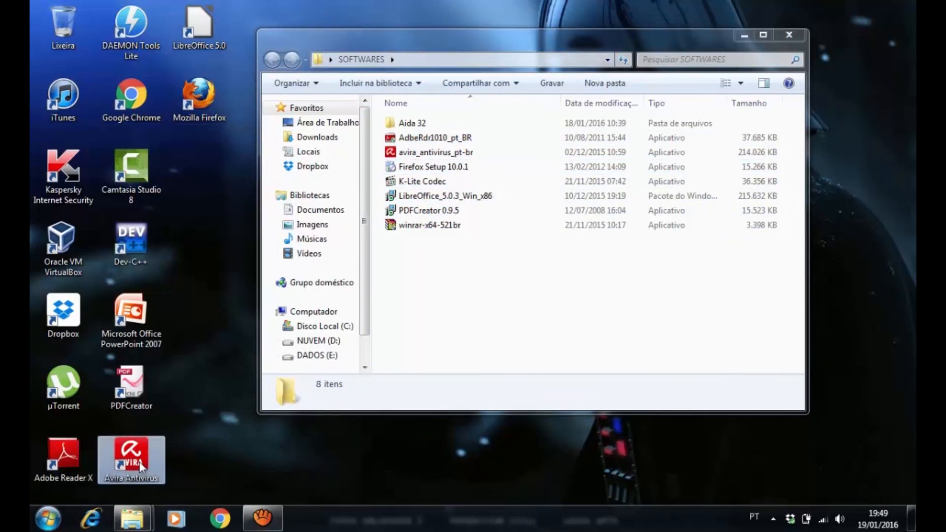
{"action": "left_click", "coordinate": [211, 95]}
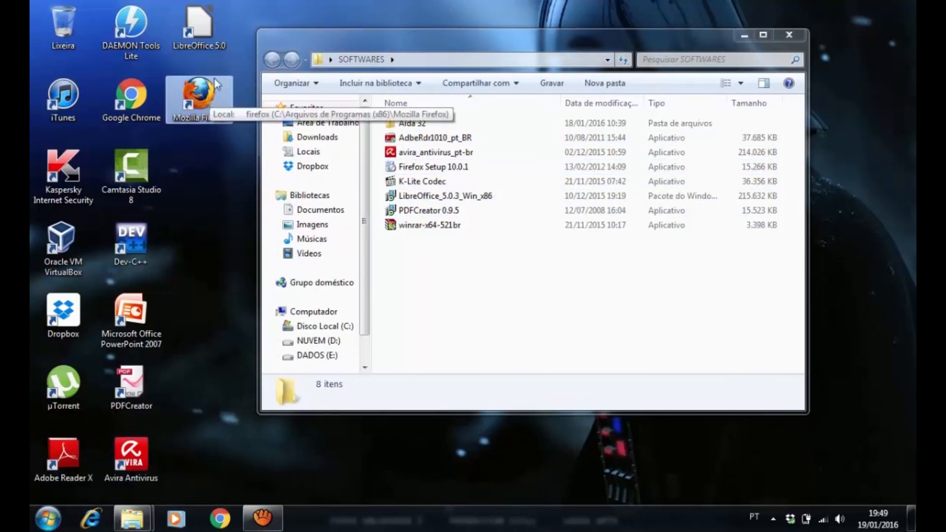
{"action": "left_click", "coordinate": [200, 27]}
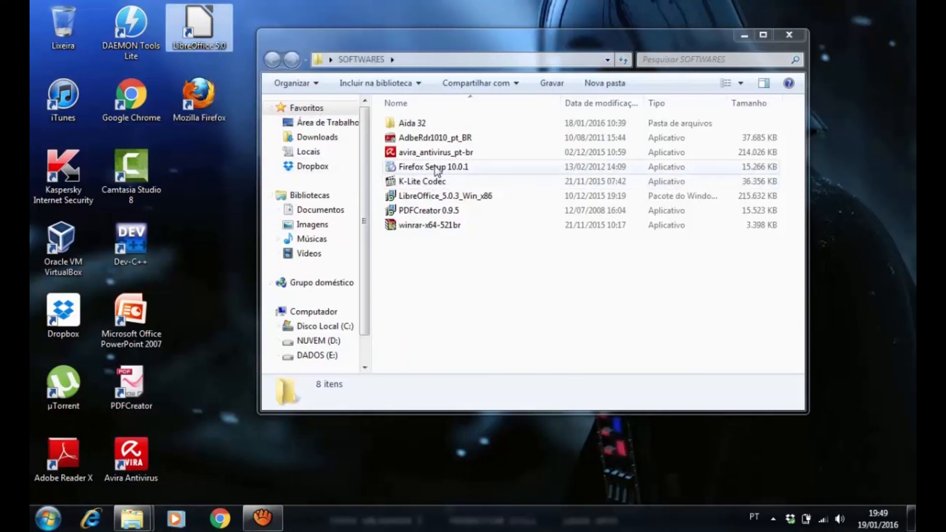
Review the PDFCreator 0.9.5, K-Lite Codec and winrar-x64-521br installers in the SOFTWARES folder, and close the folder
{"action": "left_click", "coordinate": [431, 213]}
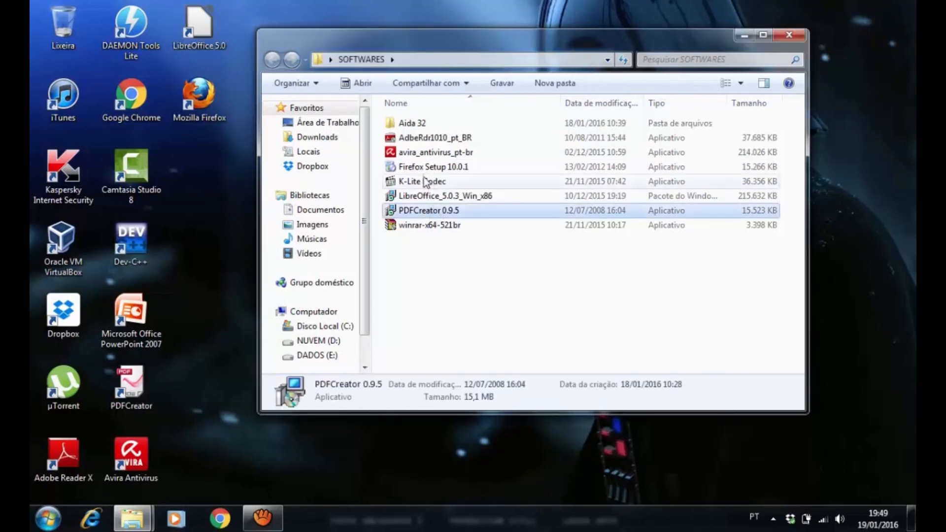
{"action": "left_click", "coordinate": [429, 184]}
{"action": "left_click", "coordinate": [428, 226]}
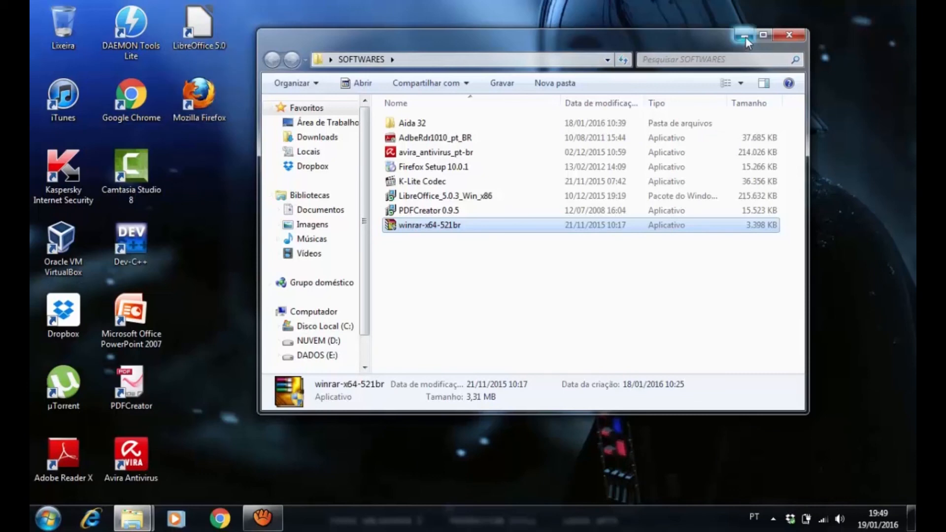
{"action": "left_click", "coordinate": [788, 34]}
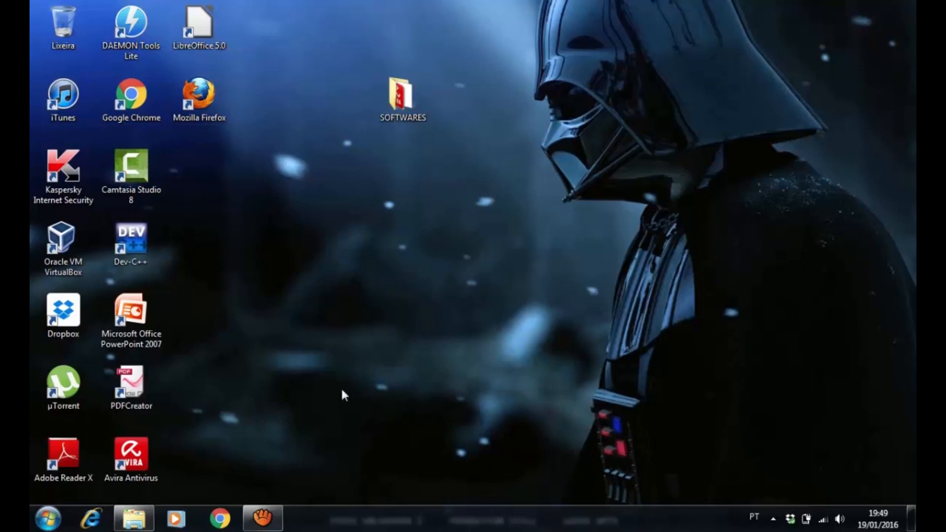
{"action": "left_click", "coordinate": [49, 523]}
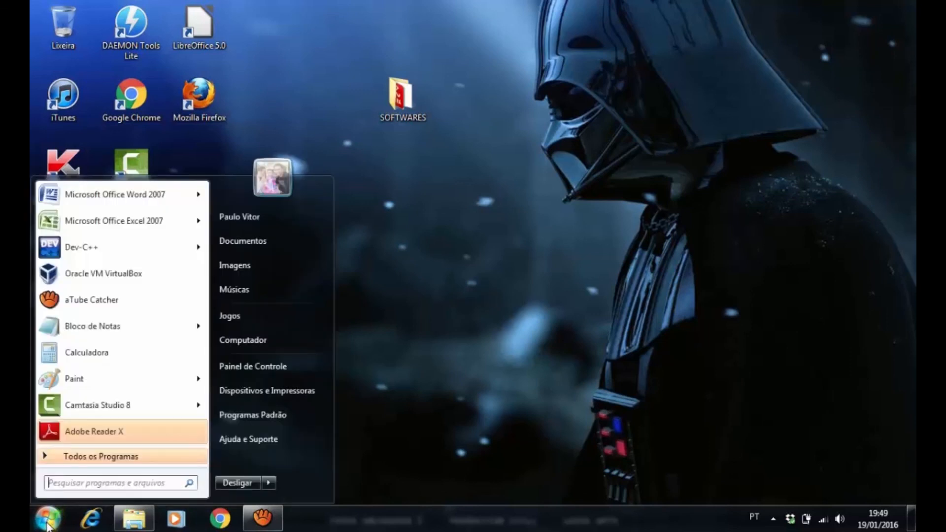
{"action": "left_click", "coordinate": [267, 365]}
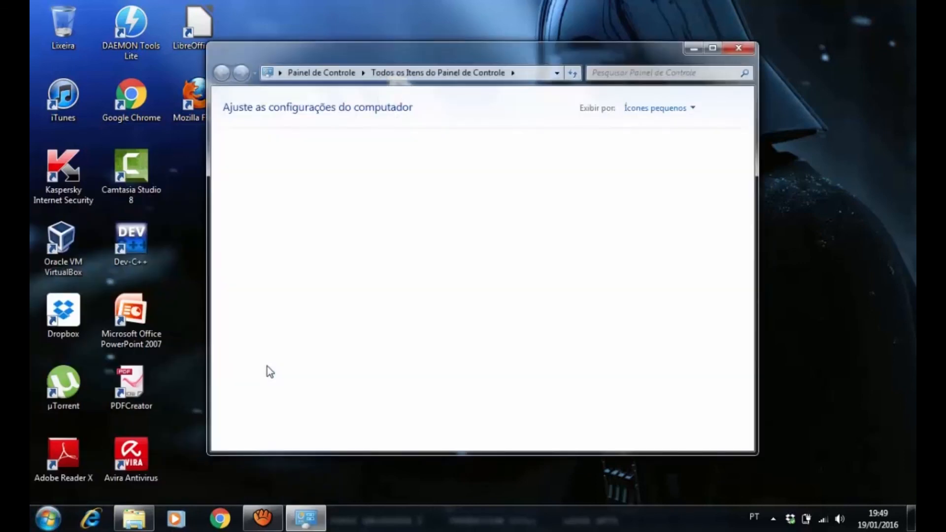
{"action": "left_click_drag", "start_coordinate": [499, 56], "coordinate": [536, 35]}
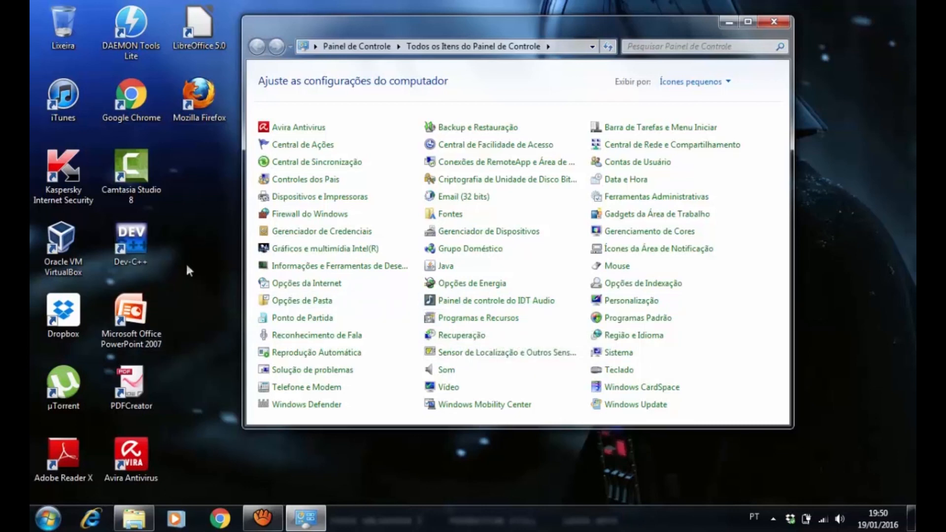
{"action": "left_click", "coordinate": [198, 100]}
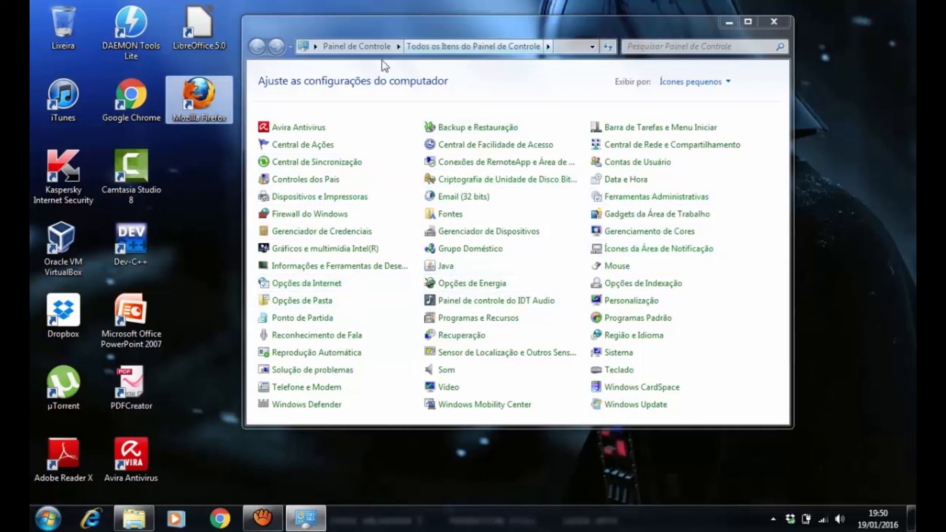
{"action": "left_click", "coordinate": [774, 22]}
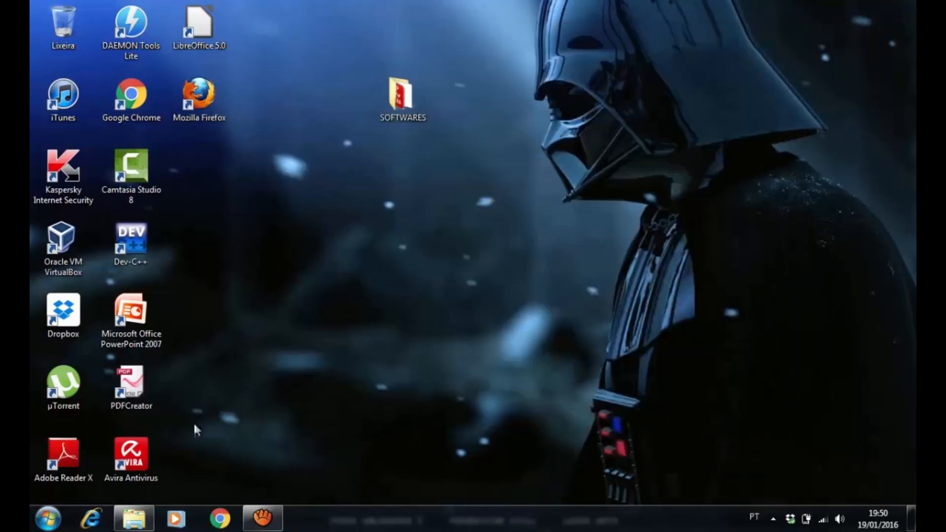
Open Programas e Recursos from the Control Panel and maximize its window
{"action": "left_click", "coordinate": [48, 518]}
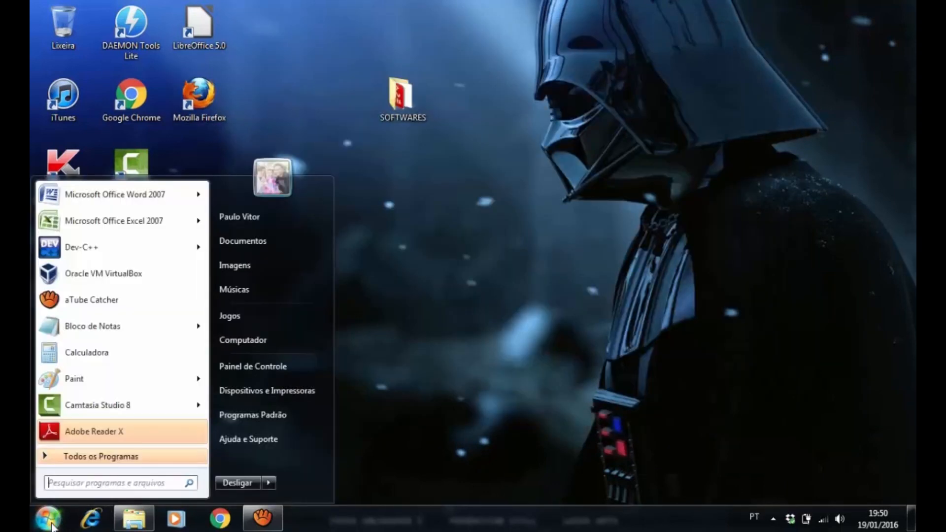
{"action": "left_click", "coordinate": [271, 367]}
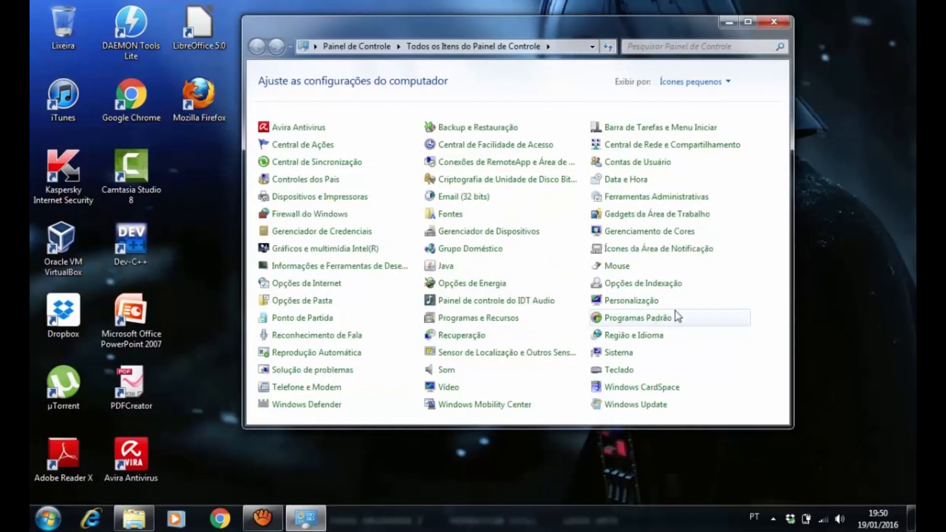
{"action": "left_click", "coordinate": [501, 325]}
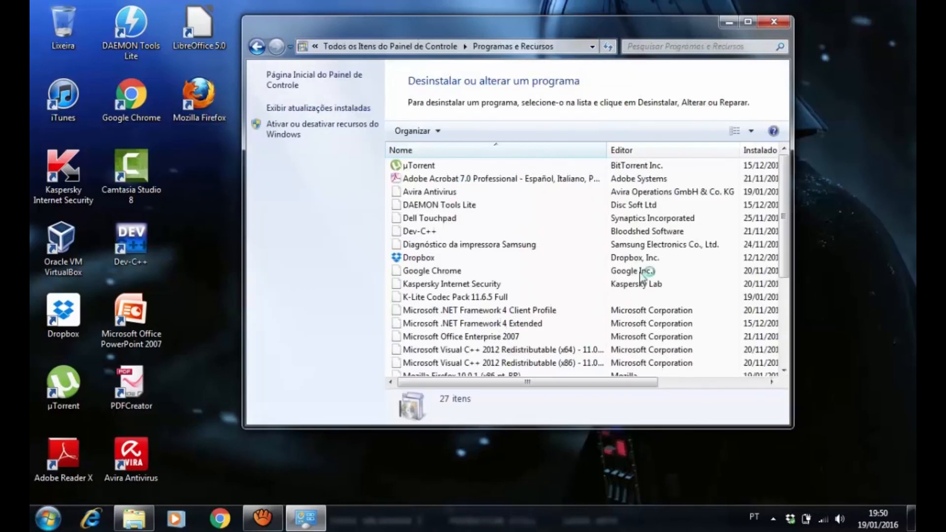
{"action": "left_click", "coordinate": [748, 22]}
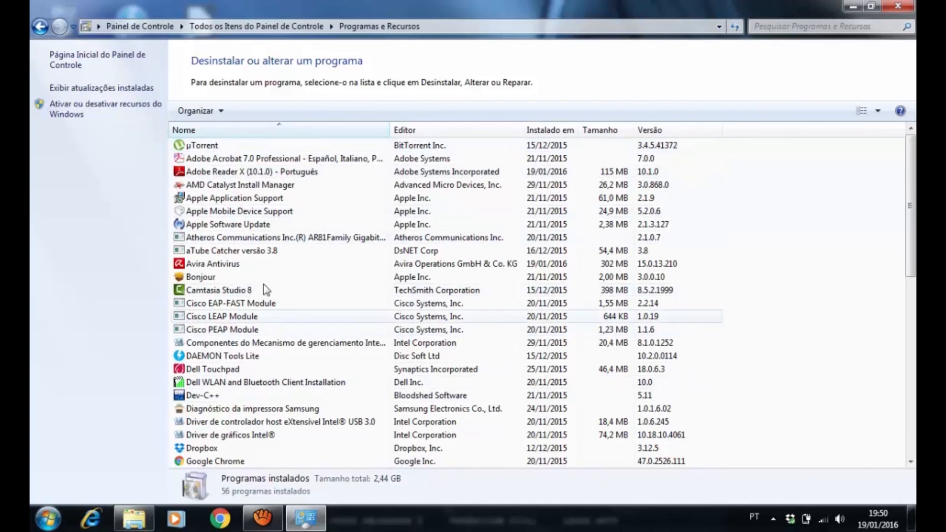
Uninstall Adobe Reader X (10.1.0) - Português from the installed programs list, checking the aTube Catcher recording while it is removed
{"action": "left_click", "coordinate": [217, 171]}
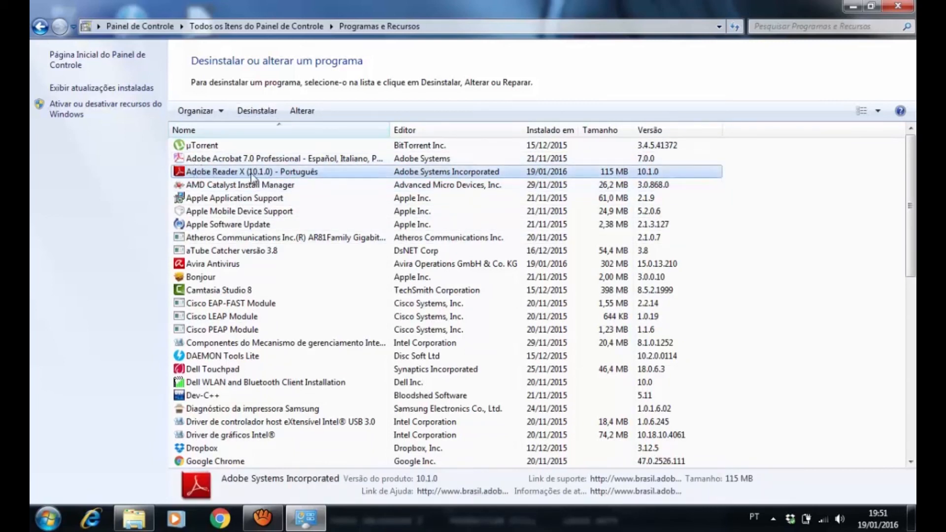
{"action": "left_click", "coordinate": [259, 116]}
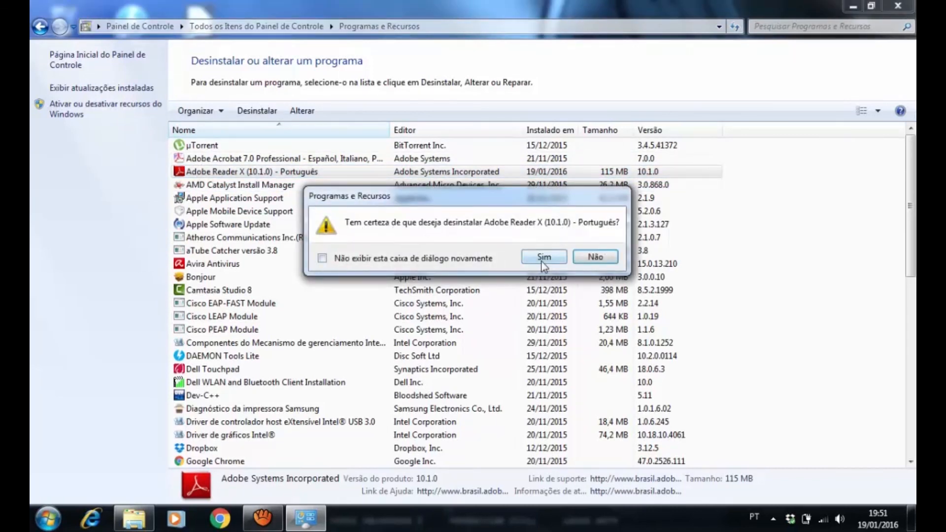
{"action": "left_click", "coordinate": [557, 258]}
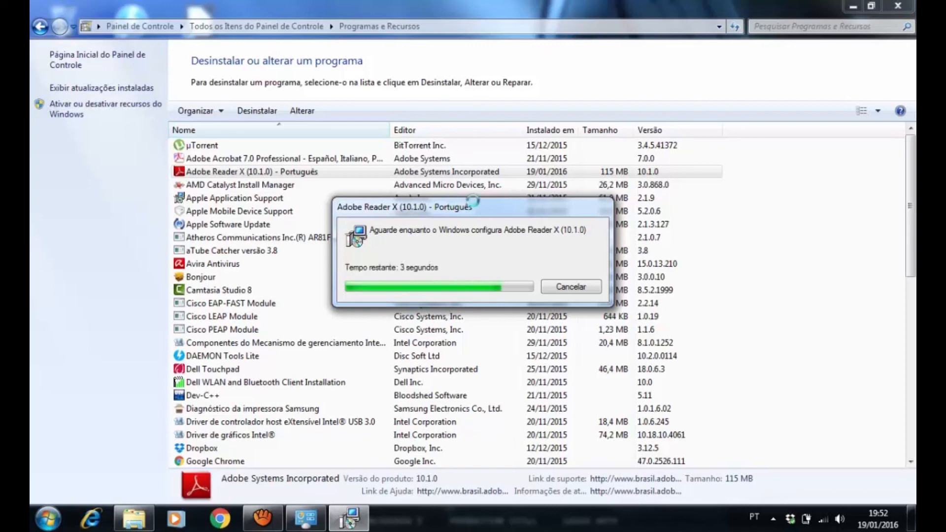
{"action": "left_click", "coordinate": [264, 520]}
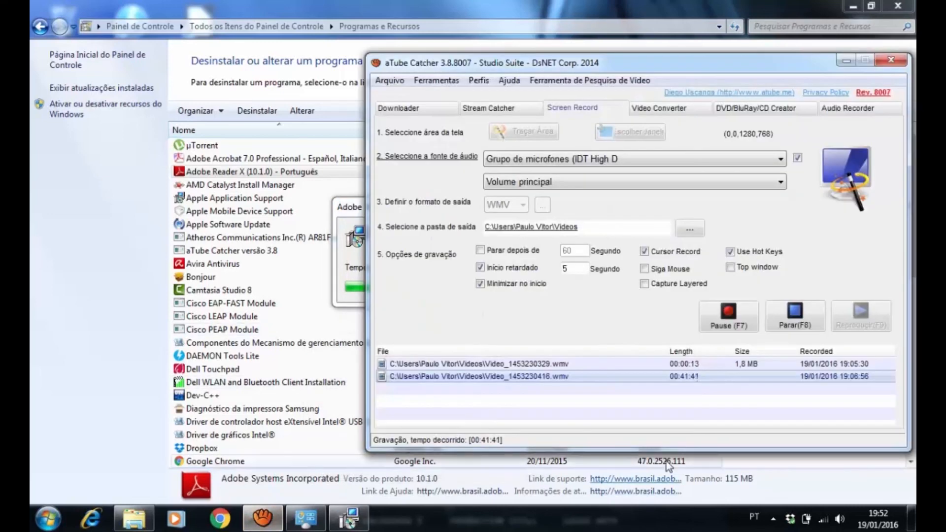
{"action": "left_click", "coordinate": [847, 60]}
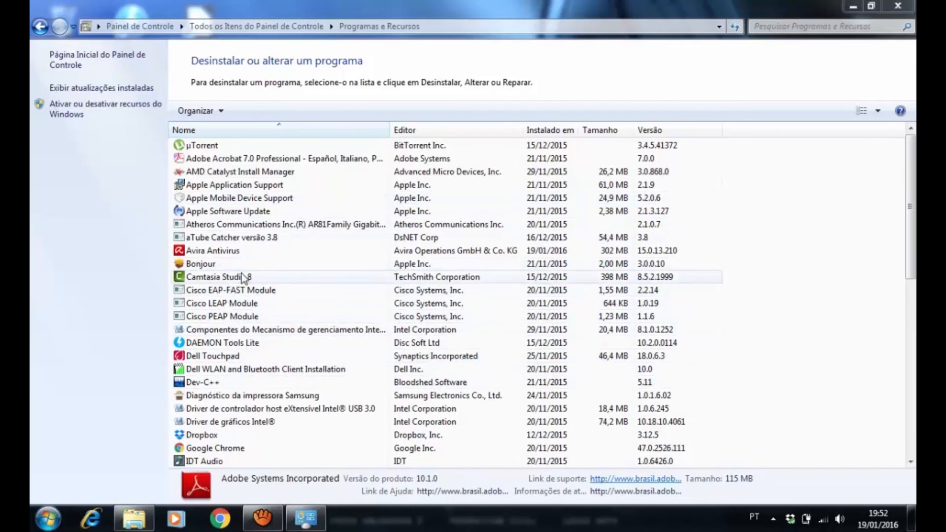
Uninstall Mozilla Firefox 10.0.1 (x86 pt-BR), including its personal data and customizations, and finish the uninstallation wizard
{"action": "left_click_drag", "start_coordinate": [912, 225], "coordinate": [913, 373]}
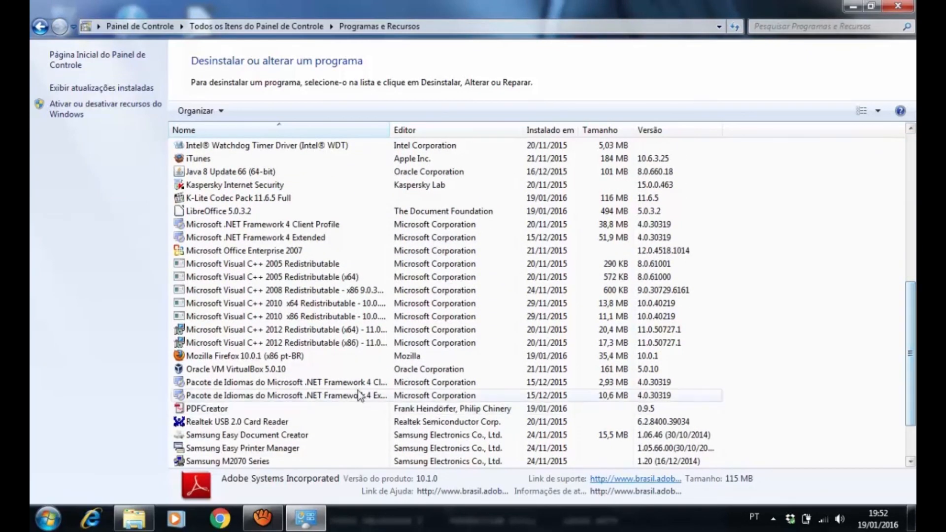
{"action": "left_click", "coordinate": [206, 356]}
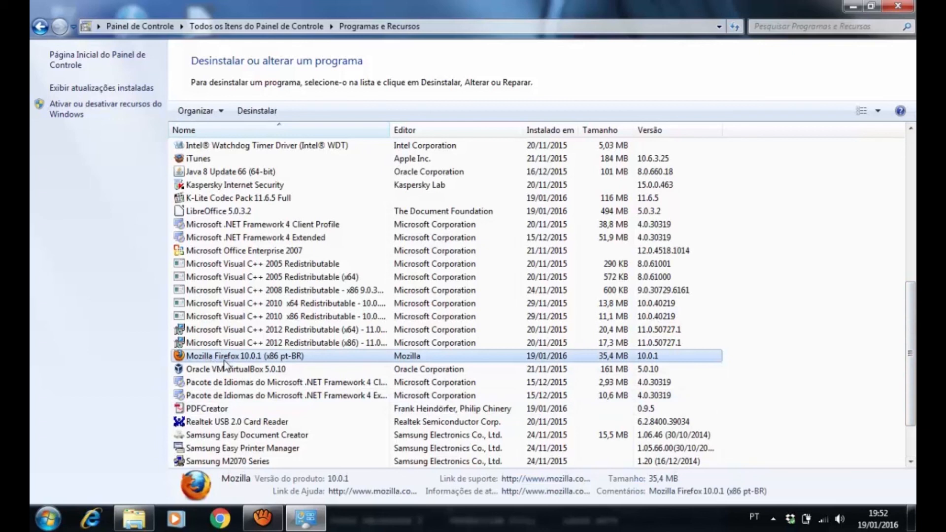
{"action": "left_click", "coordinate": [258, 112]}
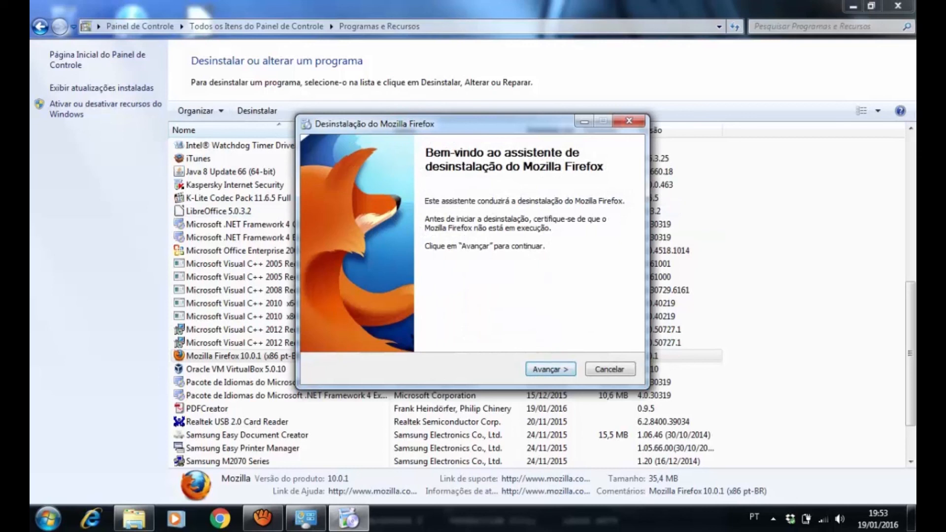
{"action": "left_click", "coordinate": [550, 369]}
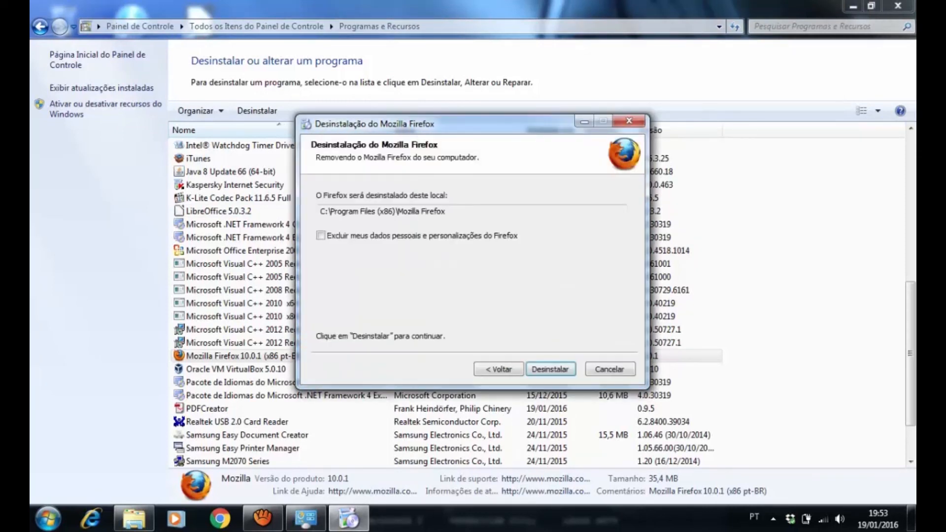
{"action": "mouse_move", "coordinate": [321, 236]}
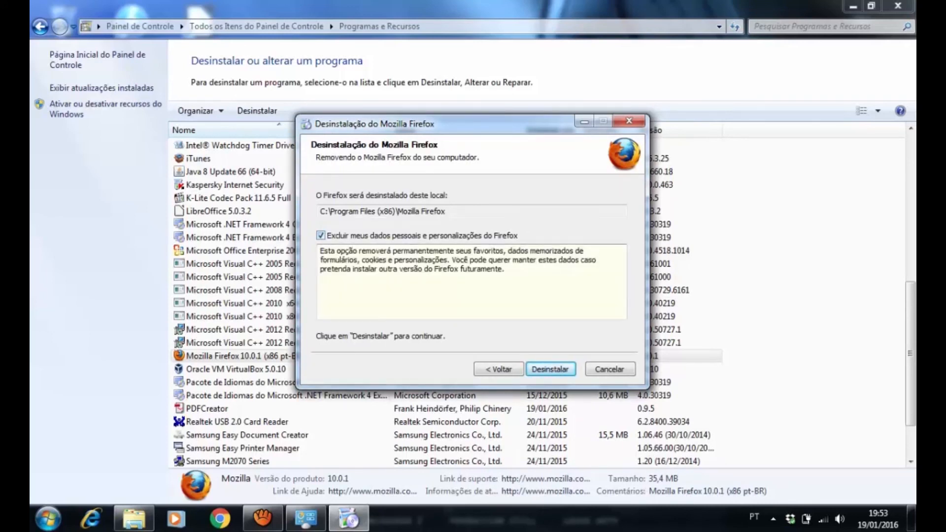
{"action": "left_click", "coordinate": [550, 369]}
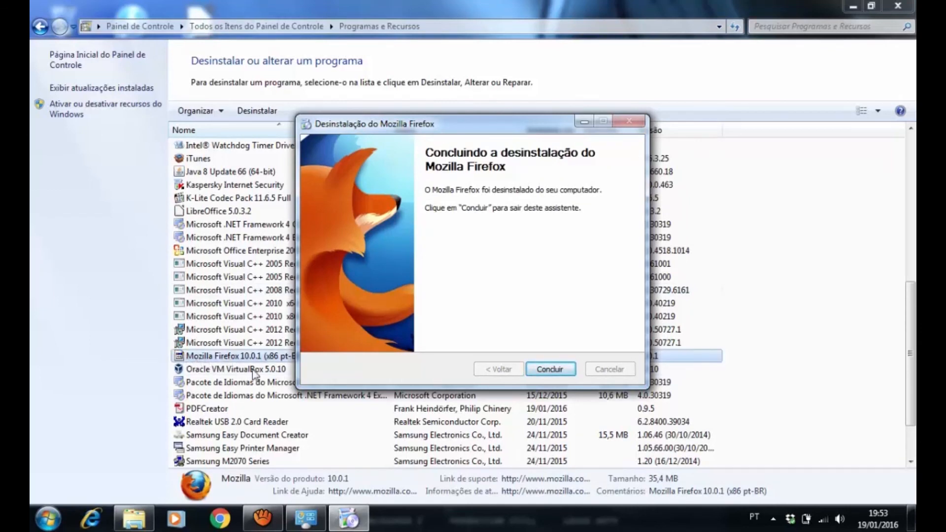
{"action": "left_click", "coordinate": [546, 369]}
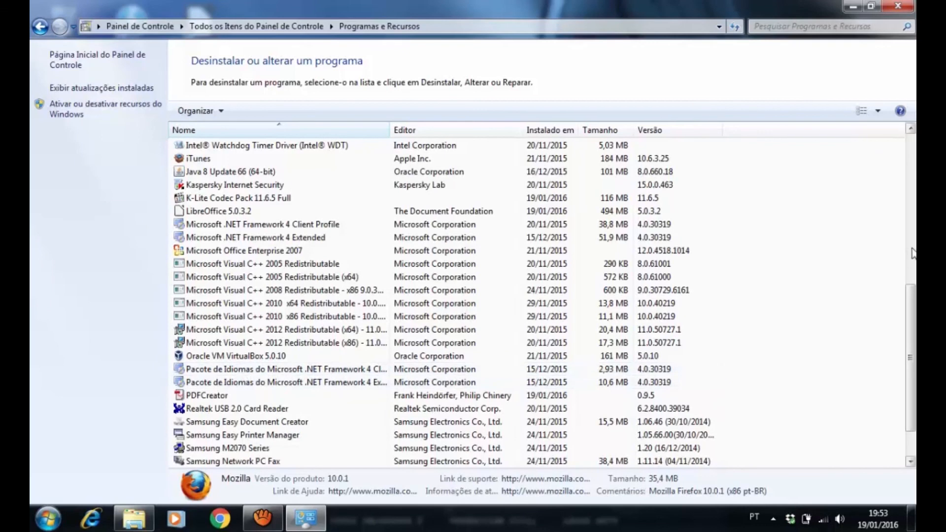
Uninstall Avira Antivirus with all its components, closing the browser window that opens and declining the system restart
{"action": "left_click_drag", "start_coordinate": [911, 308], "coordinate": [914, 334]}
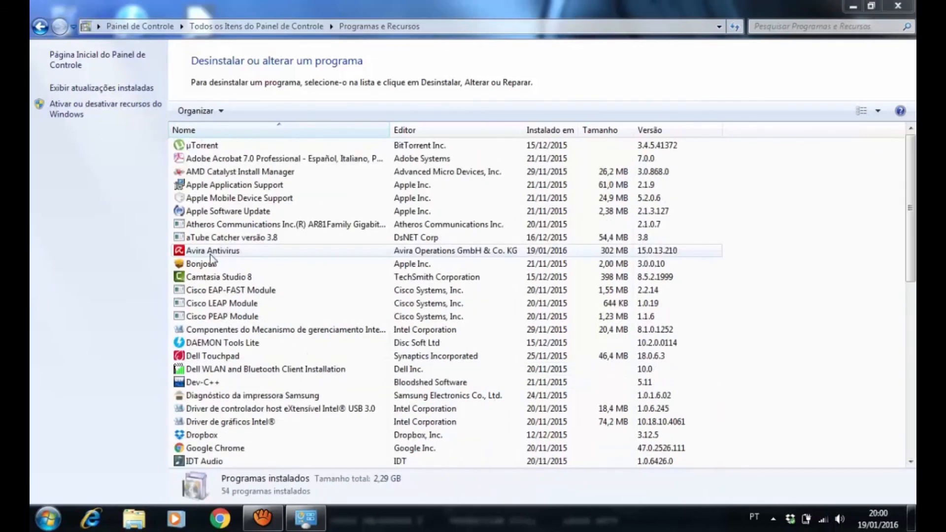
{"action": "left_click", "coordinate": [211, 255]}
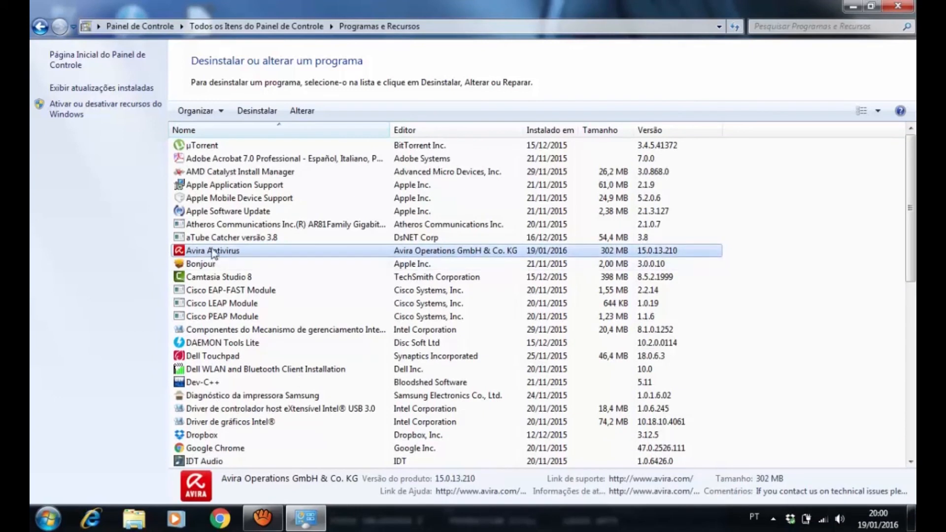
{"action": "left_click", "coordinate": [254, 116]}
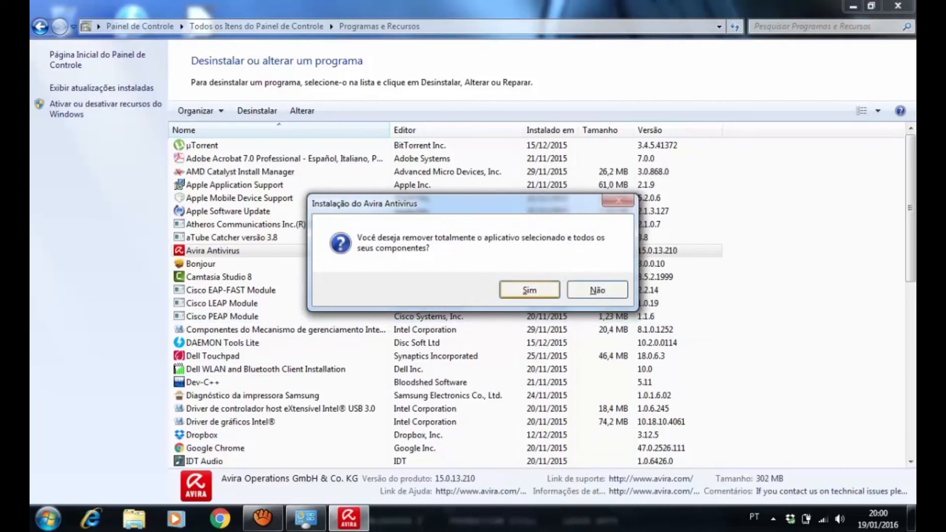
{"action": "left_click", "coordinate": [537, 291]}
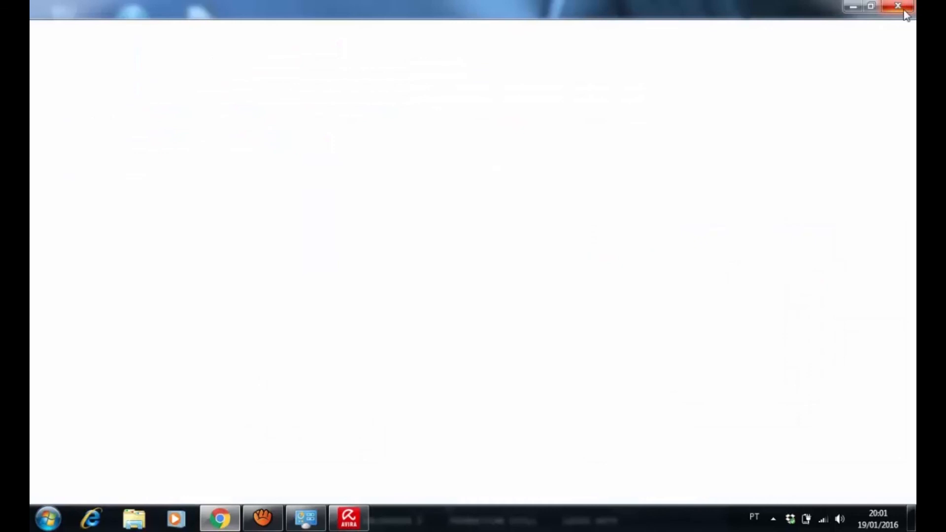
{"action": "left_click", "coordinate": [905, 11]}
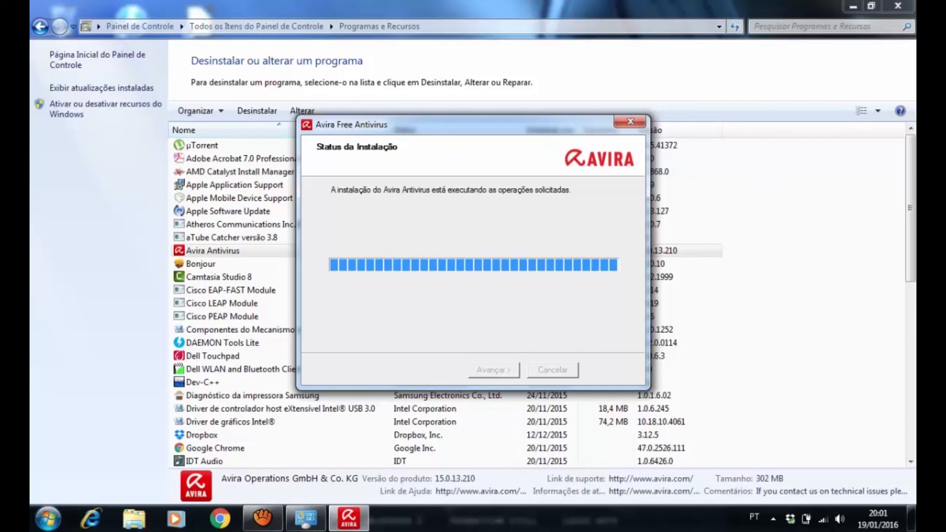
{"action": "mouse_move", "coordinate": [463, 125]}
{"action": "left_mouse_down"}
{"action": "mouse_move", "coordinate": [443, 131]}
{"action": "mouse_move", "coordinate": [448, 121]}
{"action": "mouse_move", "coordinate": [455, 130]}
{"action": "left_mouse_up"}
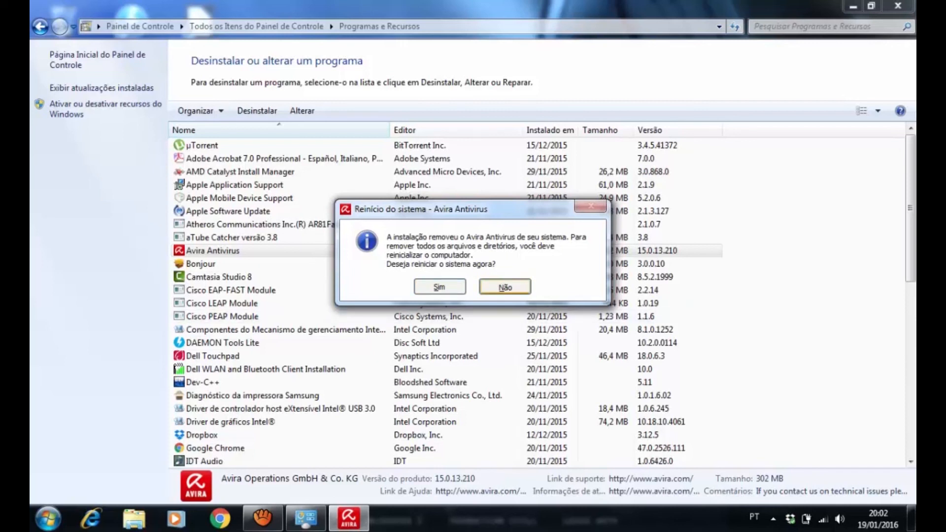
{"action": "left_click", "coordinate": [504, 286]}
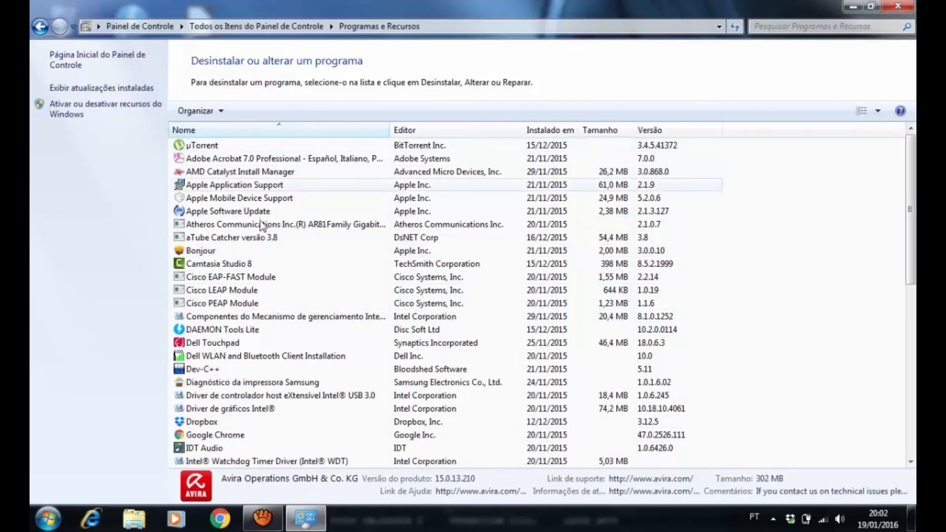
Close the installed programs list and reopen the Control Panel from the desktop
{"action": "left_click", "coordinate": [202, 148]}
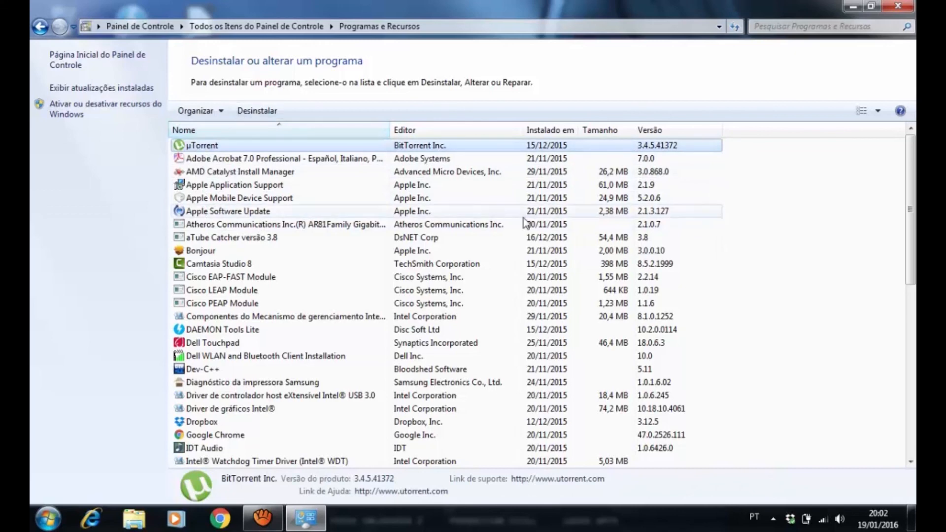
{"action": "left_click", "coordinate": [903, 12]}
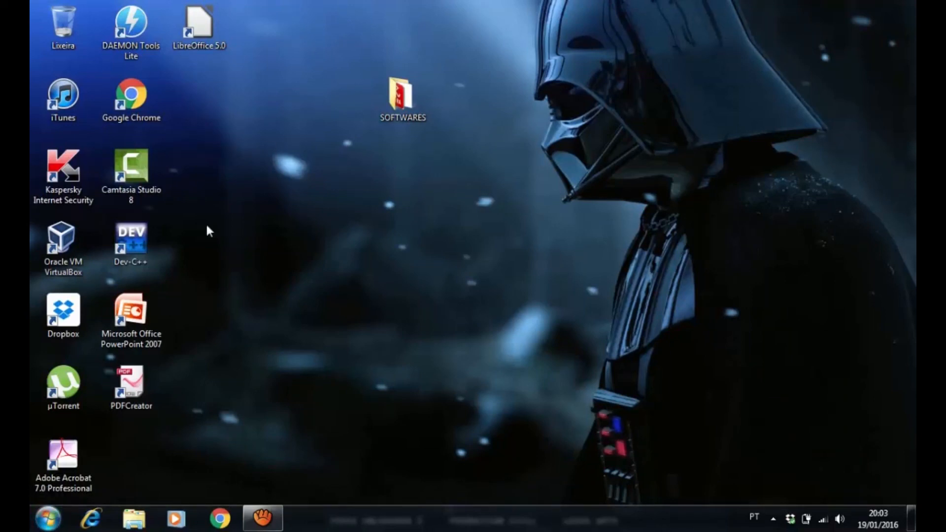
{"action": "left_click", "coordinate": [47, 518]}
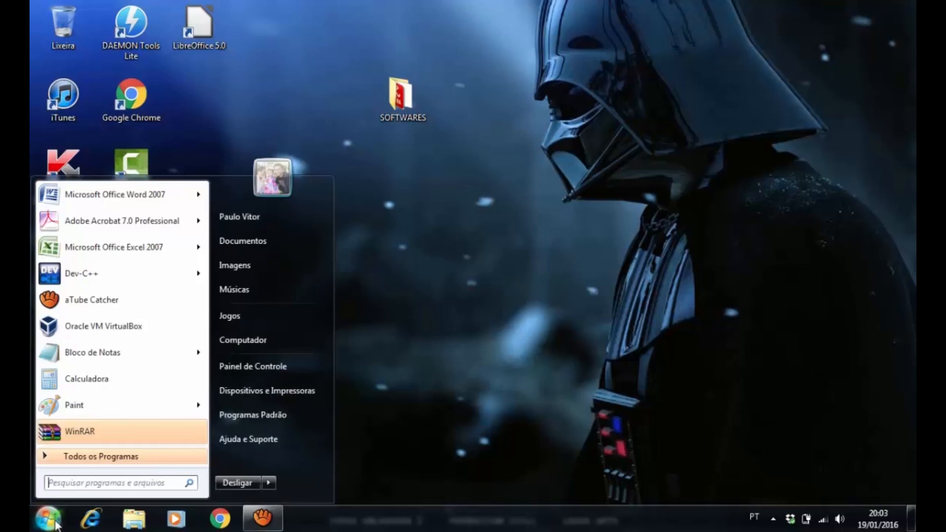
{"action": "left_click", "coordinate": [266, 370]}
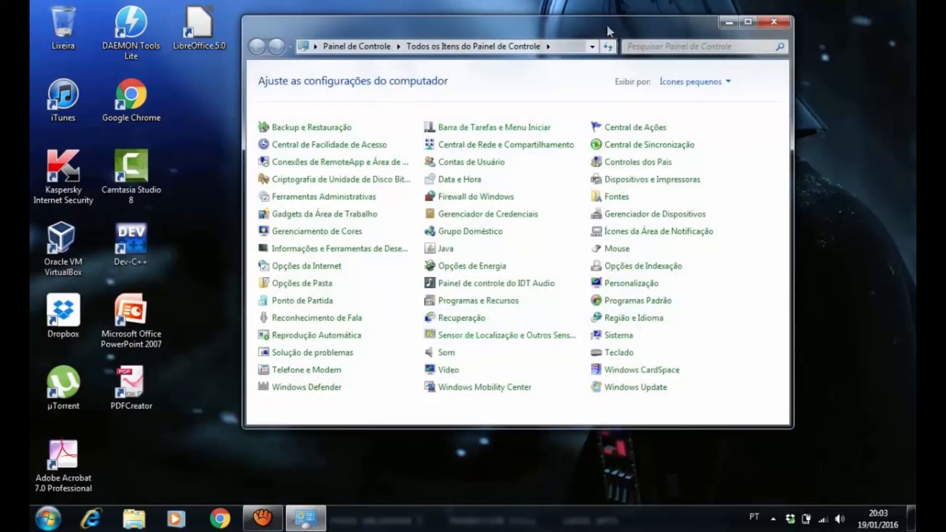
Create a new standard user account named Teste through the Control Panel's user account management
{"action": "mouse_move", "coordinate": [600, 27]}
{"action": "left_mouse_down"}
{"action": "mouse_move", "coordinate": [586, 43]}
{"action": "mouse_move", "coordinate": [587, 34]}
{"action": "left_mouse_up"}
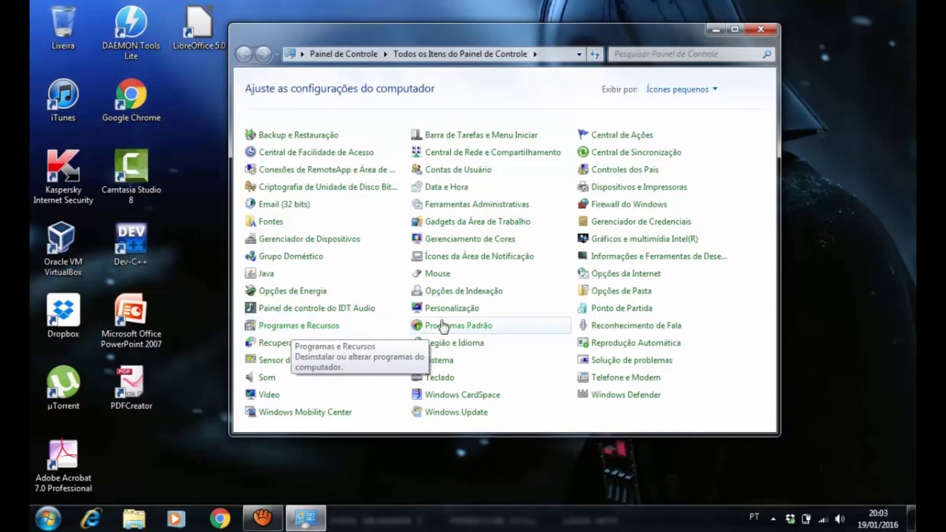
{"action": "left_click", "coordinate": [446, 171]}
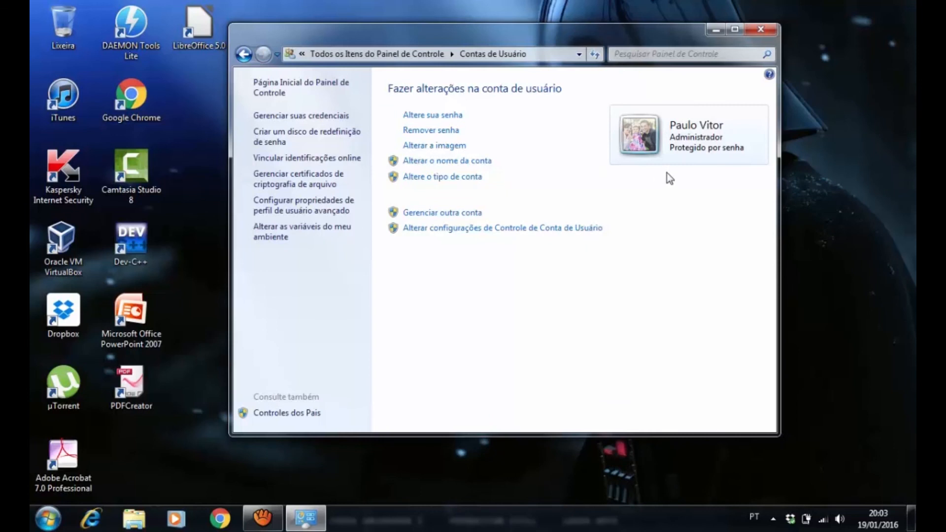
{"action": "left_click", "coordinate": [452, 215]}
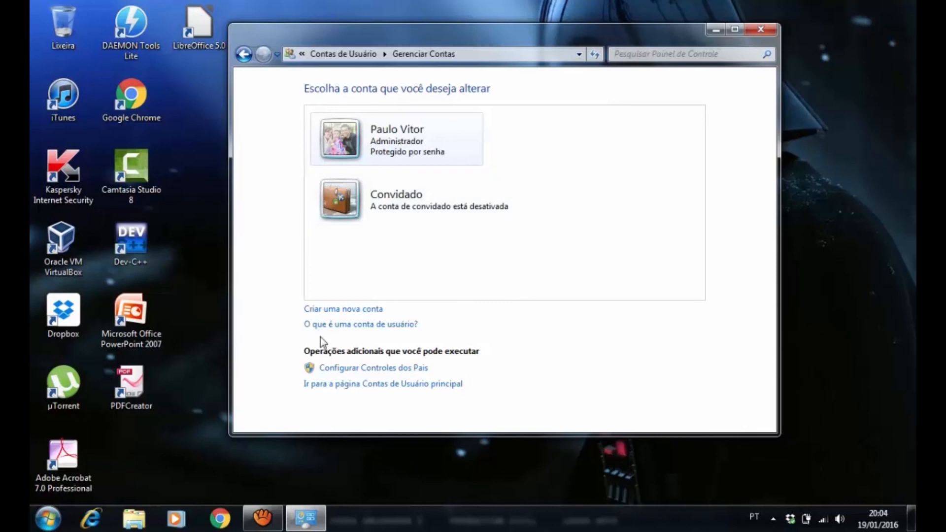
{"action": "left_click", "coordinate": [351, 311]}
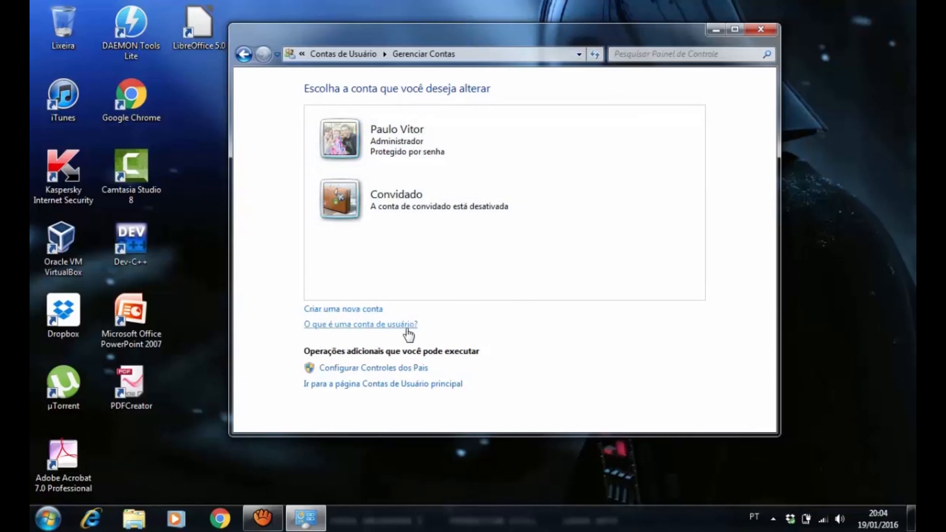
{"action": "left_click", "coordinate": [370, 118]}
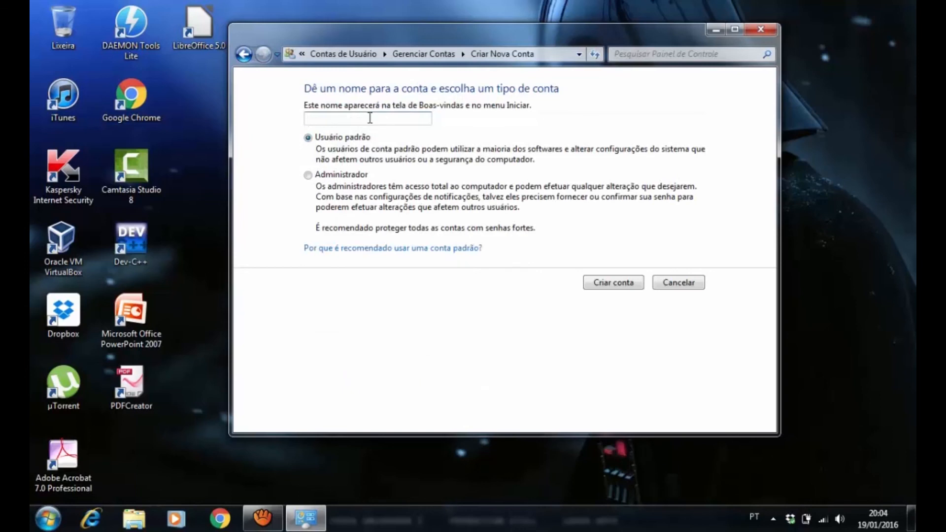
{"action": "type", "text": "Teste"}
{"action": "left_click", "coordinate": [617, 285]}
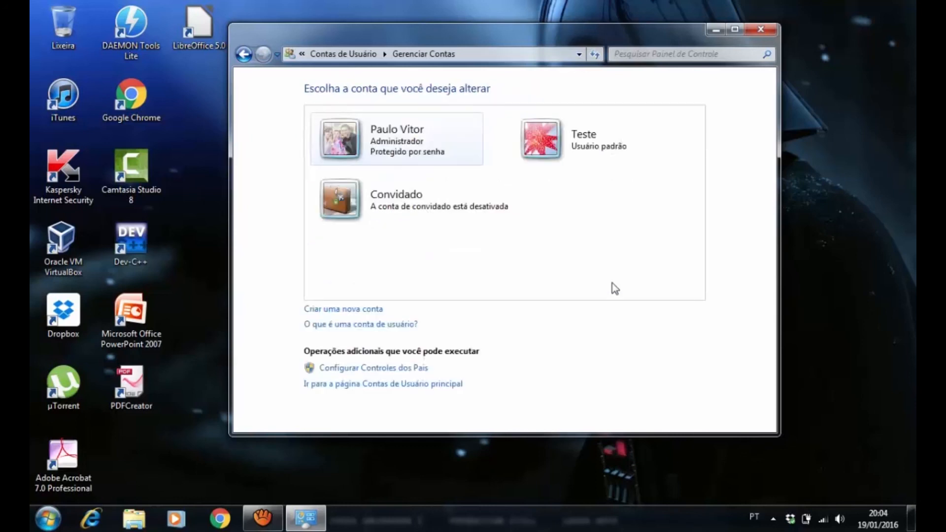
Protect the Teste account with a password by entering and confirming the new account password
{"action": "left_click", "coordinate": [582, 155]}
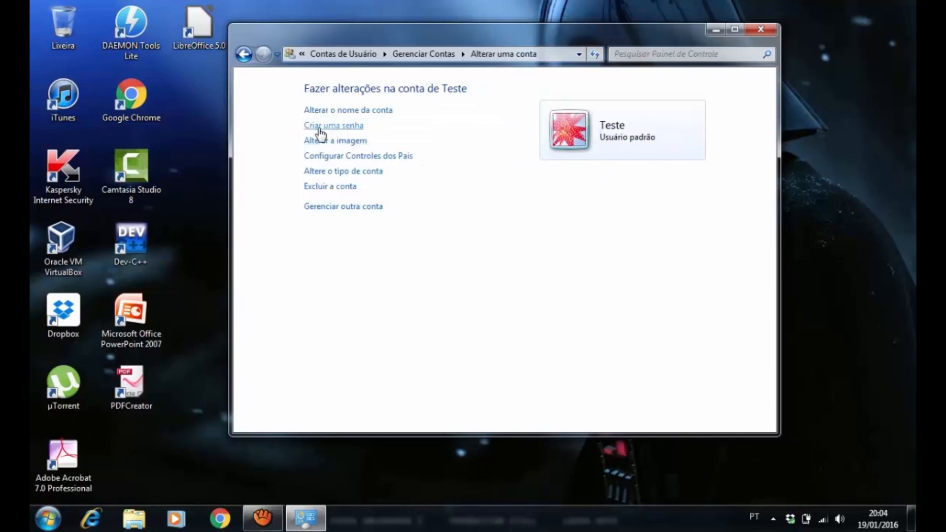
{"action": "left_click", "coordinate": [243, 53]}
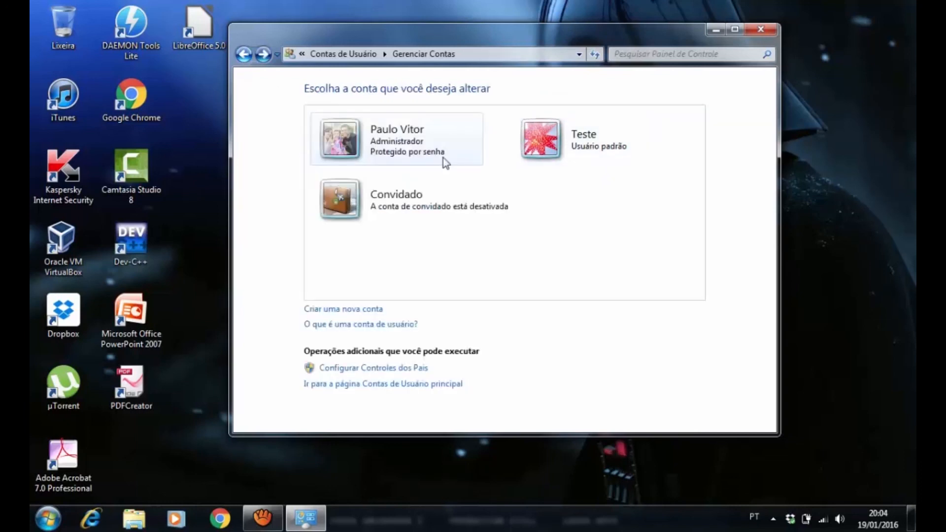
{"action": "left_click", "coordinate": [565, 147]}
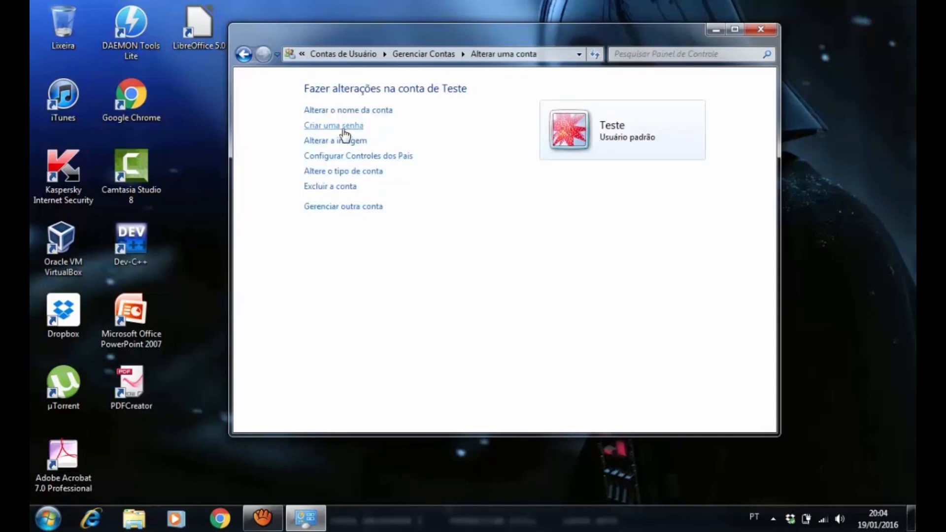
{"action": "left_click", "coordinate": [358, 129]}
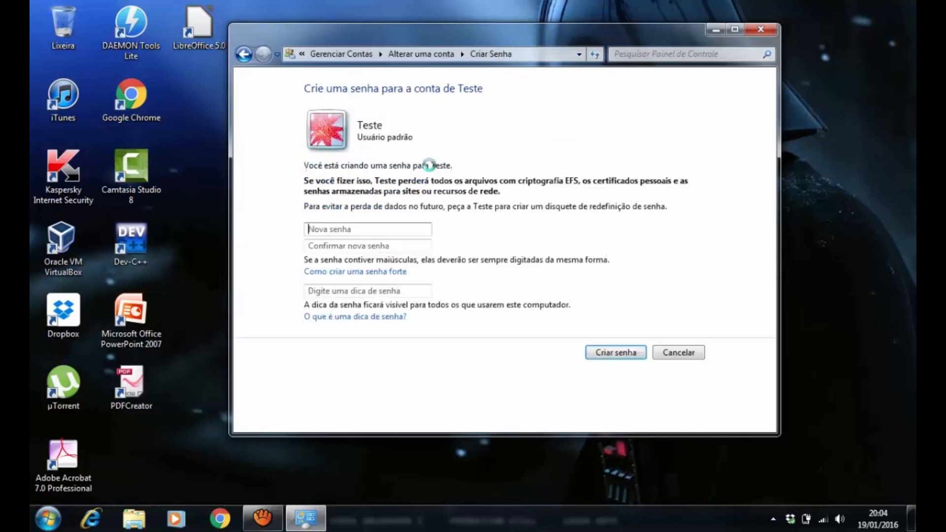
{"action": "left_click", "coordinate": [350, 233]}
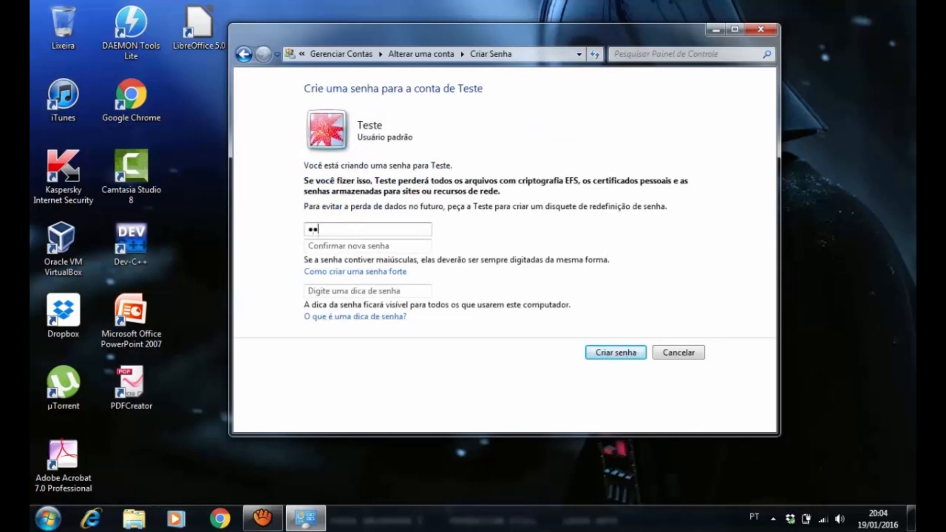
{"action": "left_click", "coordinate": [351, 245]}
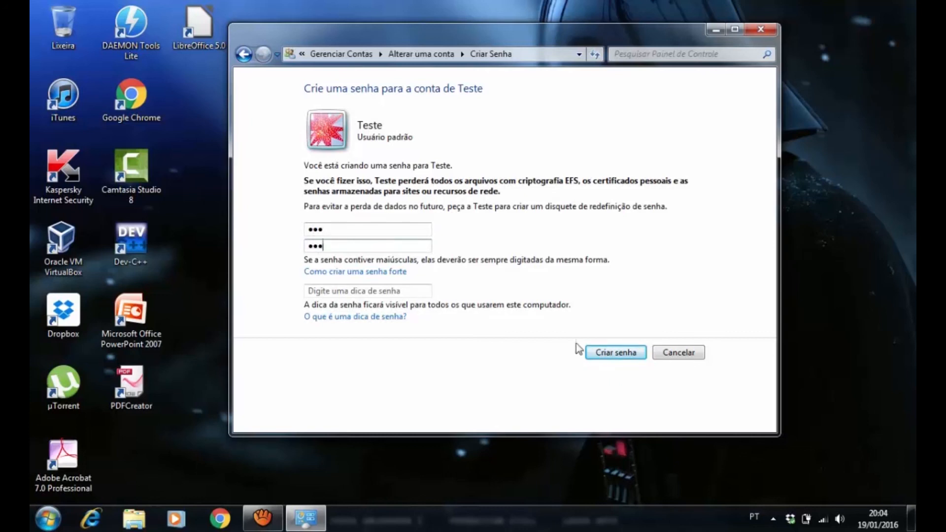
{"action": "double_click", "coordinate": [356, 226]}
{"action": "double_click", "coordinate": [359, 241]}
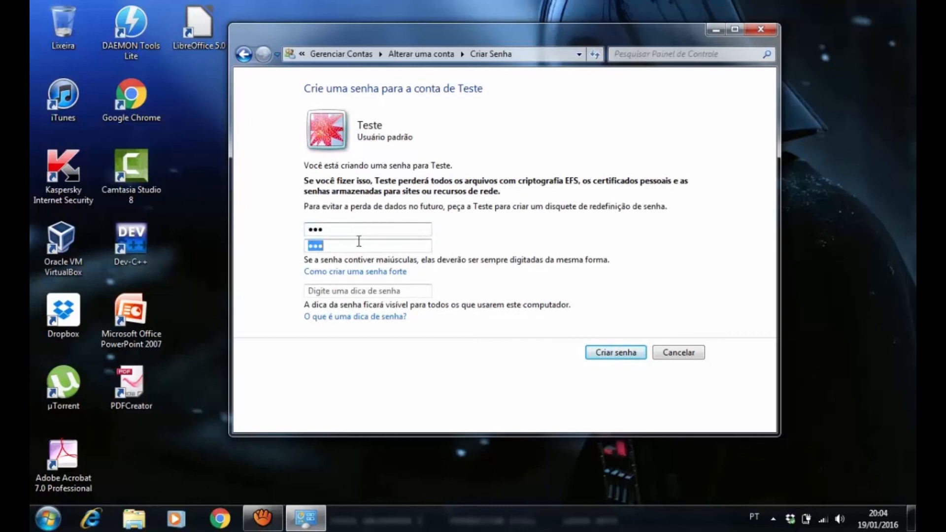
{"action": "left_click", "coordinate": [619, 353]}
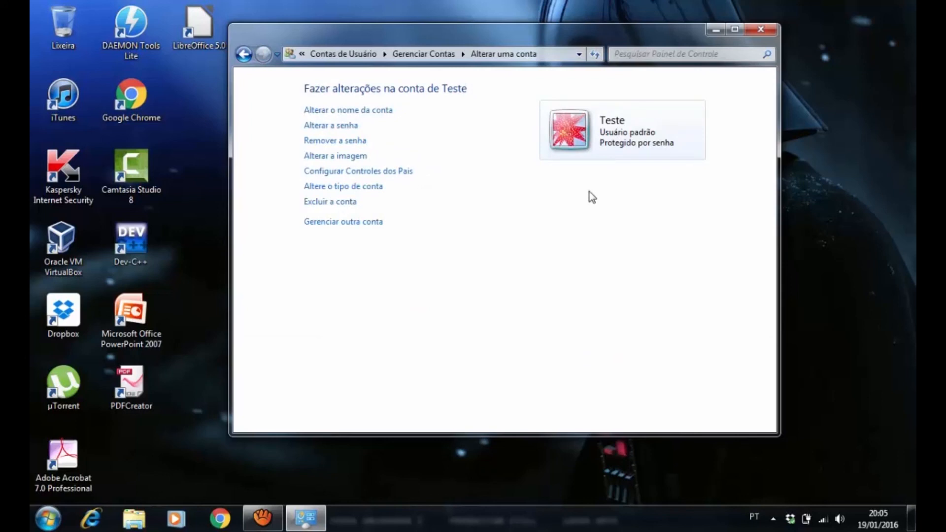
Close the Teste account page, reopen the Control Panel and return to the list of manageable user accounts
{"action": "left_click", "coordinate": [762, 34]}
{"action": "left_click", "coordinate": [54, 521]}
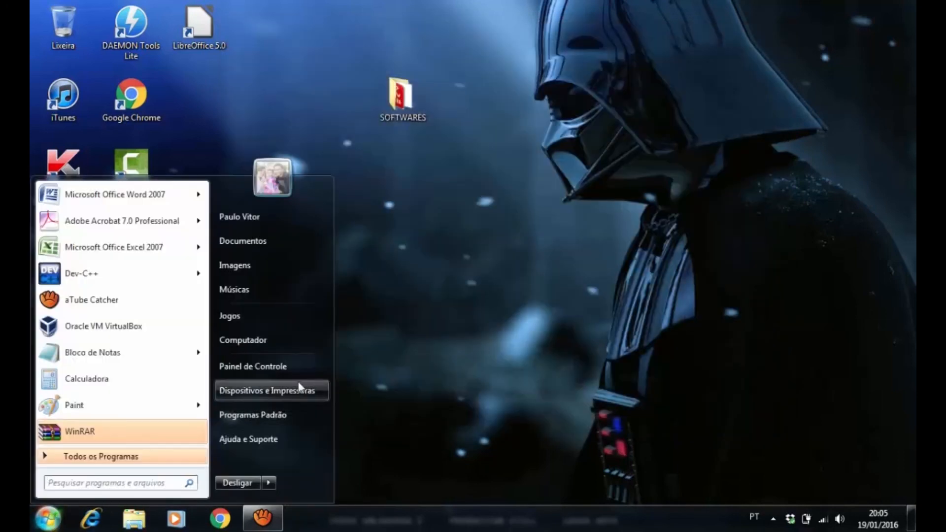
{"action": "left_click", "coordinate": [276, 365]}
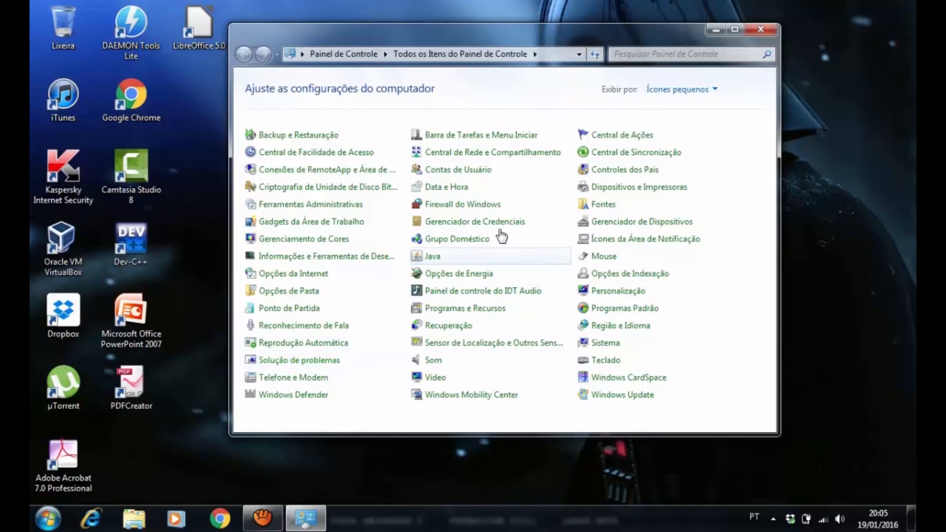
{"action": "left_click", "coordinate": [455, 172]}
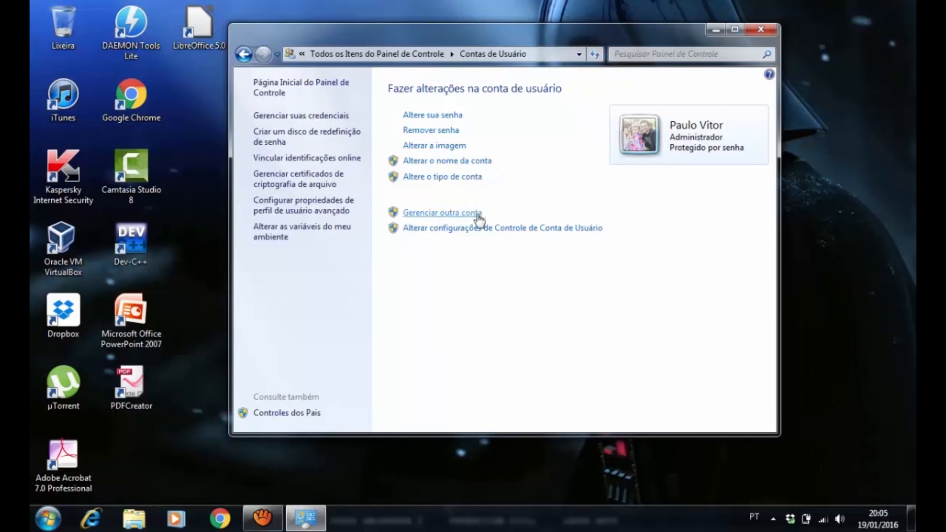
{"action": "left_click", "coordinate": [453, 213]}
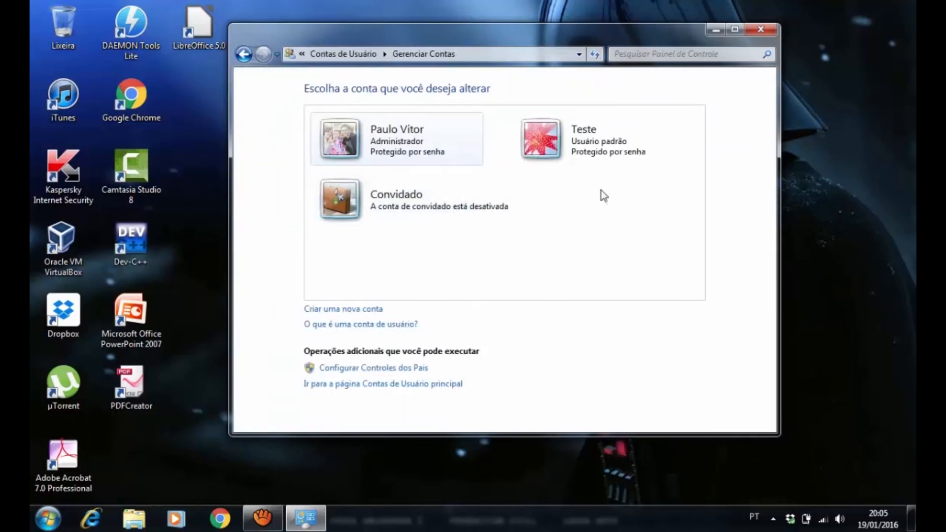
Examine the guest account activation page and the change options of the Teste account, returning to the accounts list
{"action": "left_click", "coordinate": [411, 208]}
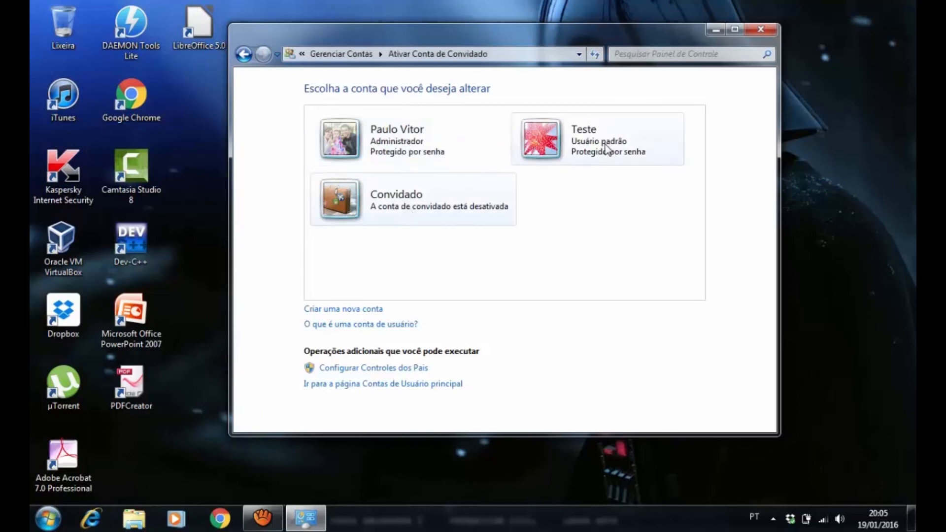
{"action": "left_click", "coordinate": [243, 54]}
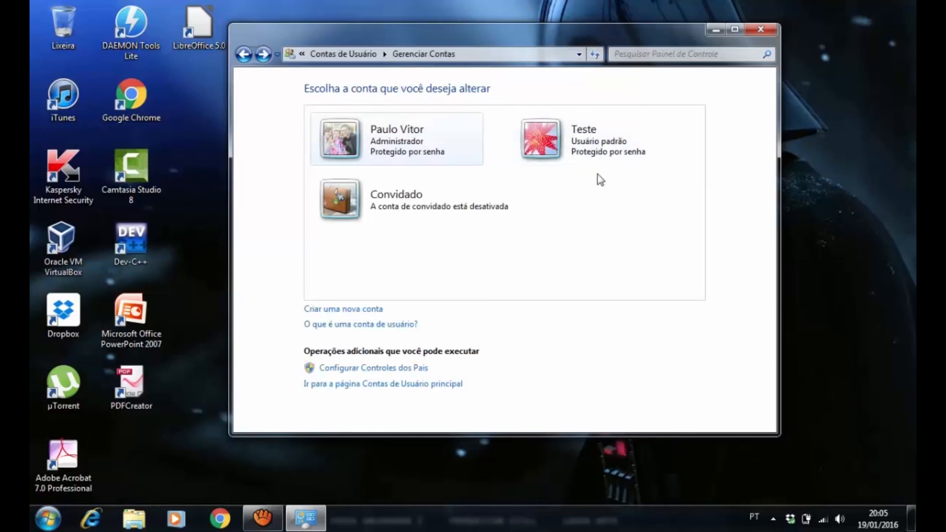
{"action": "left_click", "coordinate": [570, 144]}
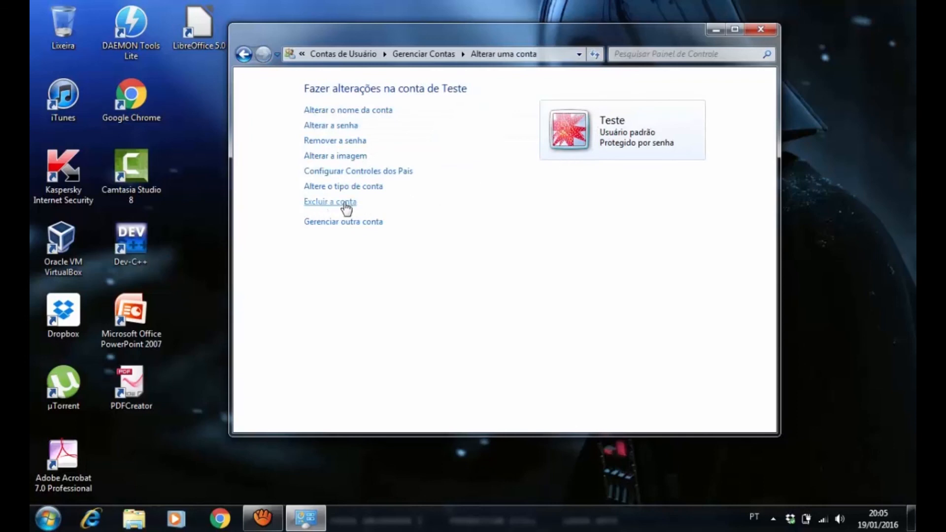
{"action": "left_click", "coordinate": [243, 54]}
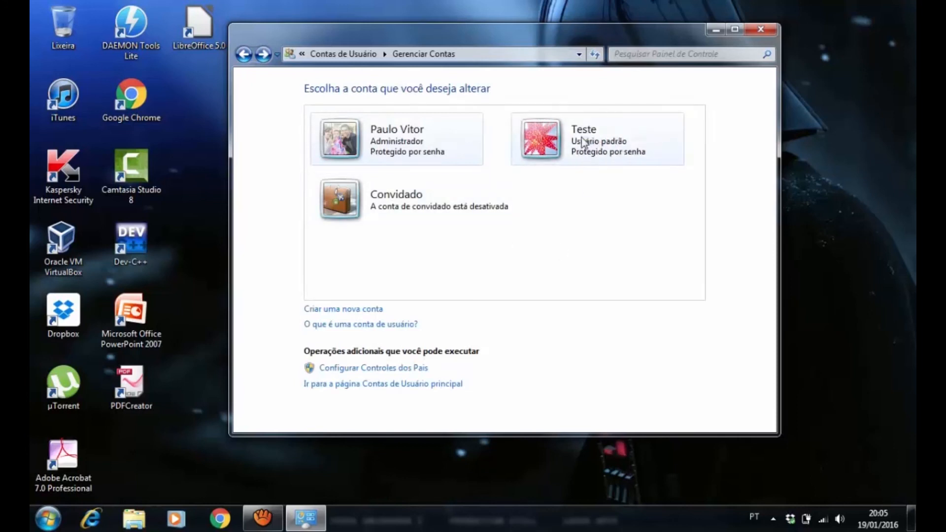
Delete the Teste account together with its files and close the account management window
{"action": "left_click", "coordinate": [583, 143]}
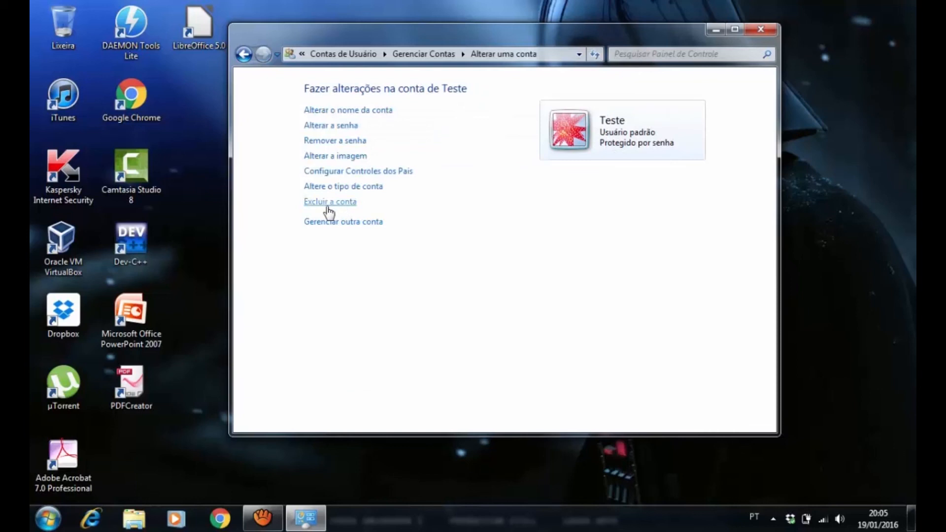
{"action": "left_click", "coordinate": [343, 206]}
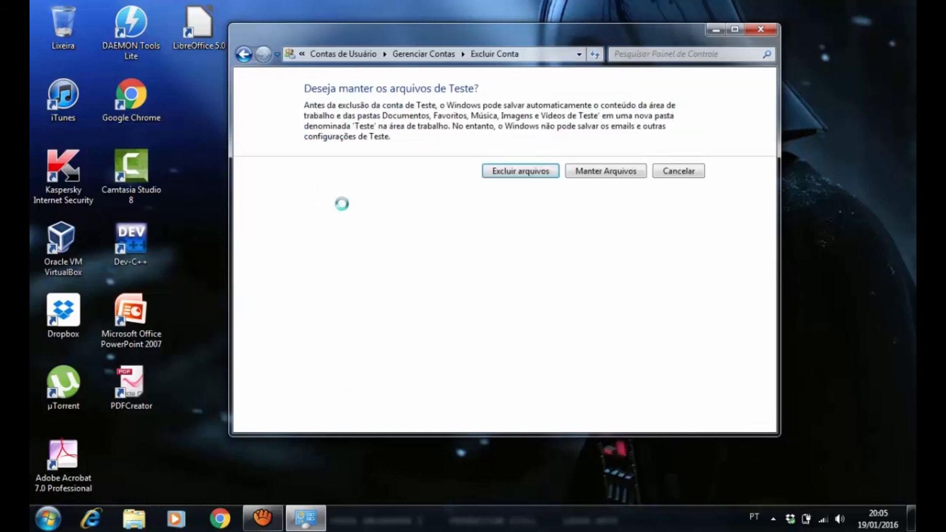
{"action": "left_click", "coordinate": [531, 172]}
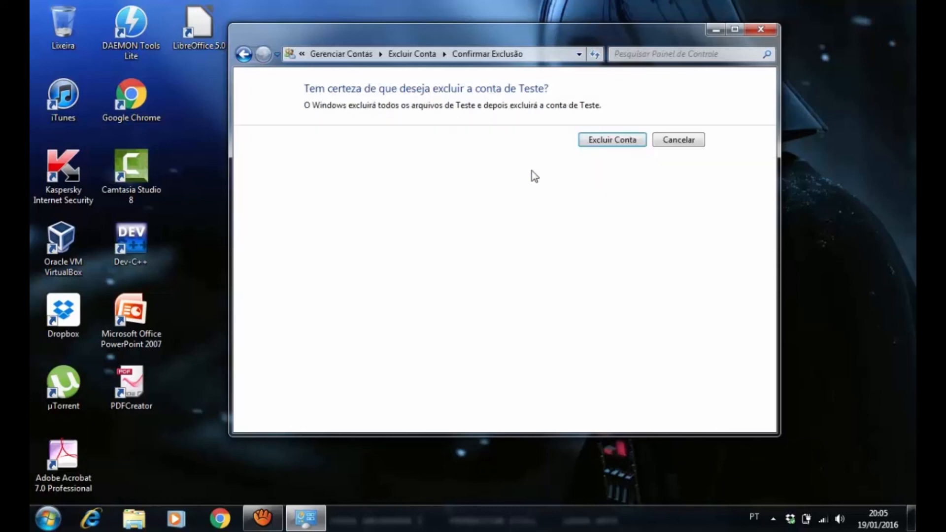
{"action": "left_click", "coordinate": [620, 142]}
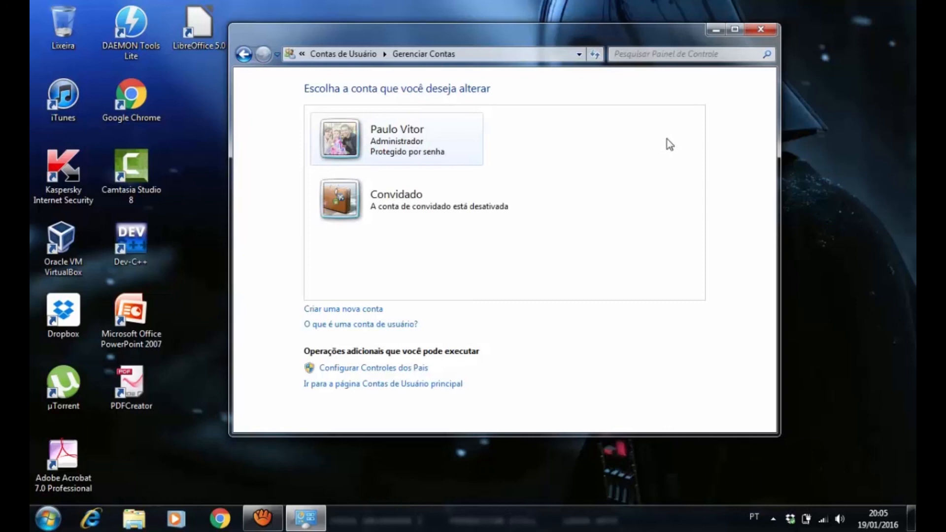
{"action": "left_click", "coordinate": [761, 30]}
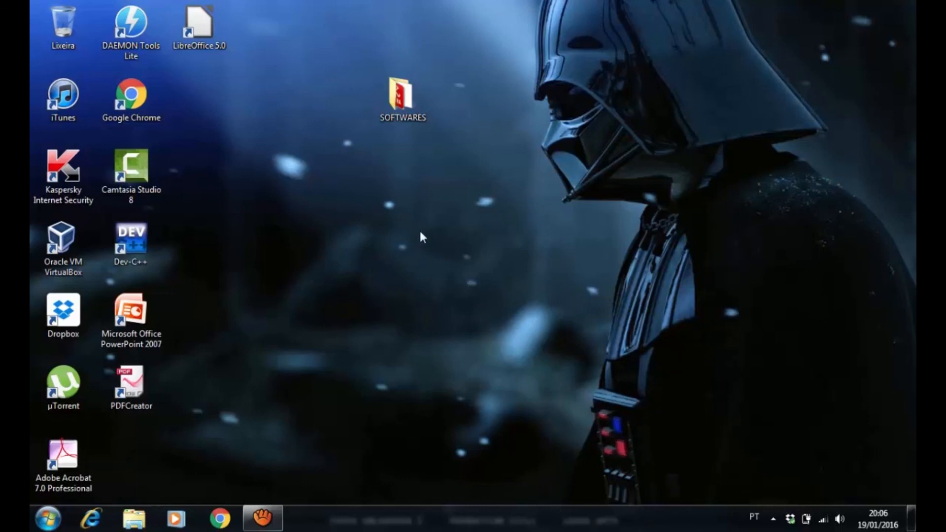
Open the desktop background settings from Personalization and apply the black-and-white keyboard image from the IMAGENS folder
{"action": "right_click", "coordinate": [452, 226]}
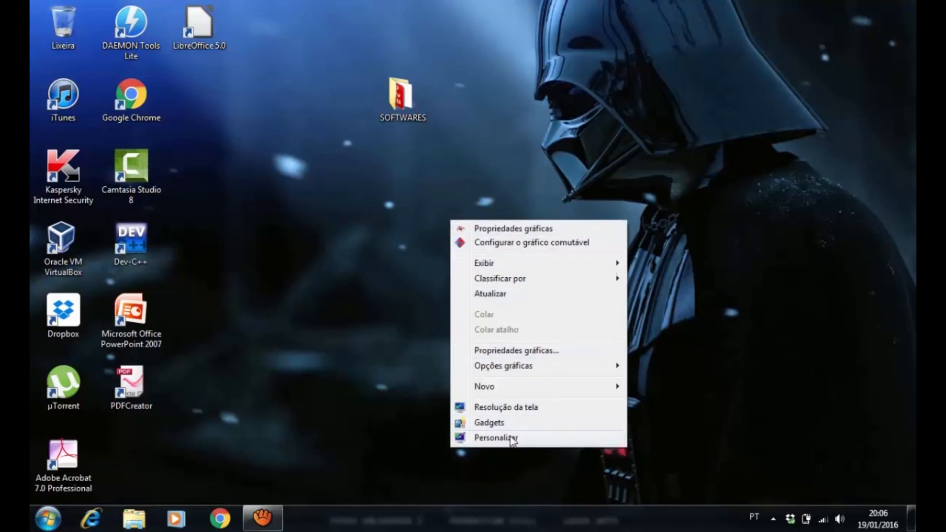
{"action": "left_click", "coordinate": [511, 438]}
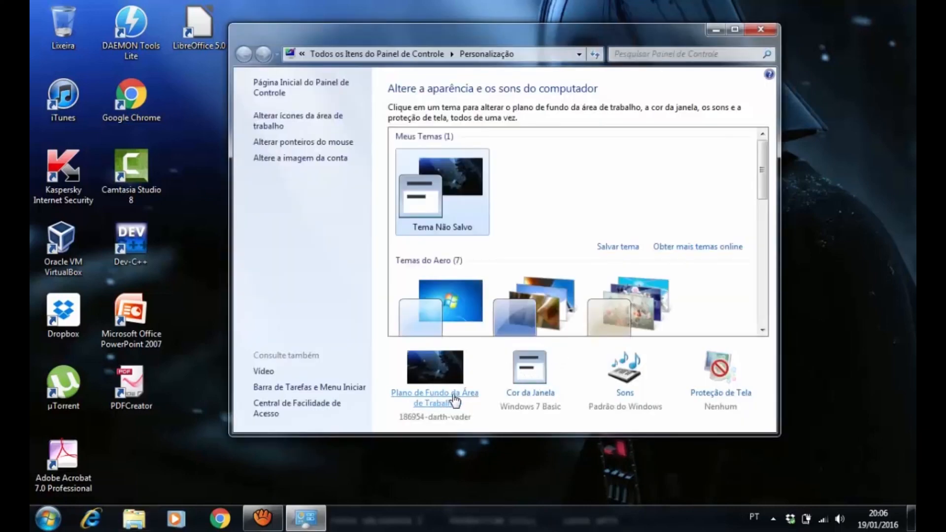
{"action": "left_click", "coordinate": [438, 398]}
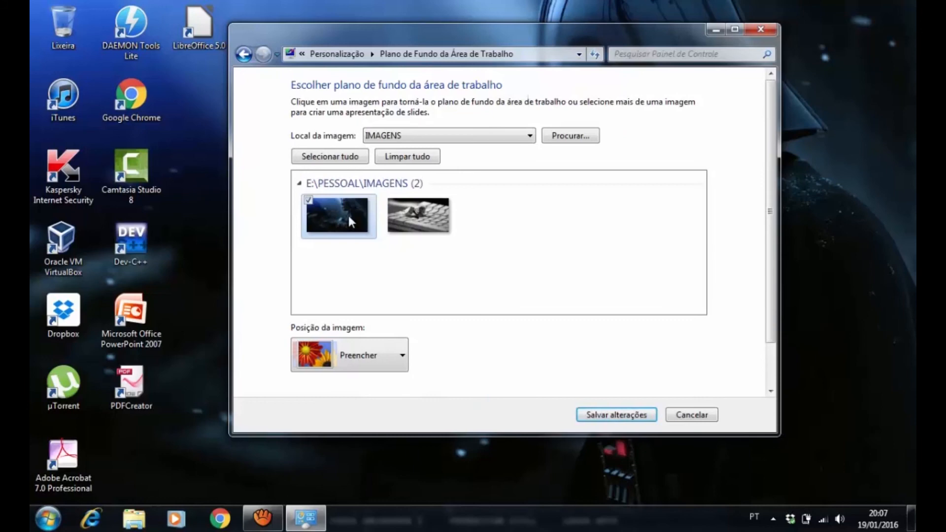
{"action": "left_click", "coordinate": [419, 217]}
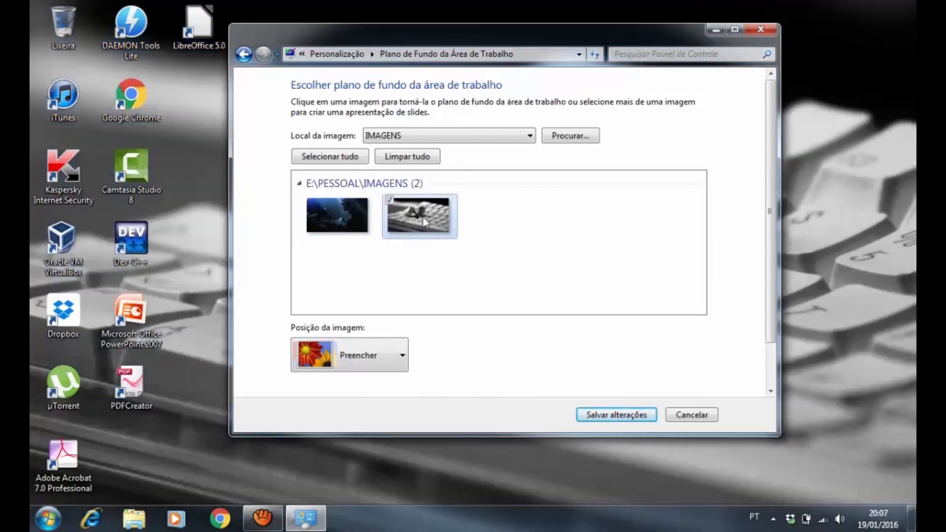
Reapply the dark Darth Vader image as the desktop background, moving the settings window to expose the wallpaper
{"action": "left_click_drag", "start_coordinate": [507, 30], "coordinate": [486, 16]}
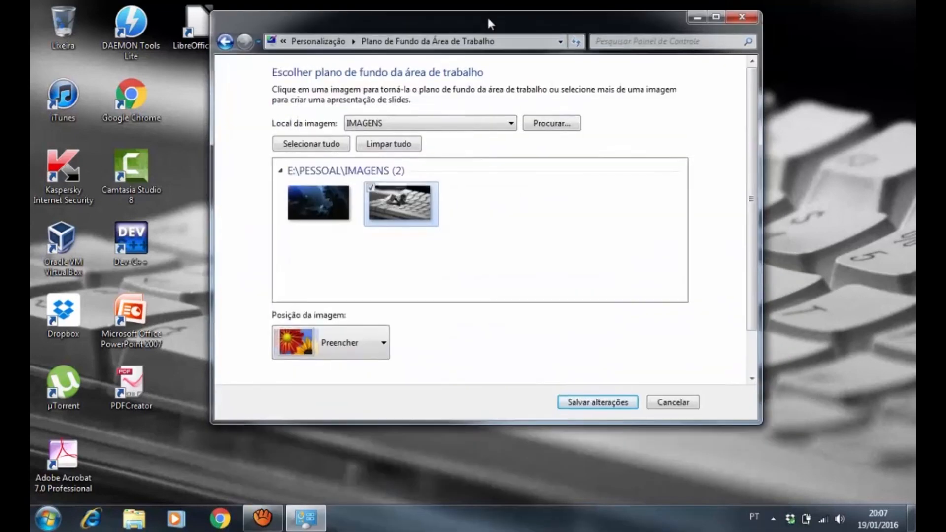
{"action": "left_click", "coordinate": [334, 198]}
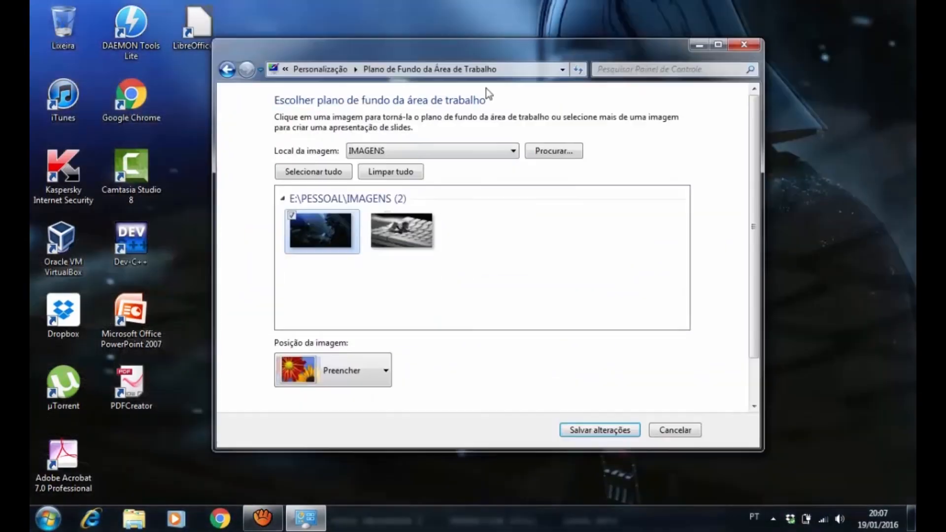
{"action": "mouse_move", "coordinate": [476, 20]}
{"action": "left_mouse_down"}
{"action": "mouse_move", "coordinate": [516, 476]}
{"action": "mouse_move", "coordinate": [518, 357]}
{"action": "mouse_move", "coordinate": [476, 7]}
{"action": "left_mouse_up"}
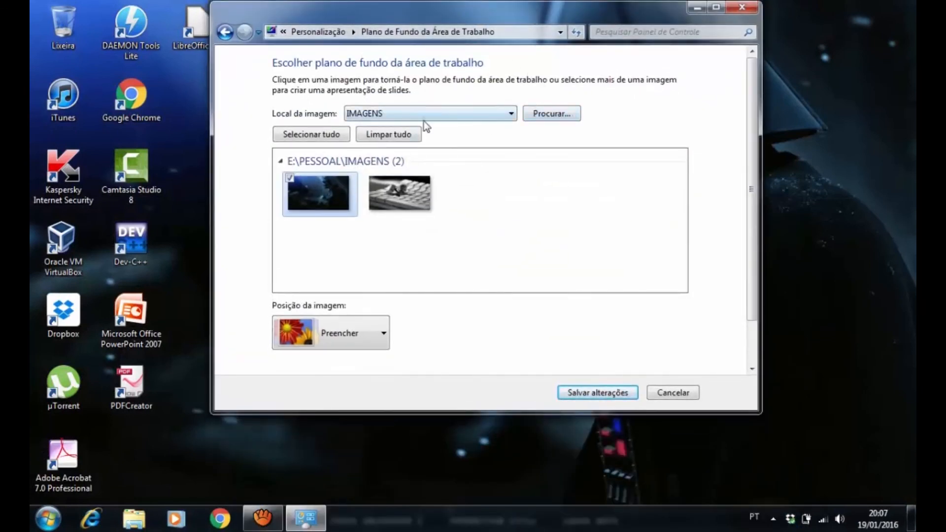
Look through the folder browser for background image locations and close it without choosing a folder
{"action": "left_click", "coordinate": [542, 112]}
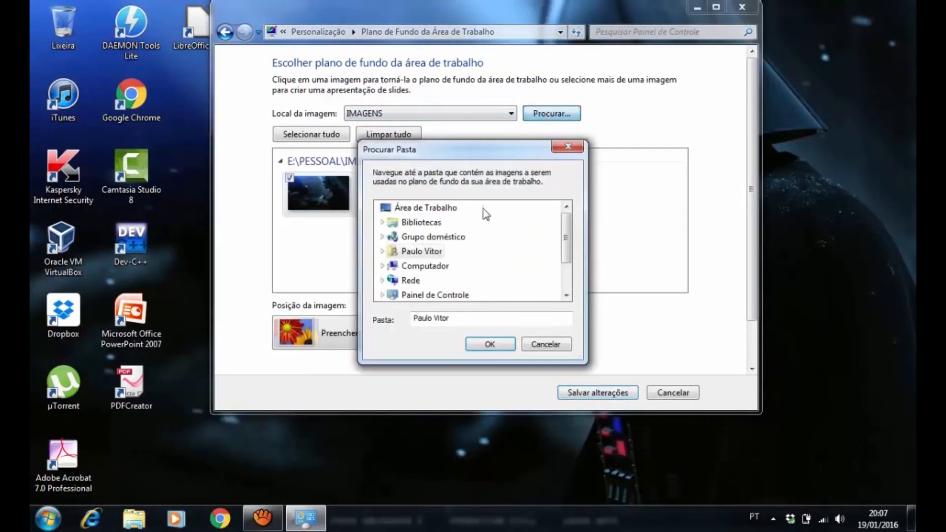
{"action": "left_click_drag", "start_coordinate": [565, 239], "coordinate": [394, 299]}
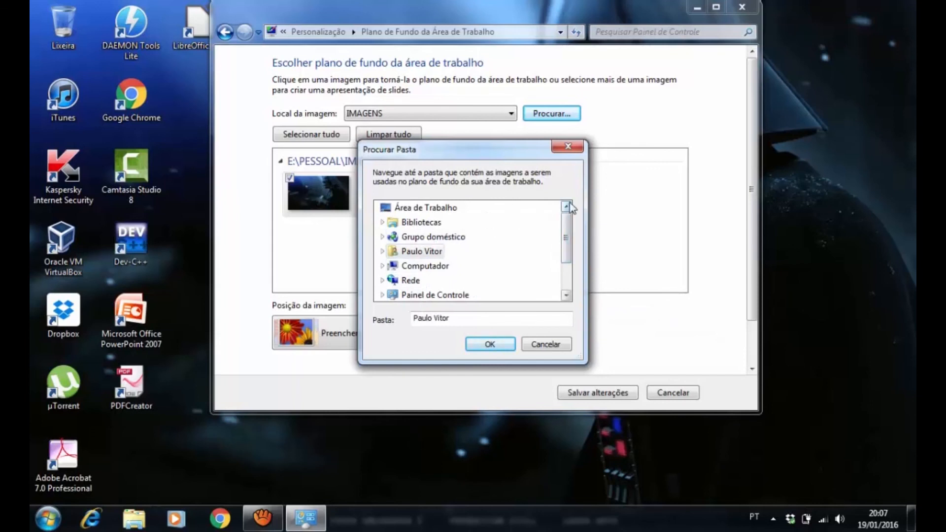
{"action": "left_click", "coordinate": [569, 146]}
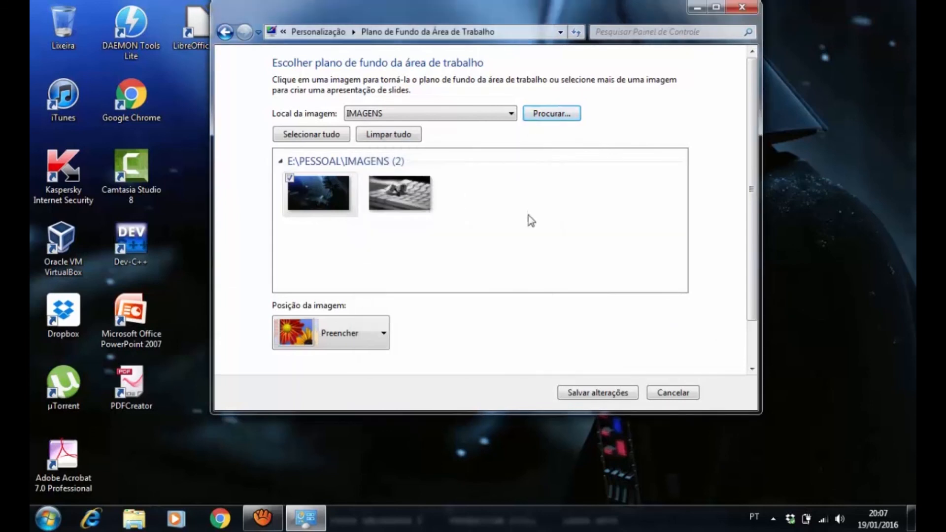
Save the black-and-white keyboard image from the IMAGENS folder as the desktop background and close the Personalization window
{"action": "left_click", "coordinate": [551, 113]}
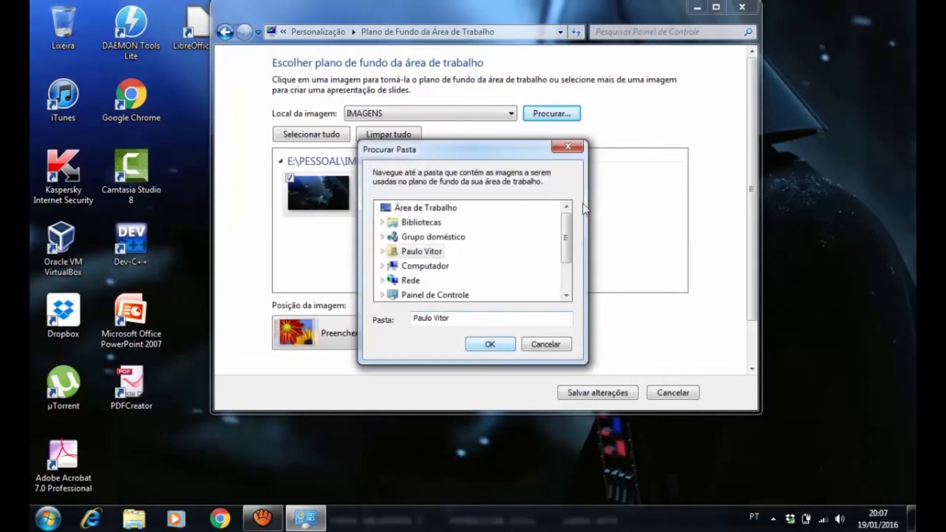
{"action": "left_click", "coordinate": [567, 146]}
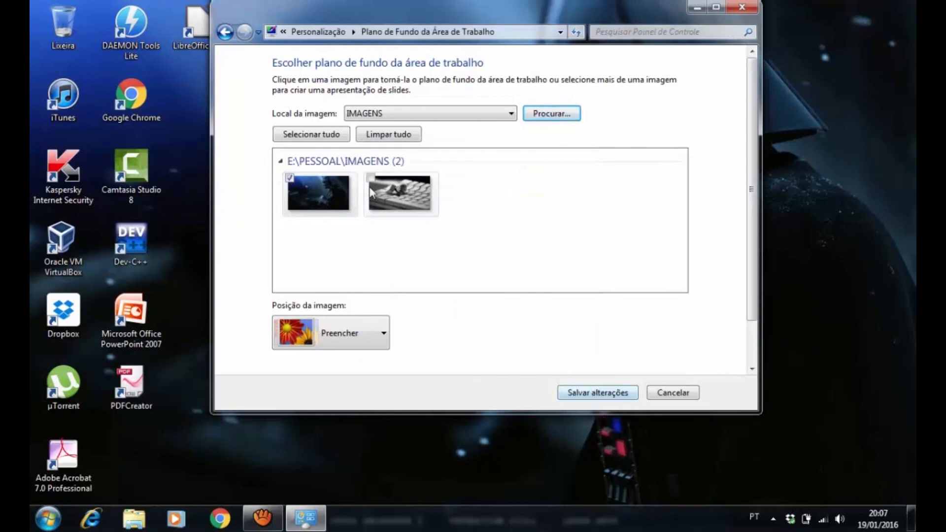
{"action": "left_click", "coordinate": [409, 192]}
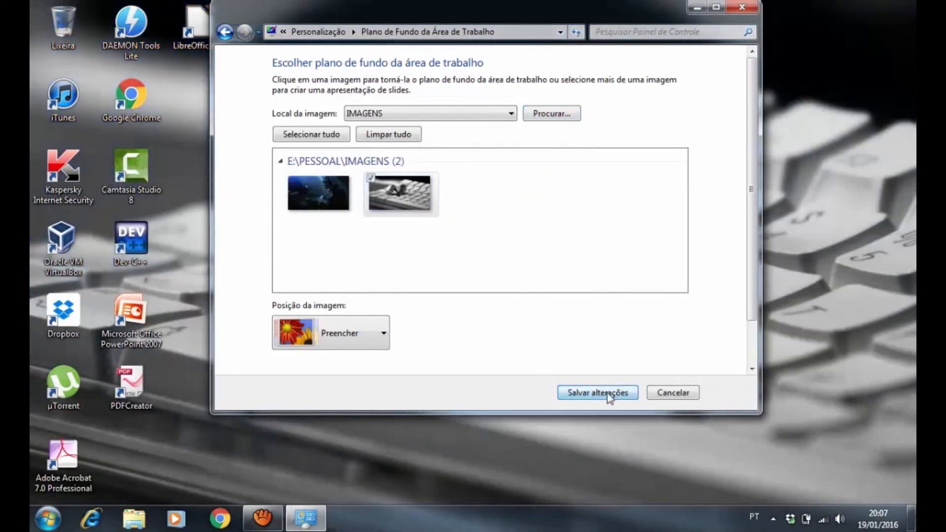
{"action": "left_click", "coordinate": [607, 393]}
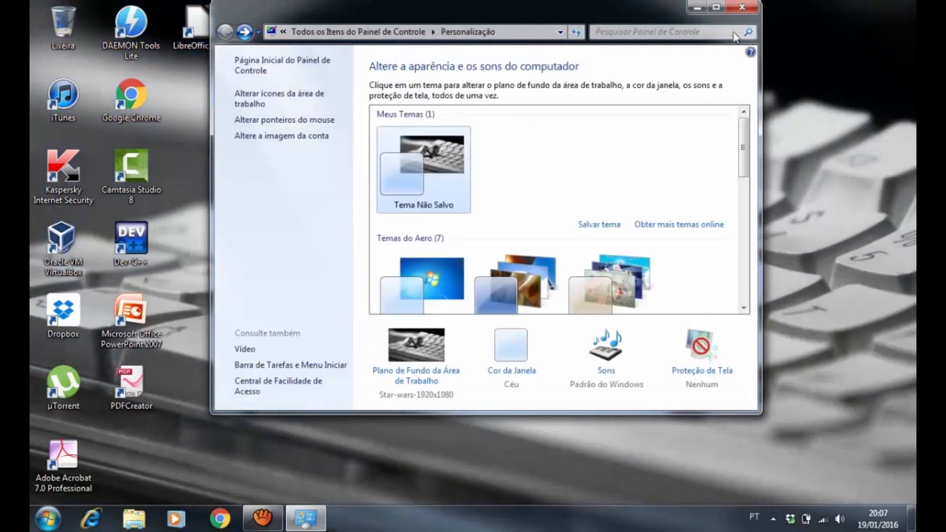
{"action": "left_click", "coordinate": [745, 7]}
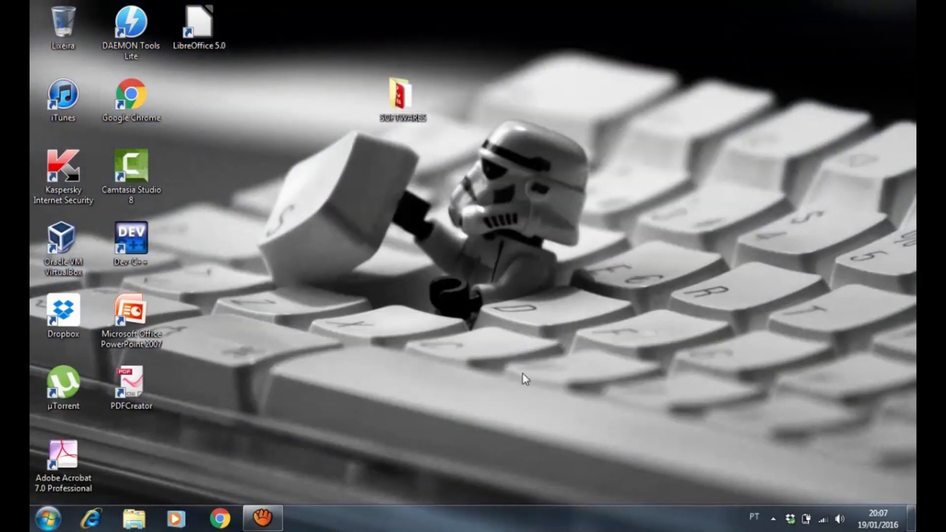
Reopen the desktop background settings, save the dark Darth Vader image as the wallpaper, and close the Personalization window
{"action": "right_click", "coordinate": [428, 249]}
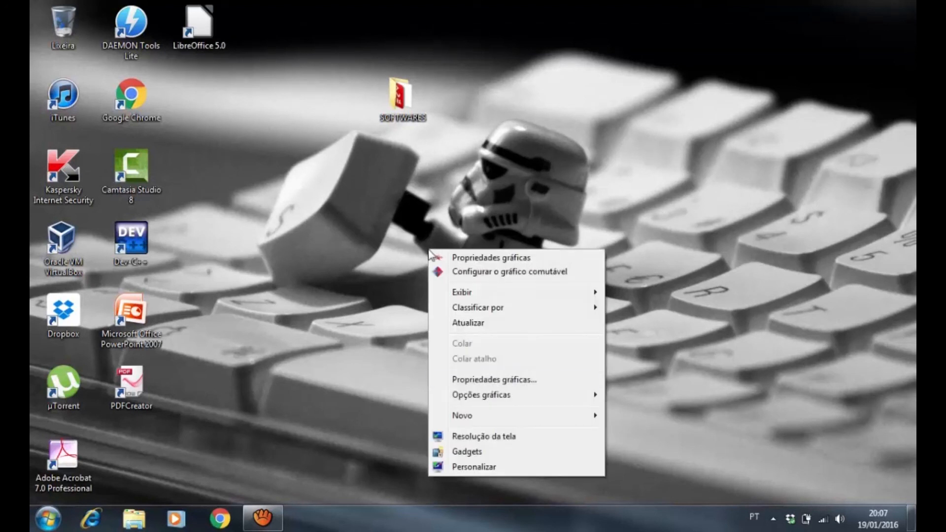
{"action": "left_click", "coordinate": [490, 466]}
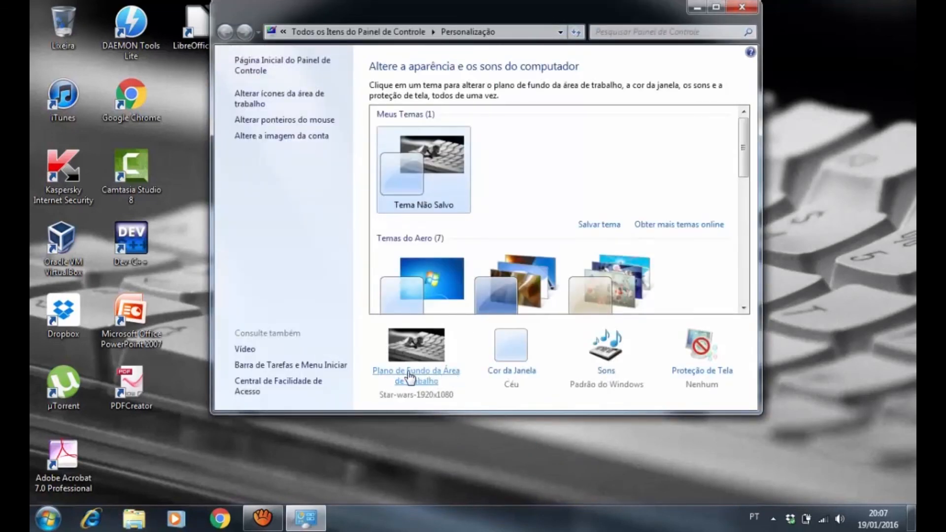
{"action": "left_click", "coordinate": [414, 378]}
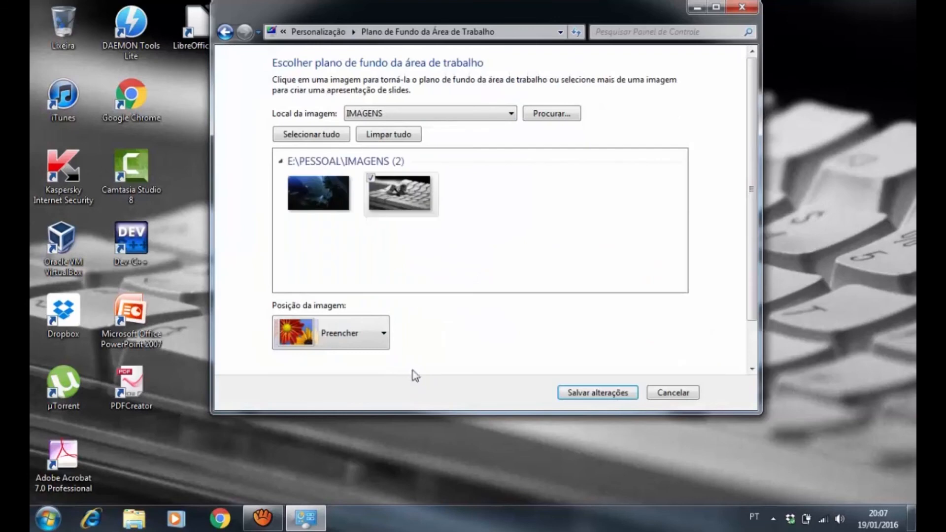
{"action": "left_click", "coordinate": [324, 189]}
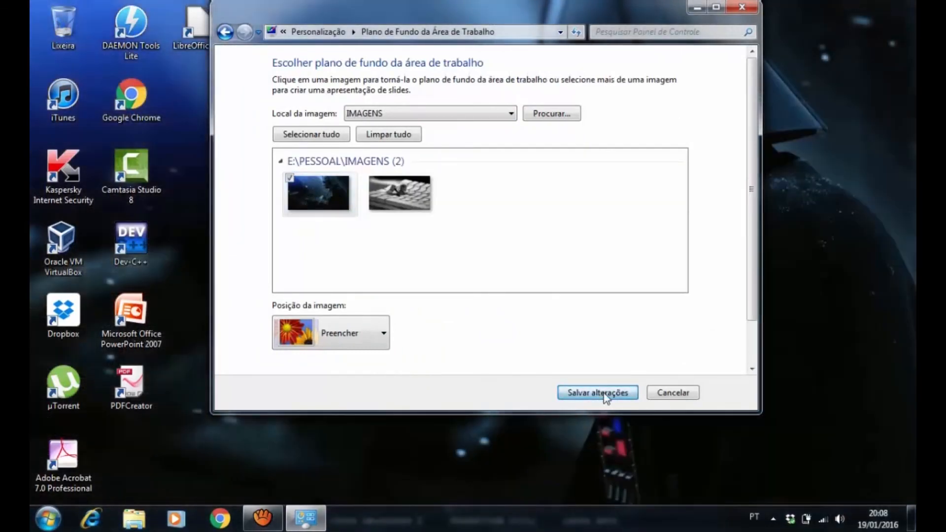
{"action": "left_click", "coordinate": [611, 393]}
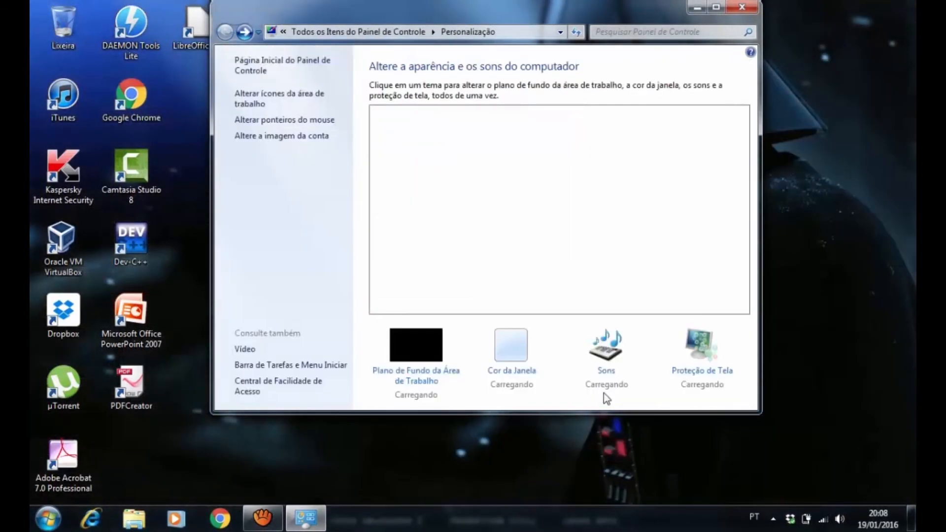
{"action": "left_click", "coordinate": [742, 8]}
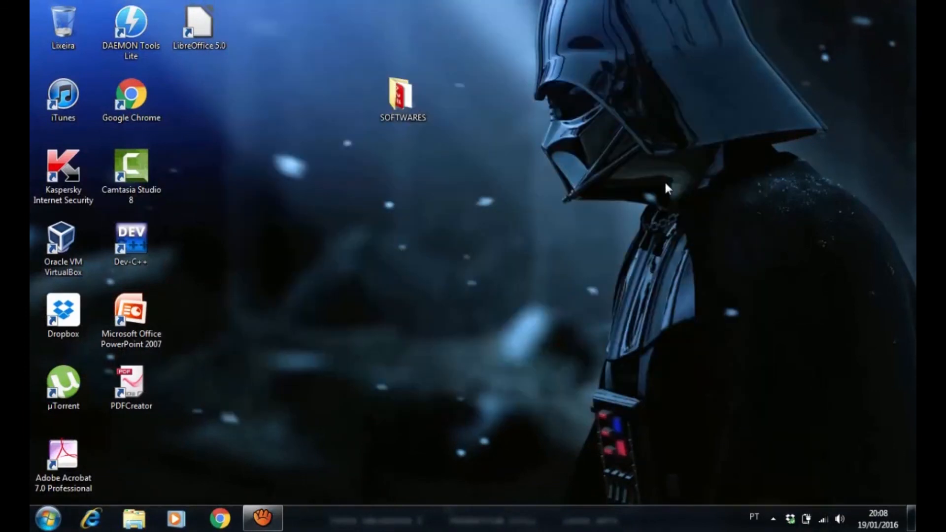